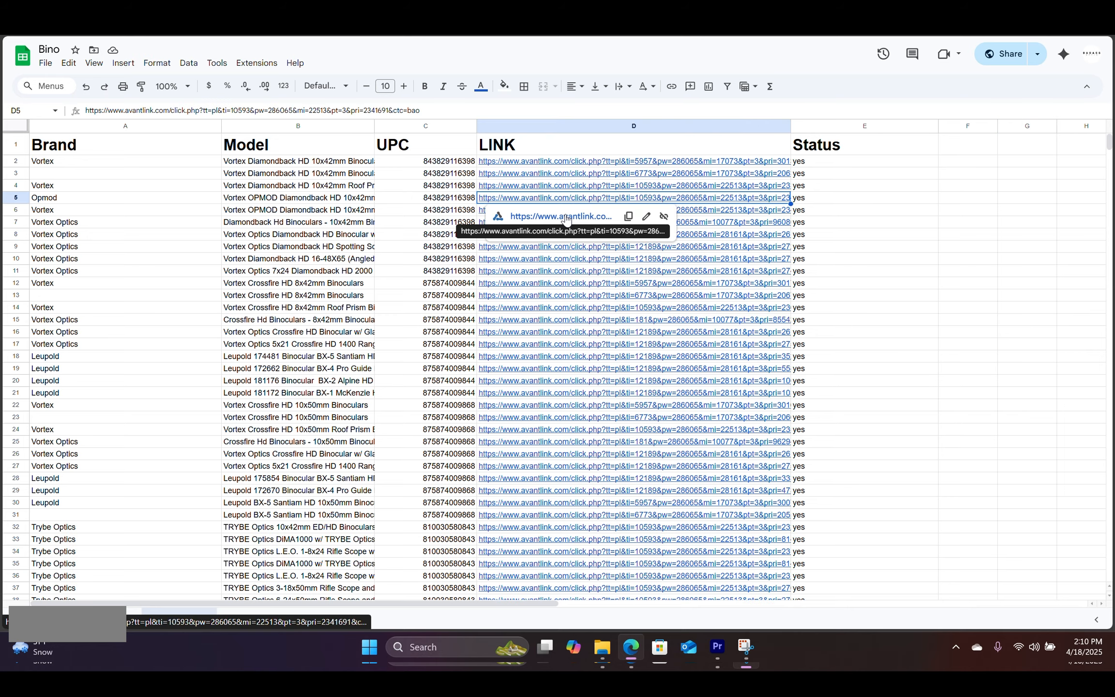
Step: Check a product link's redirect in the Links Found sheet to reach the Bino product list
click(562, 216)
key(ctrl+w)
click(785, 271)
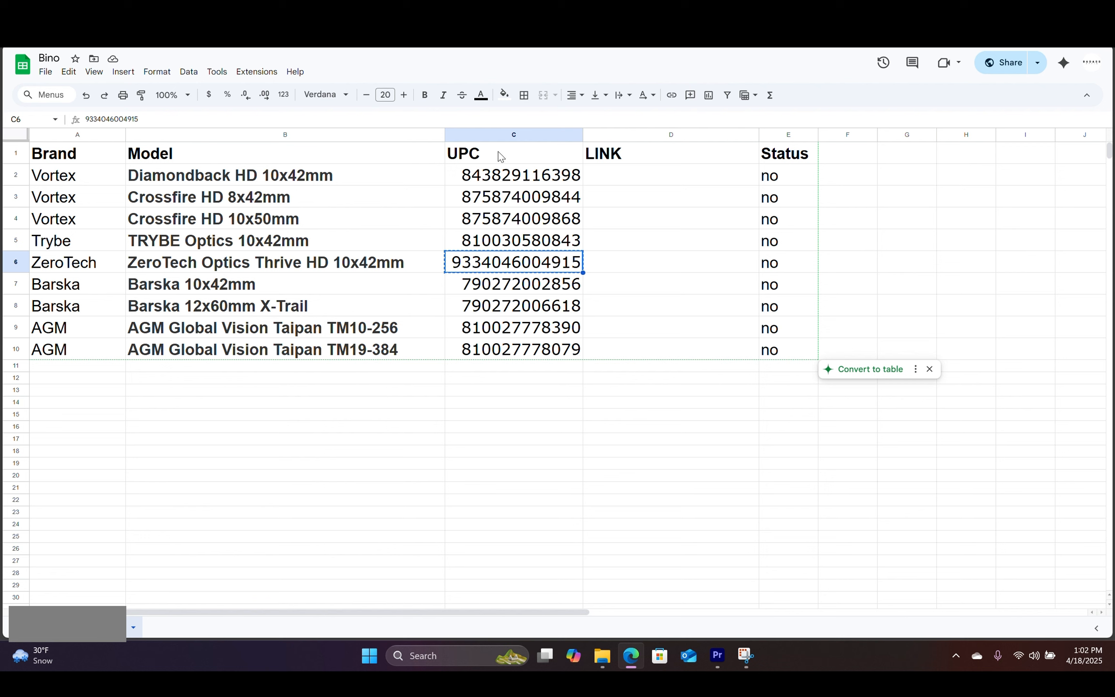
drag(502, 174, 505, 352)
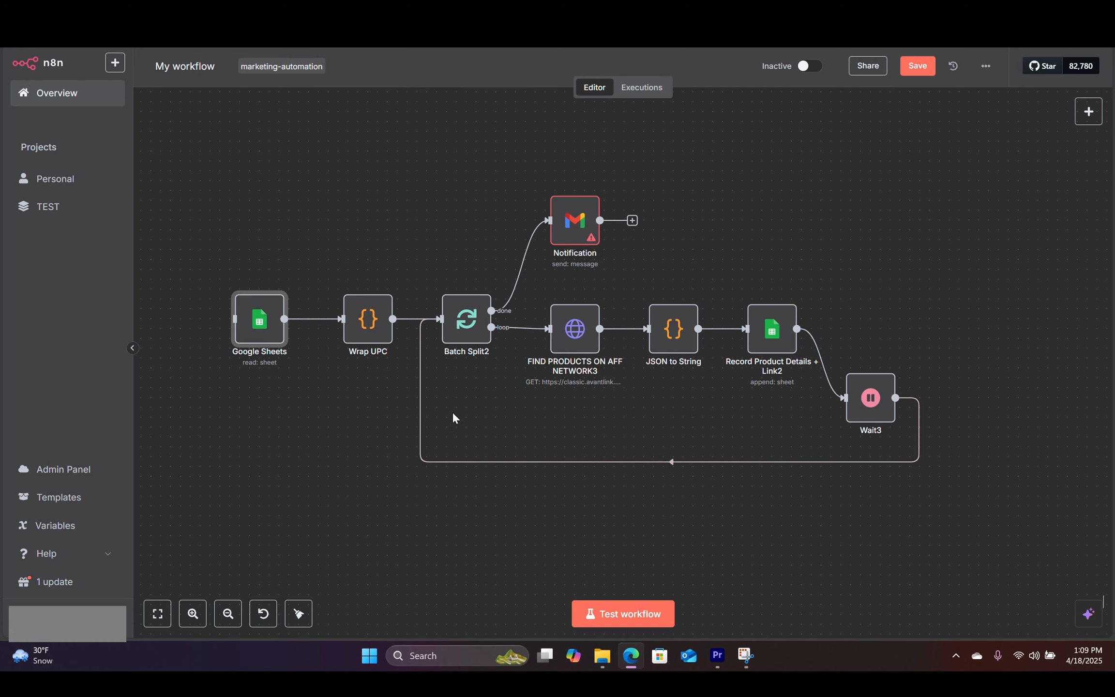
click(364, 19)
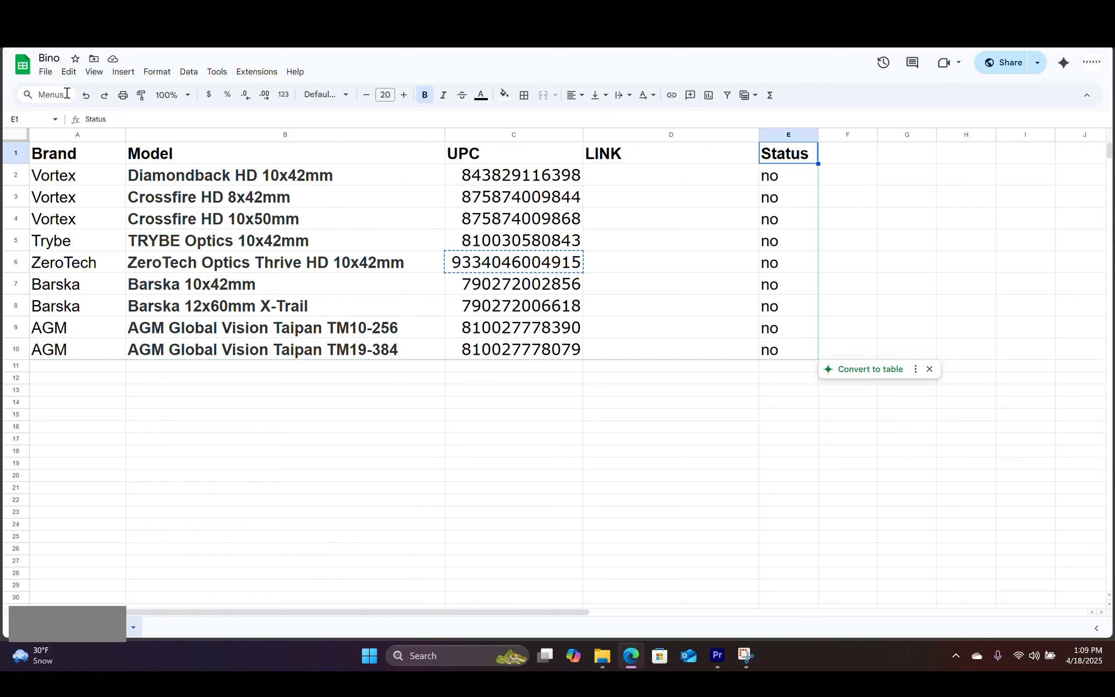
Step: Highlight the UPC codes (C2:C10), model names in column B and brand names in column A
click(557, 380)
click(531, 175)
drag(531, 175, 539, 353)
drag(238, 175, 235, 349)
drag(103, 181, 105, 339)
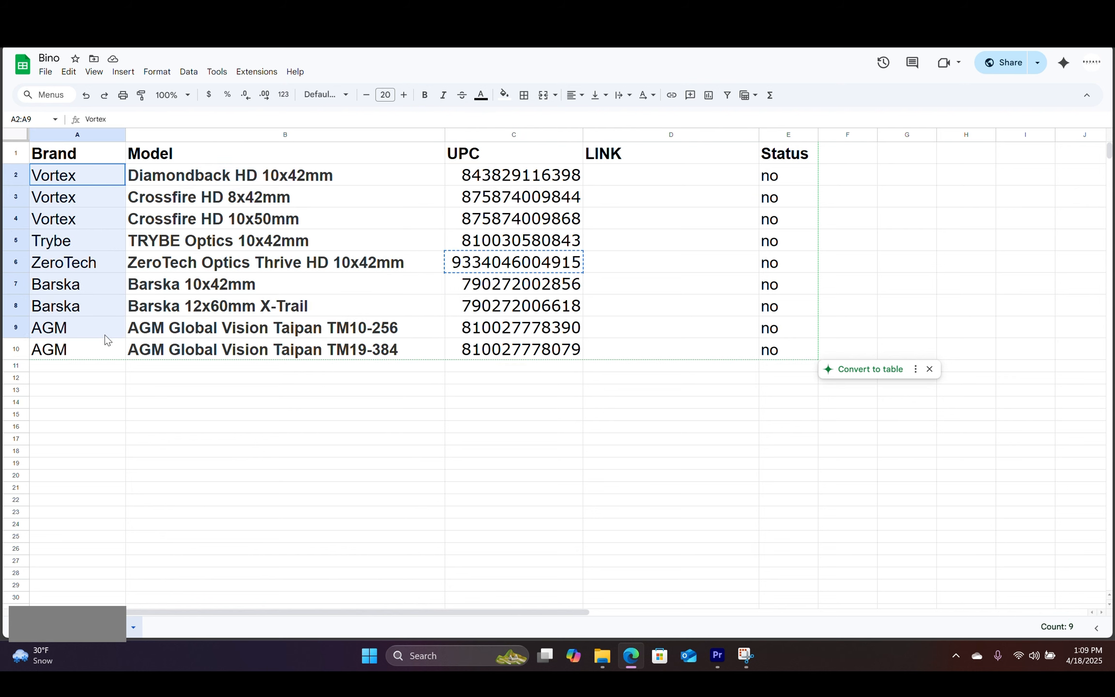
Step: Highlight the empty LINK cells D2:D10, then return to the n8n workflow
click(600, 380)
click(655, 174)
drag(655, 174, 667, 353)
click(676, 381)
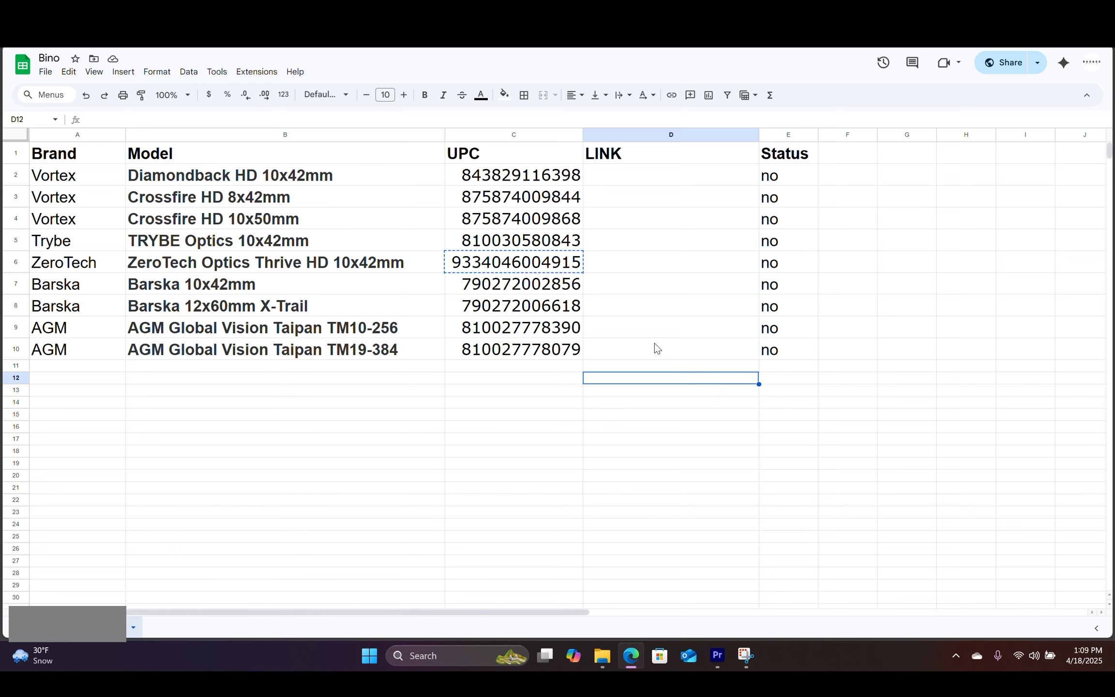
click(614, 183)
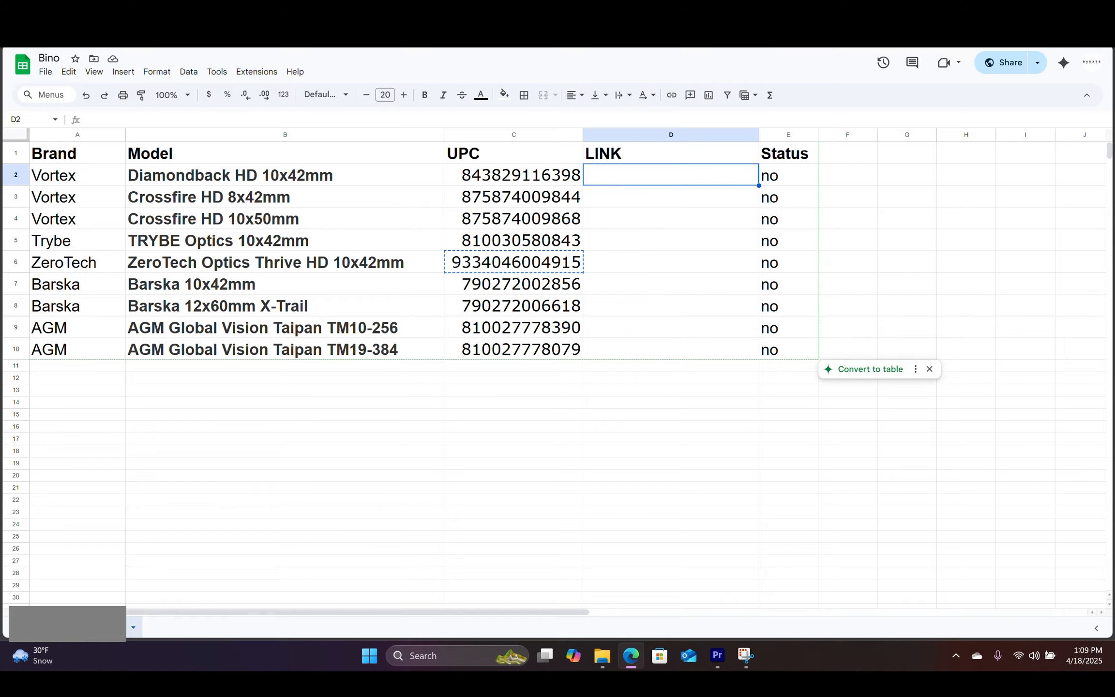
click(377, 19)
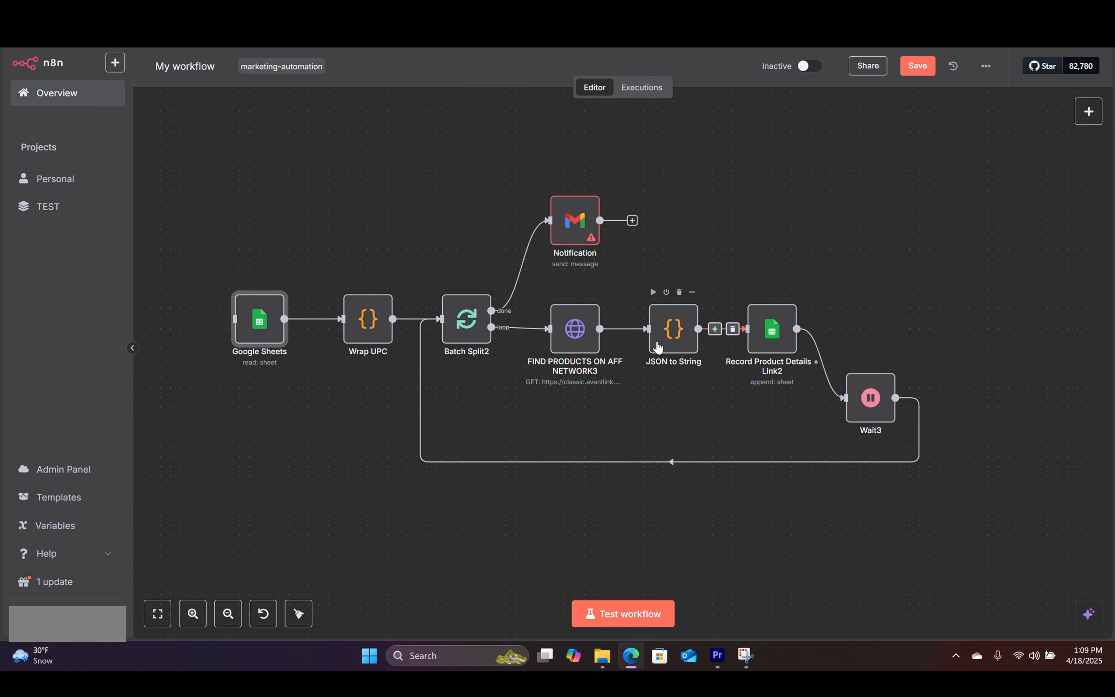
Step: Open the Google Sheets node and keep operation Get Row(s) with document Bino
double_click(263, 315)
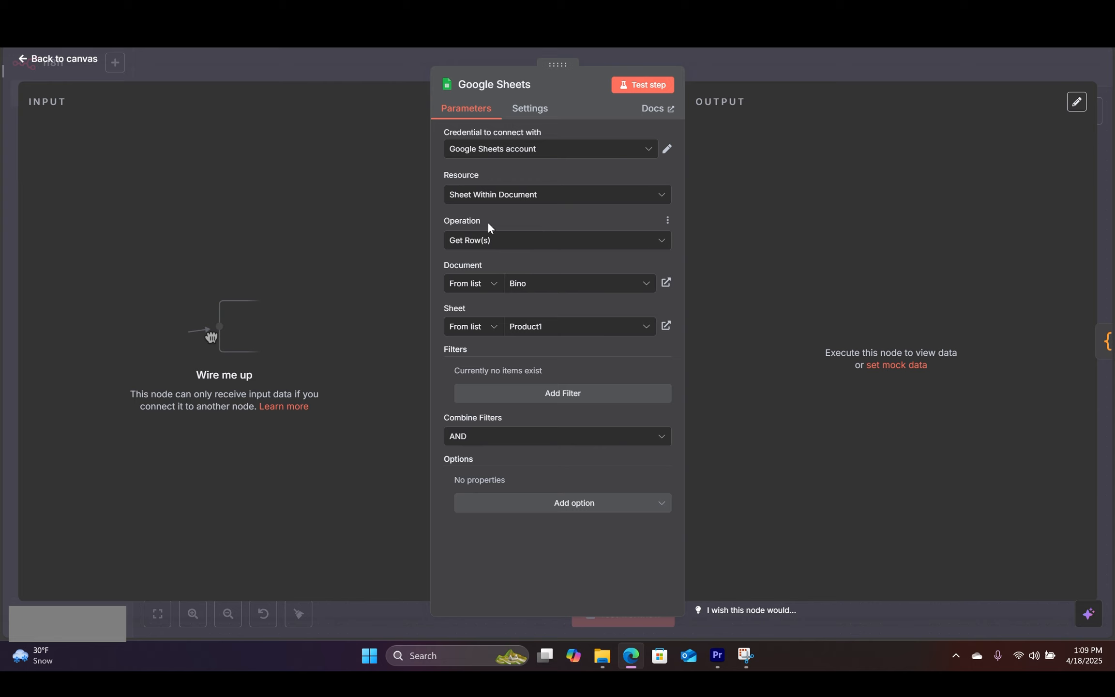
click(516, 240)
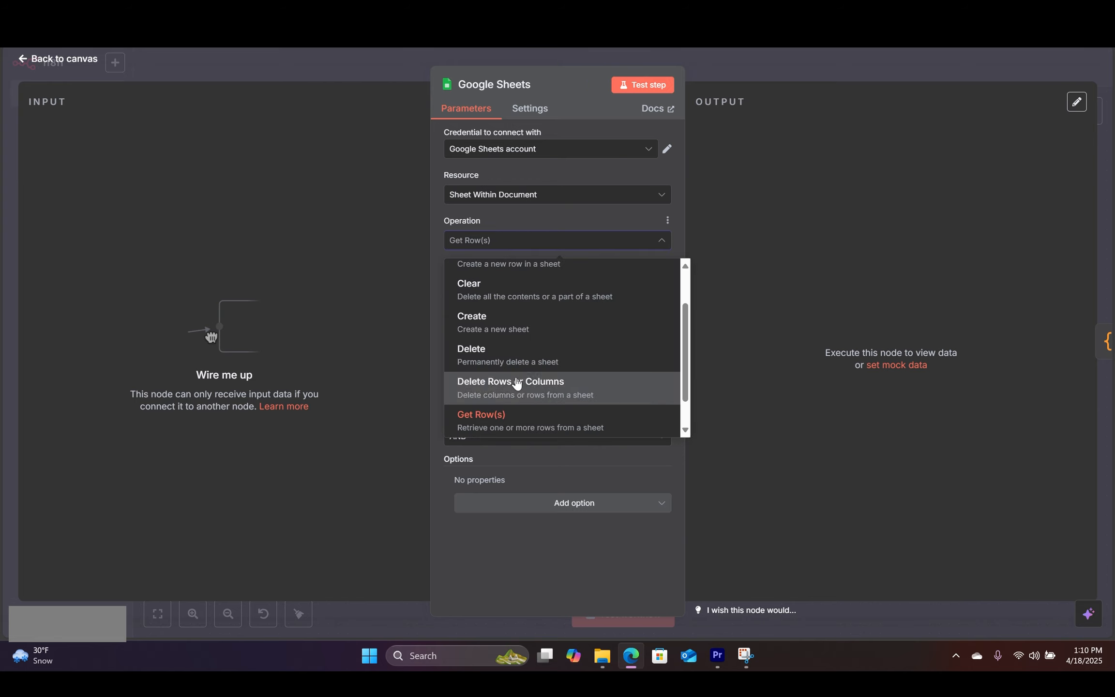
click(482, 421)
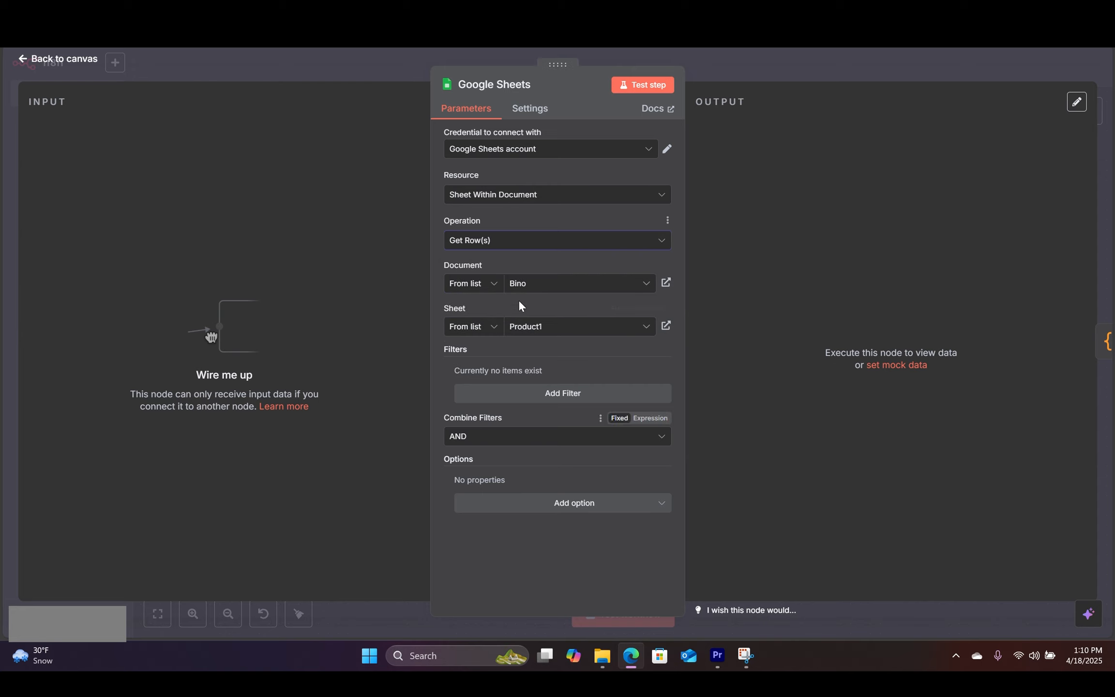
click(550, 284)
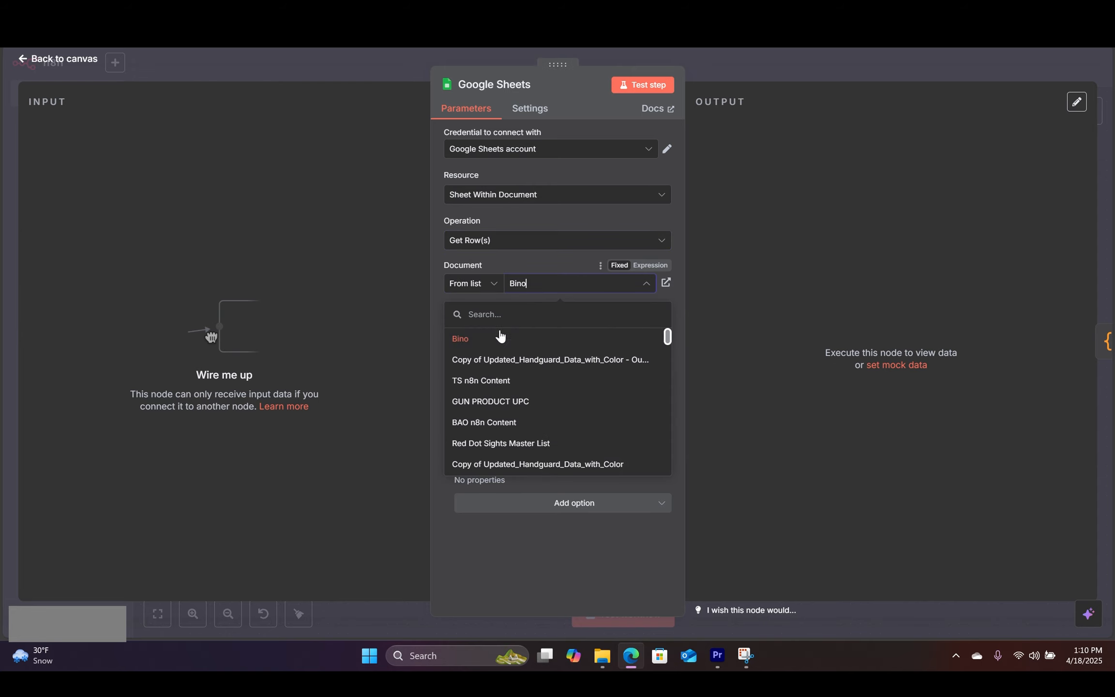
click(480, 338)
Step: Choose the Product1 sheet and leave the row-reading options without any filters
key(ctrl+Tab)
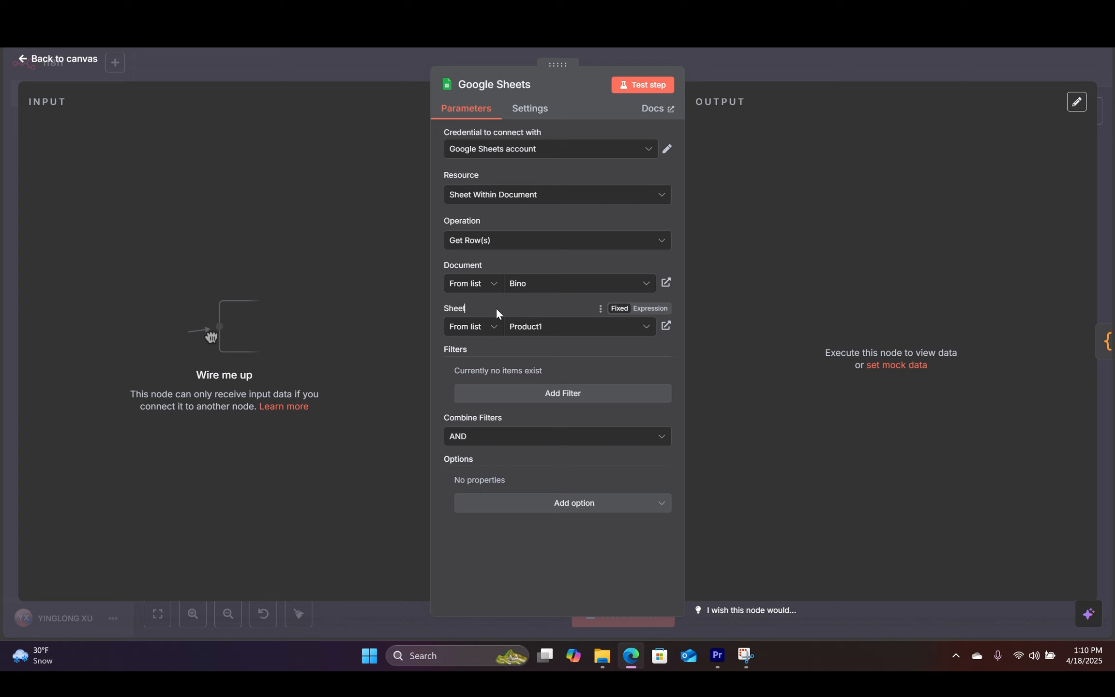
click(565, 334)
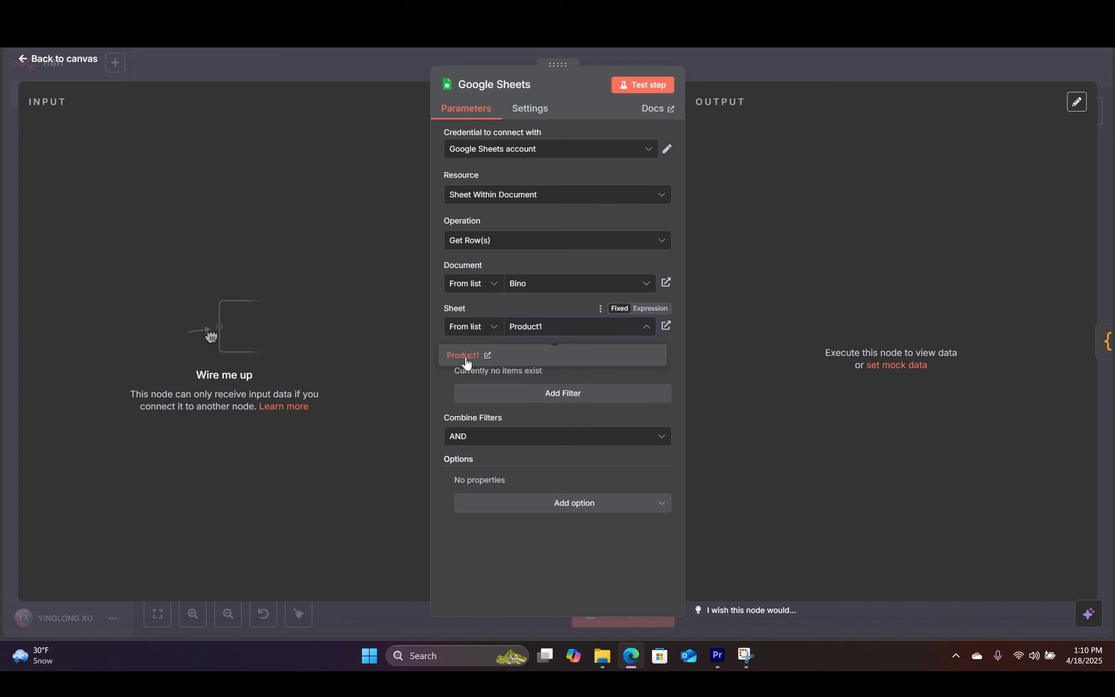
click(465, 358)
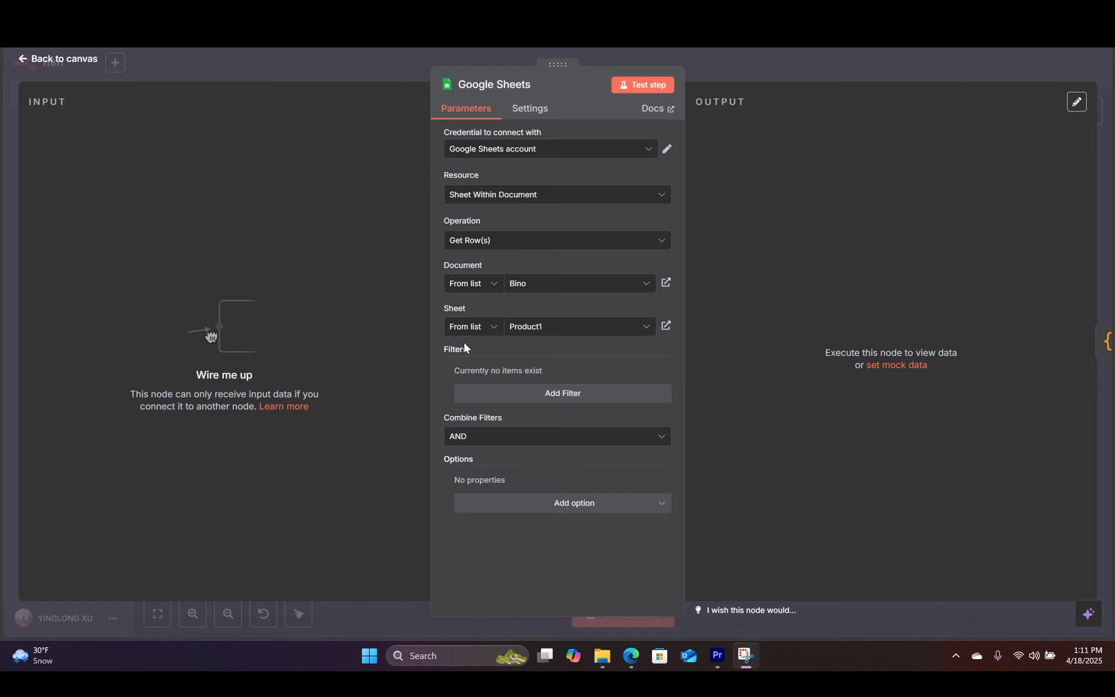
key(alt+Tab)
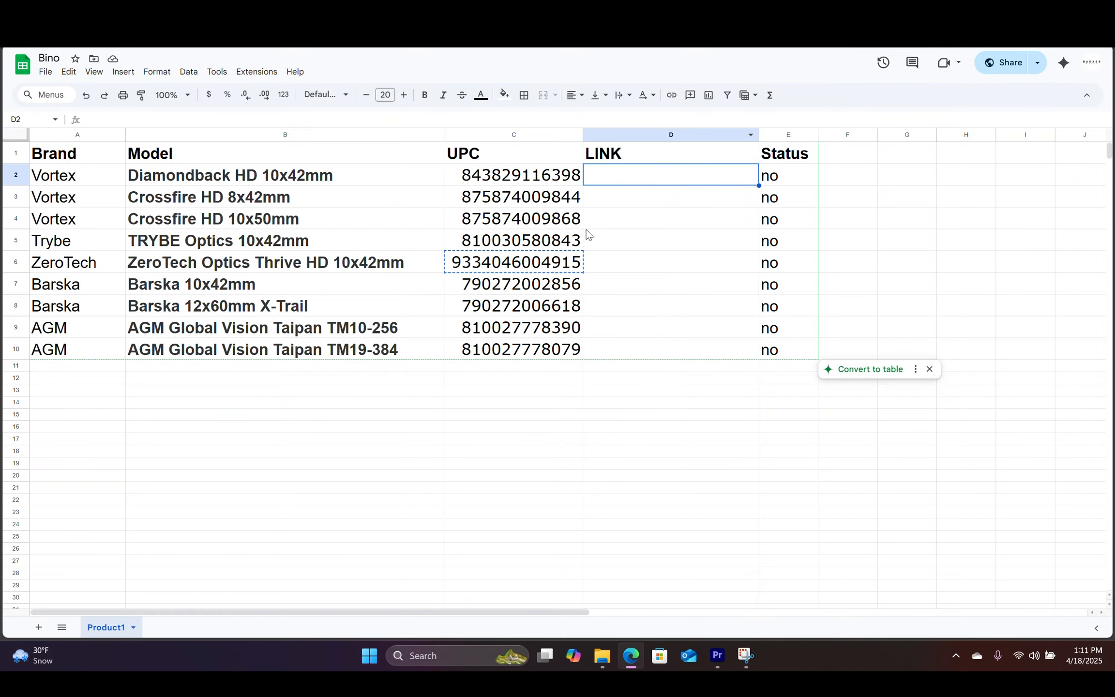
key(alt+Tab)
click(634, 505)
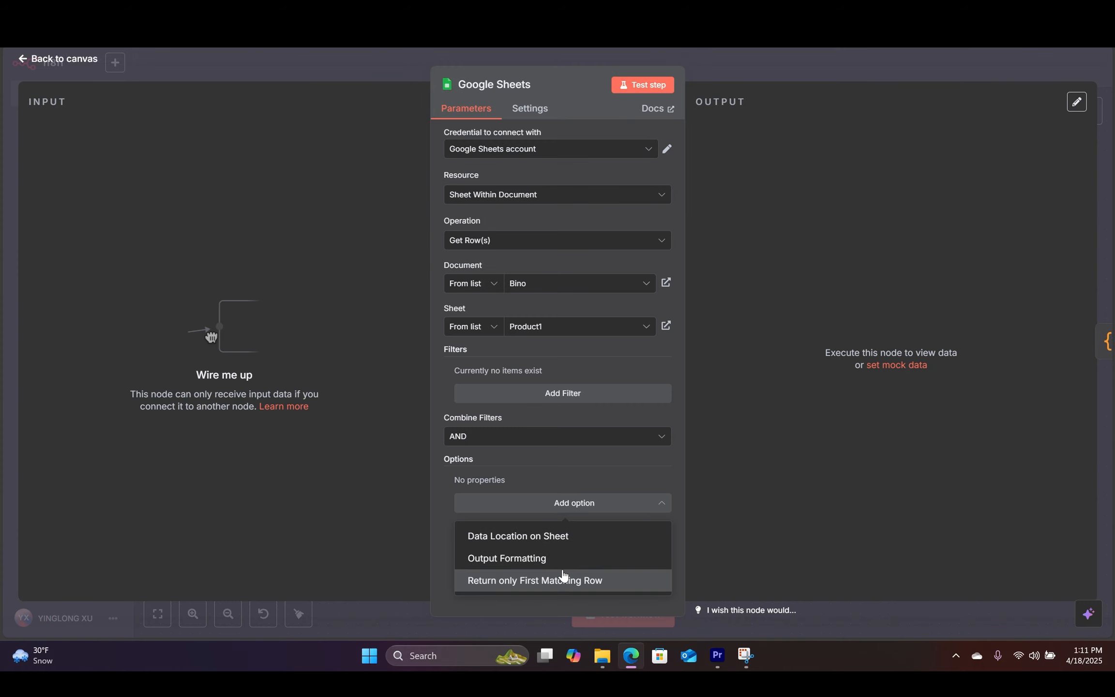
click(434, 400)
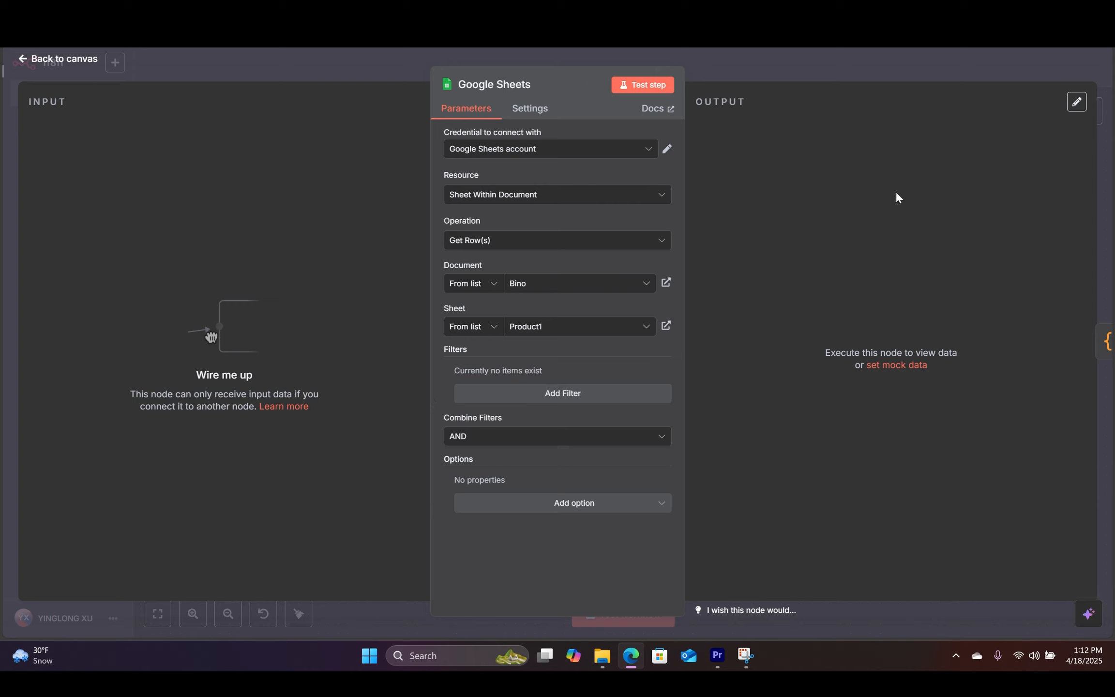
Step: Test the Google Sheets node, review its 9 returned rows in JSON, and go back to the canvas
click(642, 86)
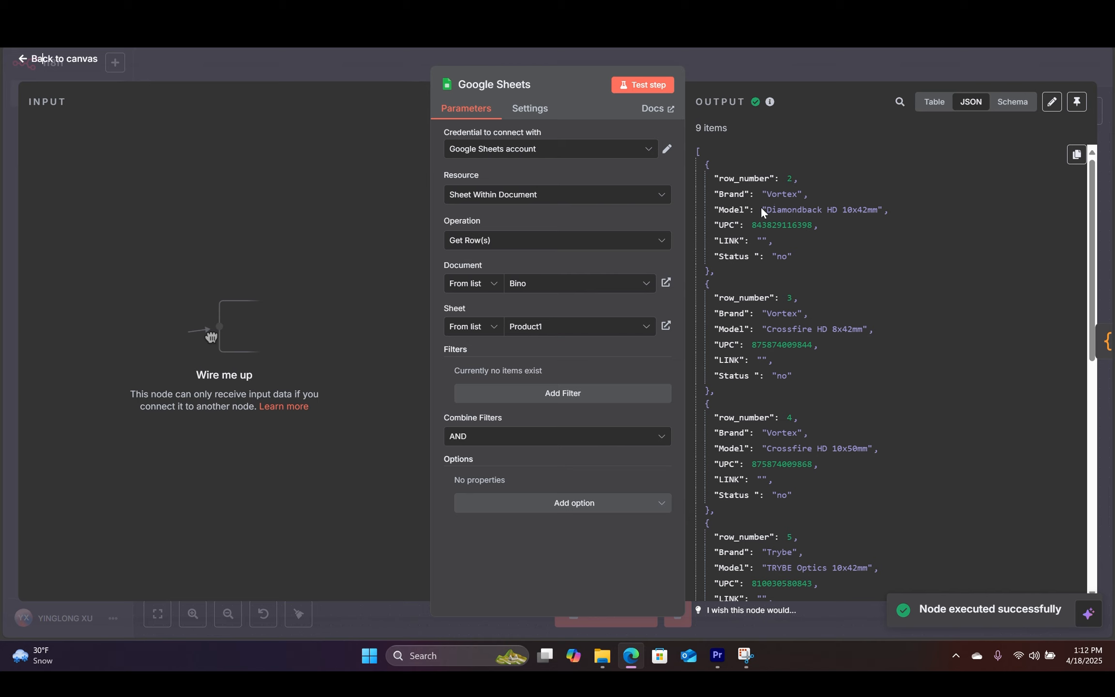
scroll(775, 207, down, 10)
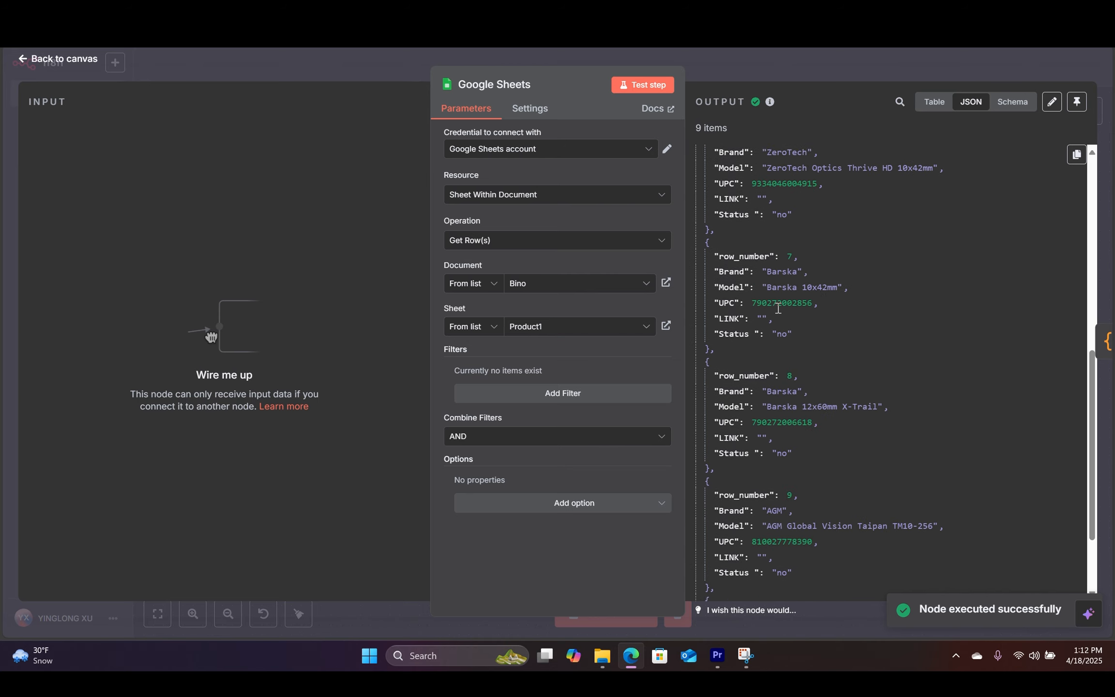
scroll(811, 462, up, 8)
scroll(811, 462, up, 2)
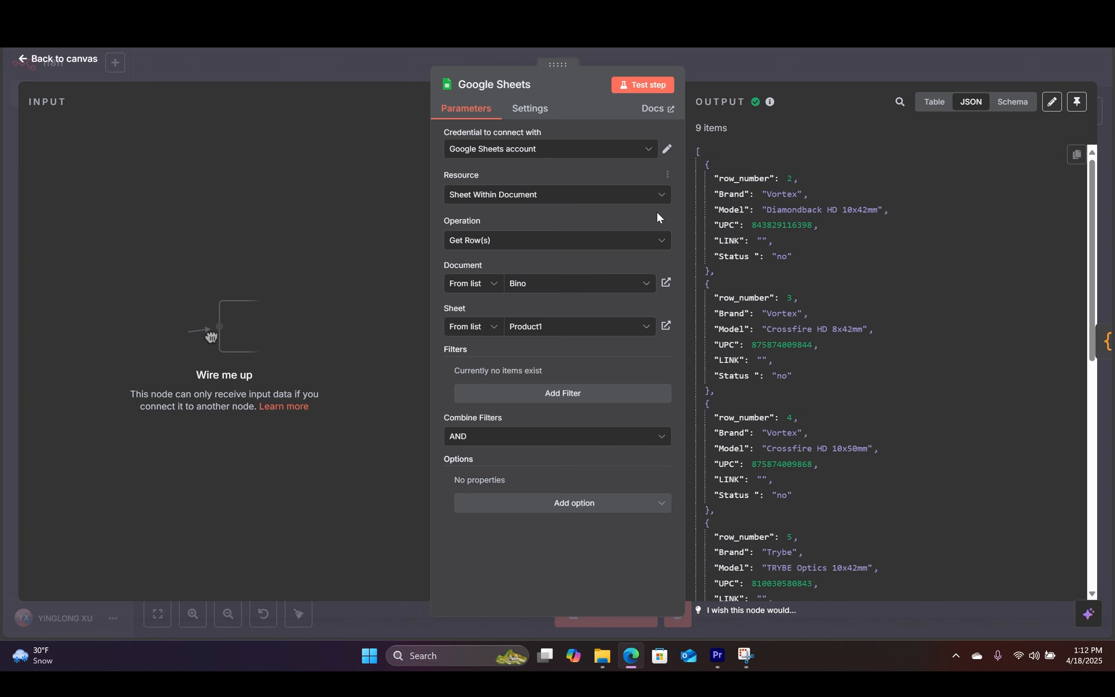
click(69, 69)
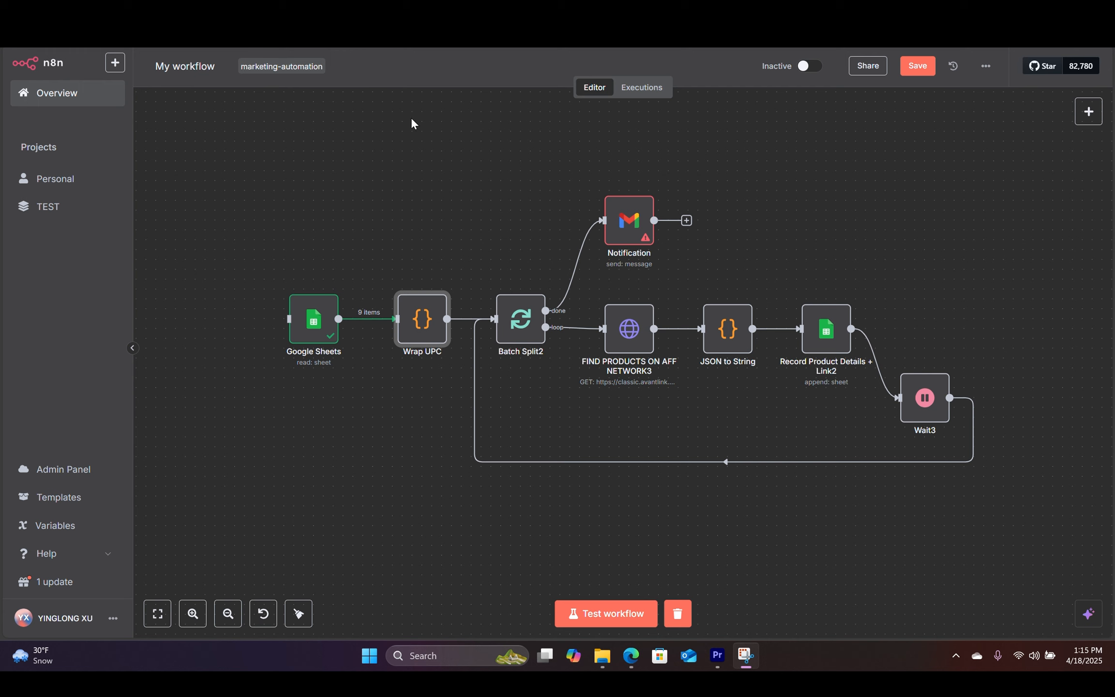
click(419, 323)
double_click(420, 324)
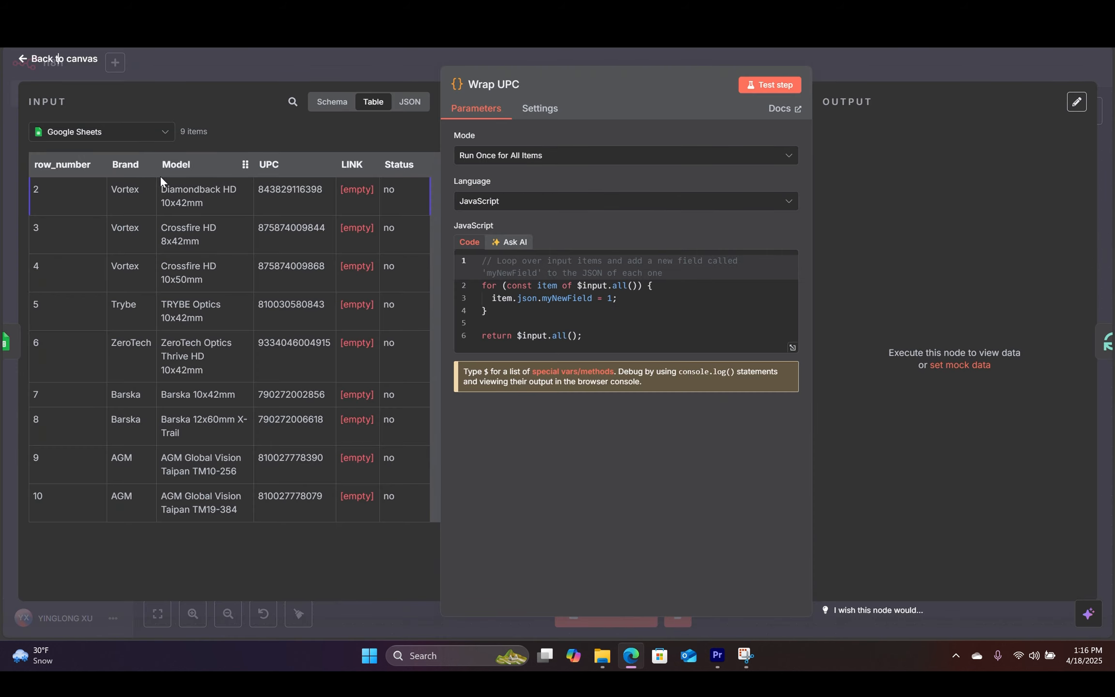
drag(258, 192, 322, 190)
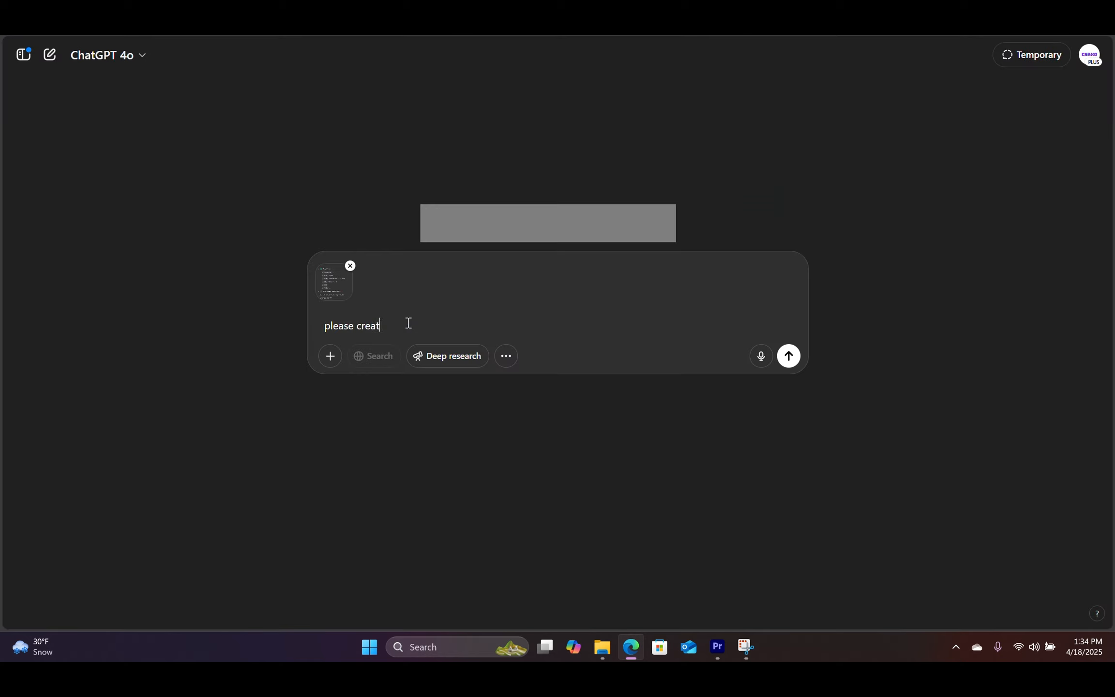
Step: Ask ChatGPT for a JavaScript function wrapping all row information under the UPC code
text(e a javascript function where the information is)
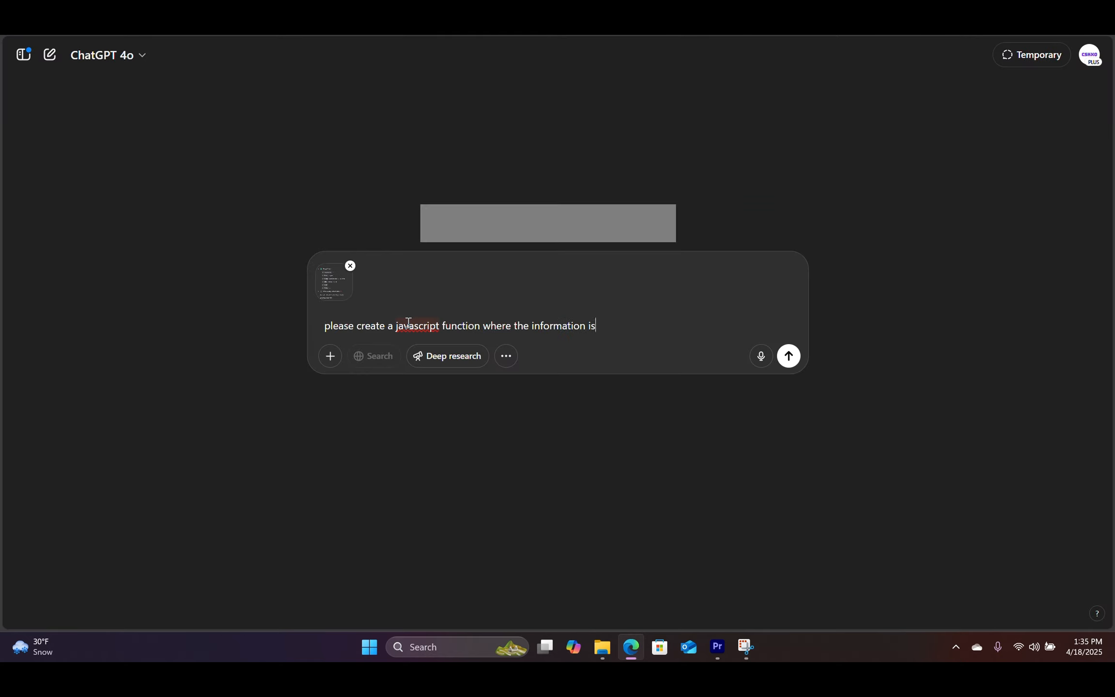
text( all wrapped under the UPC code. Because we wa)
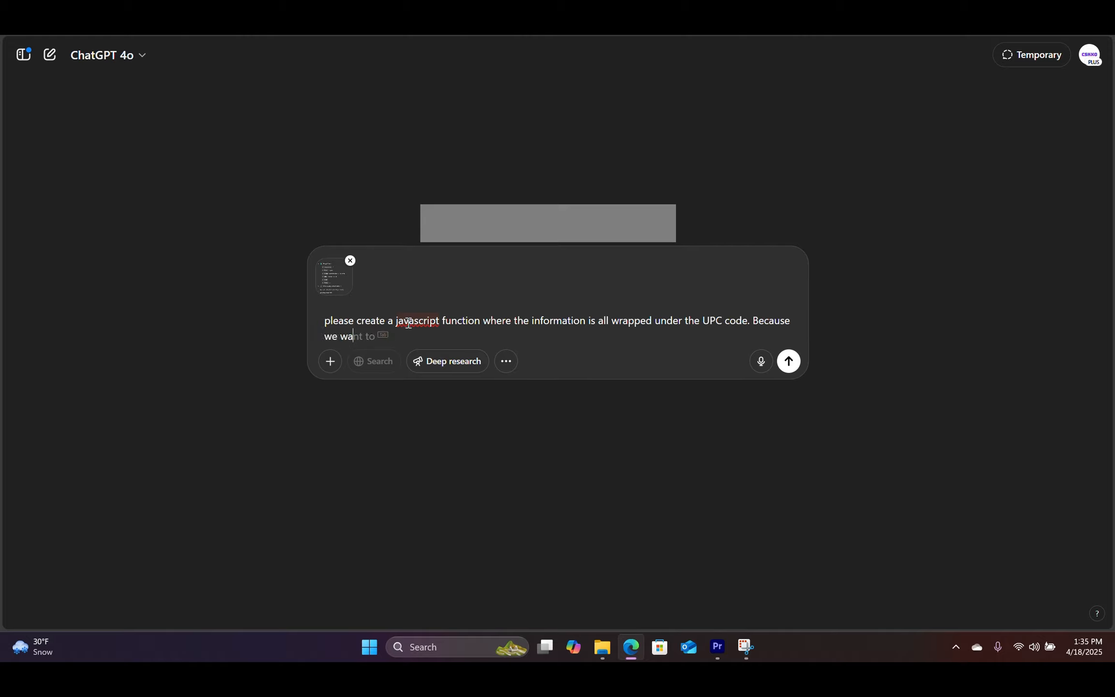
key(ctrl+BackSpace)
key(ctrl+BackSpace)
key(ctrl+BackSpace)
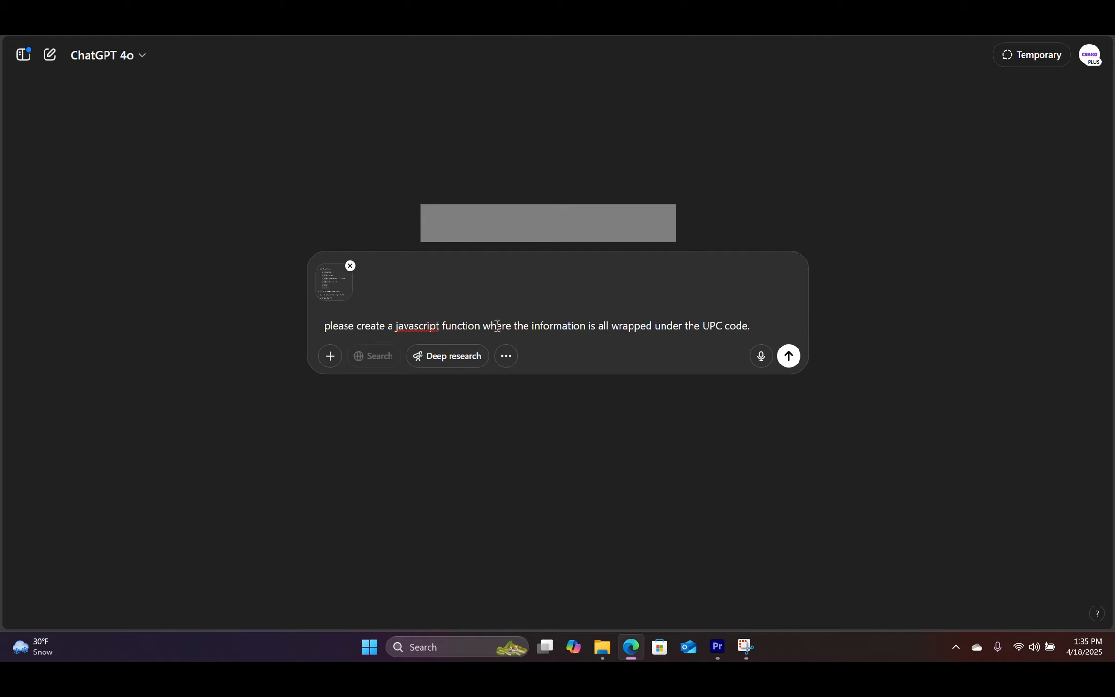
key(Return)
Step: Copy the groupByUPC function code from ChatGPT's answer
scroll(495, 286, down, 5)
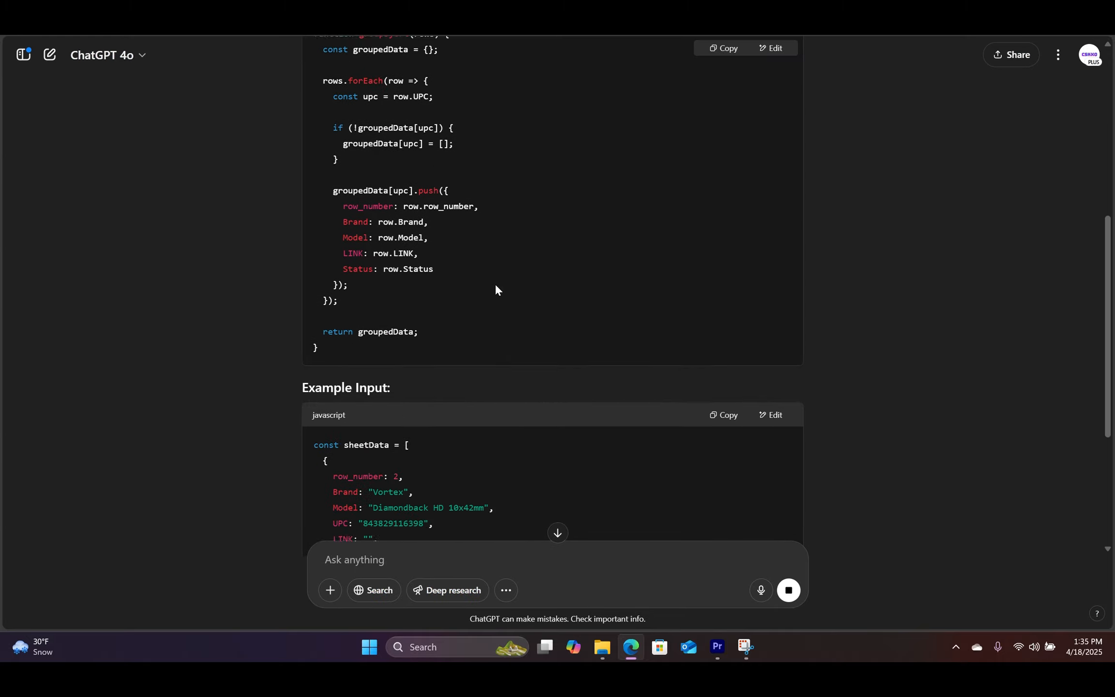
scroll(495, 287, up, 4)
click(730, 198)
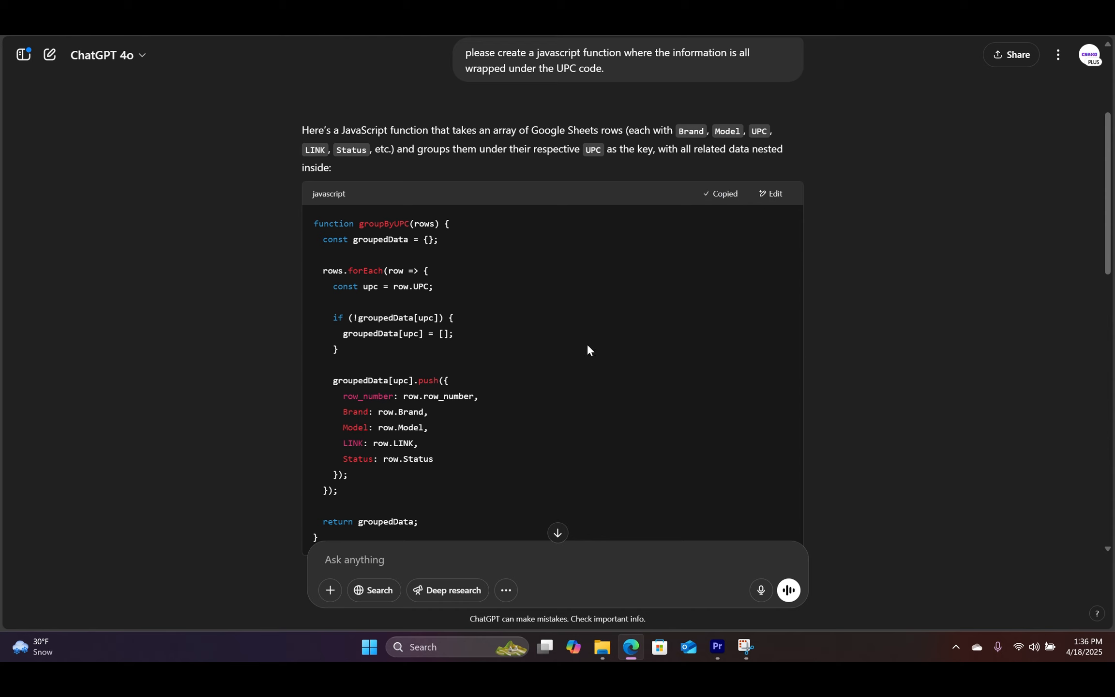
scroll(581, 353, down, 10)
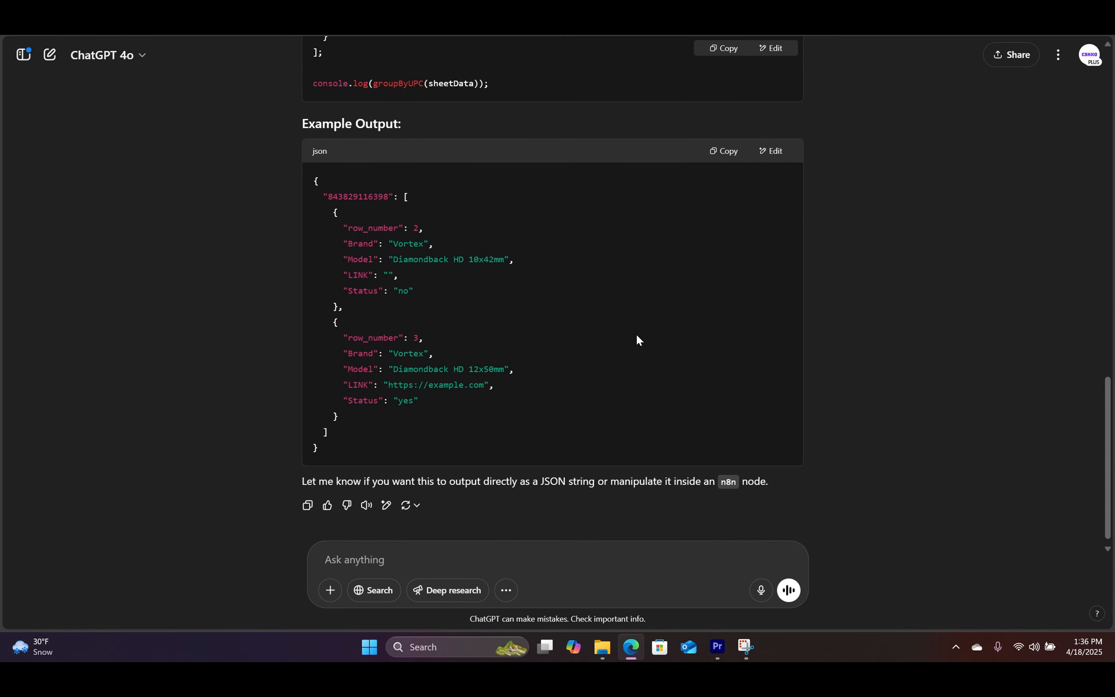
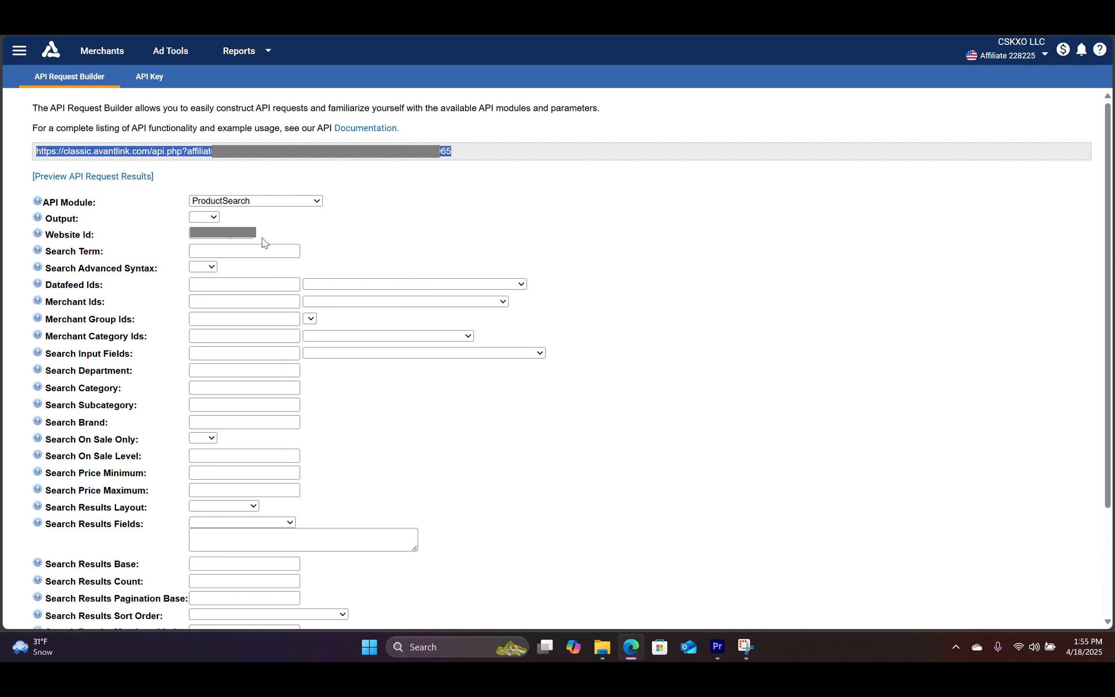
Step: Try search term UPC6574457 in AvantLink to see the &search_term= URL parameter, then clear it
click(235, 252)
text(UP)
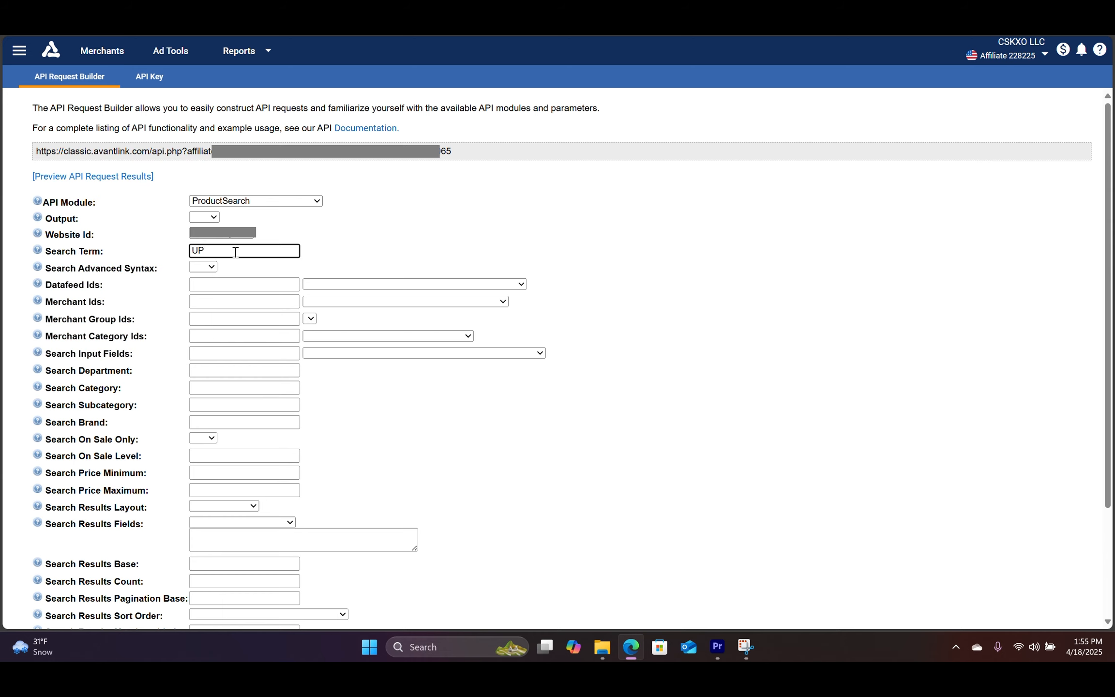
text(C657445745)
click(390, 228)
drag(459, 154, 569, 156)
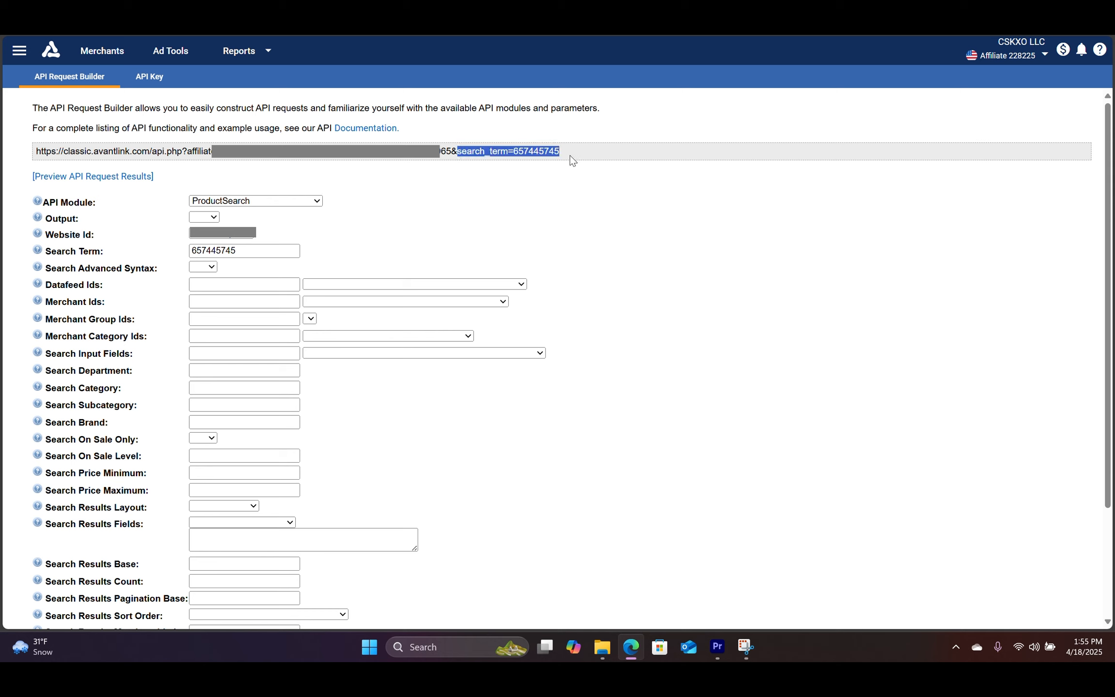
double_click(285, 254)
key(BackSpace)
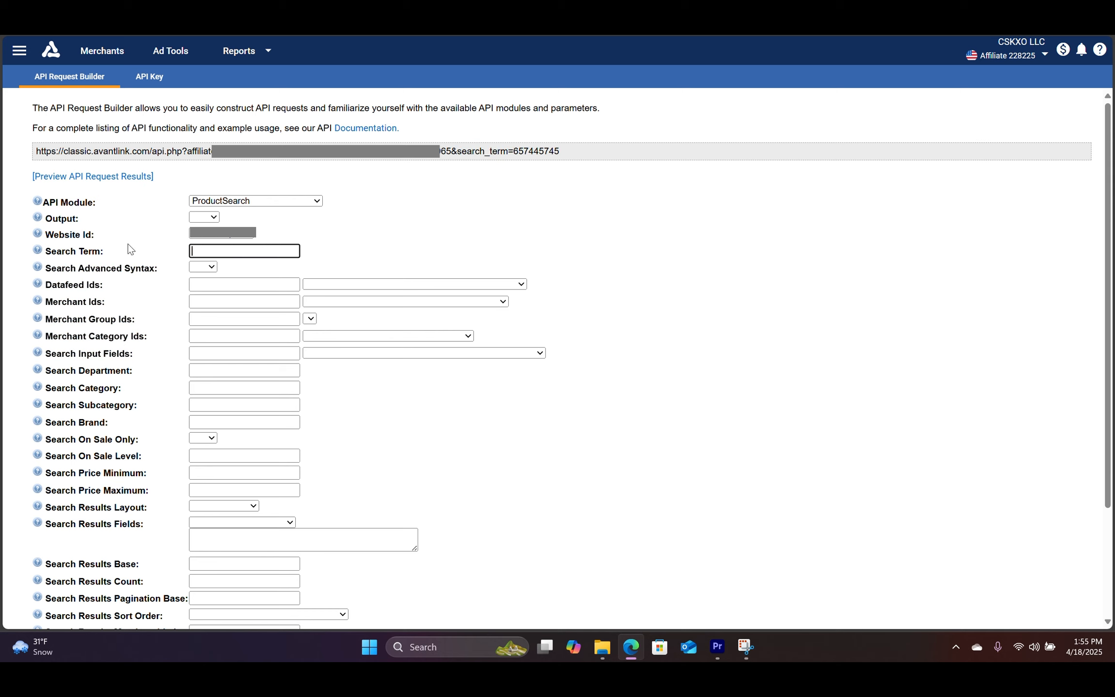
click(476, 231)
click(363, 19)
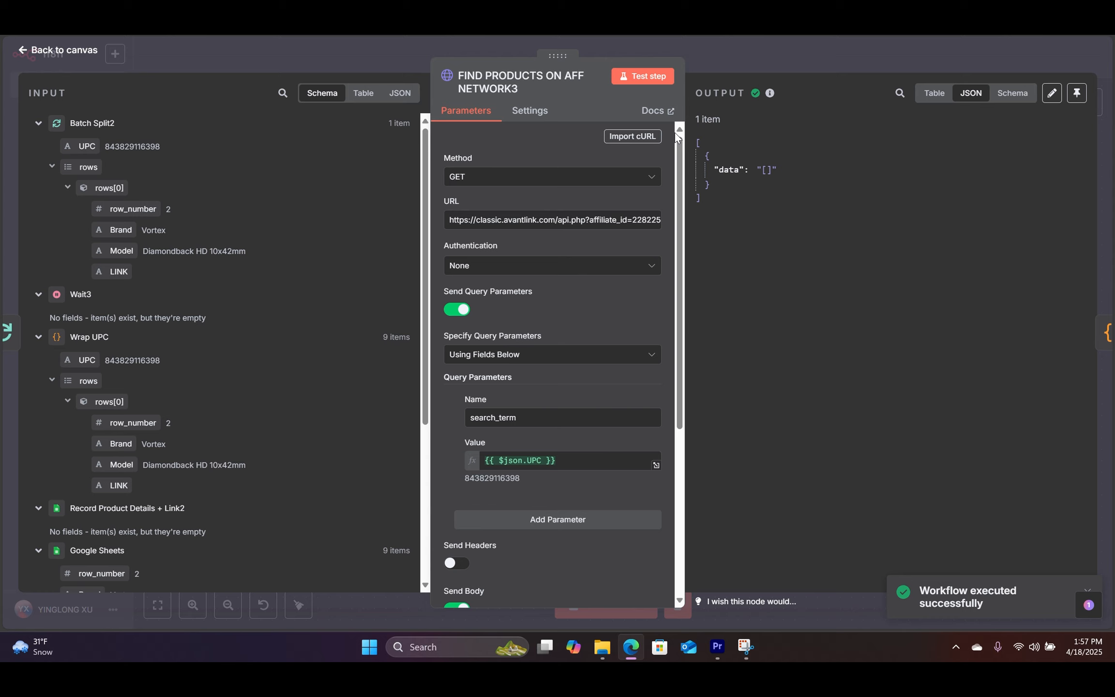
Step: Replace the {{ $json.UPC }} search_term value with the row's Model field
drag(578, 464, 442, 467)
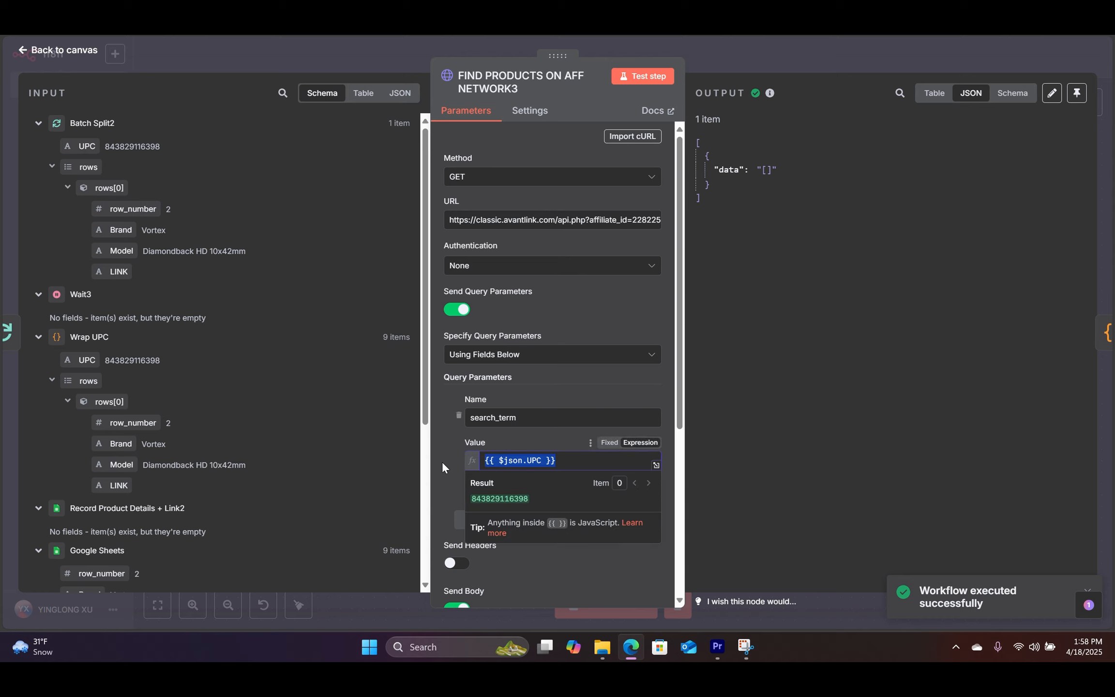
key(BackSpace)
drag(116, 251, 561, 461)
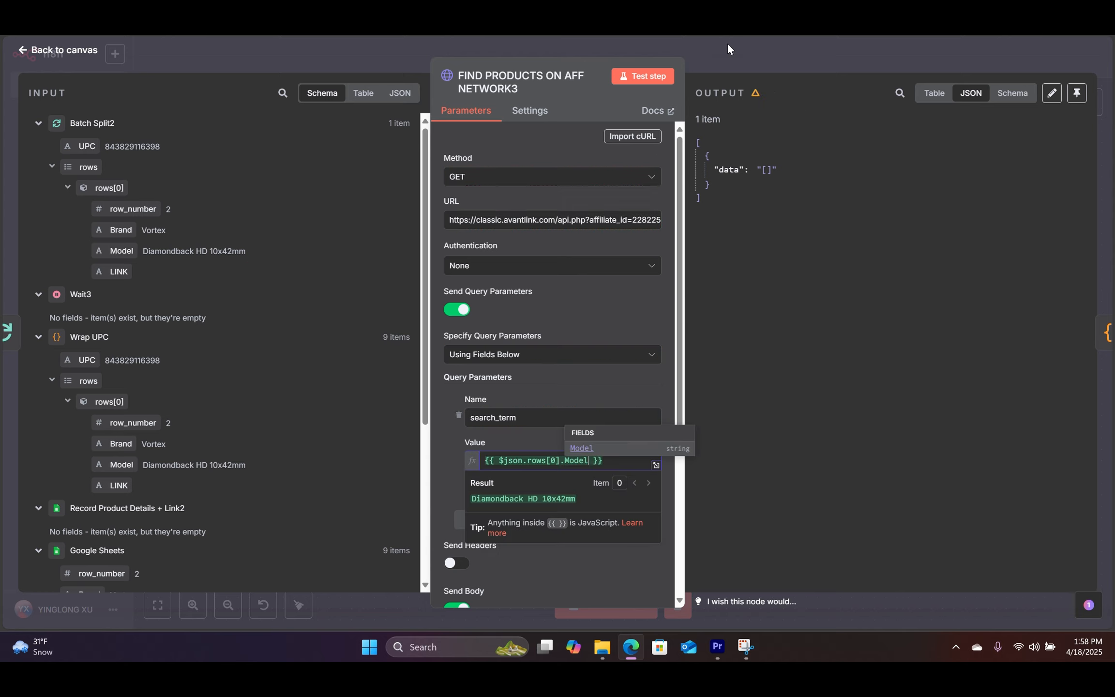
Step: Run the request and review the Vortex Diamondback HD 10x42mm results
click(641, 77)
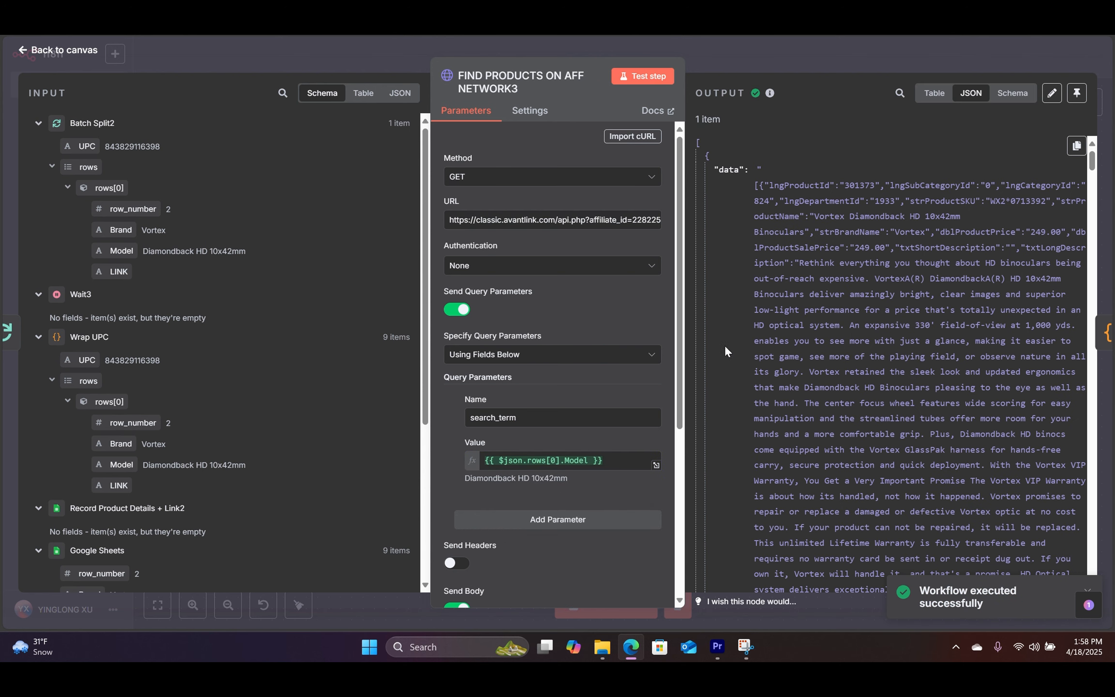
scroll(945, 287, down, 15)
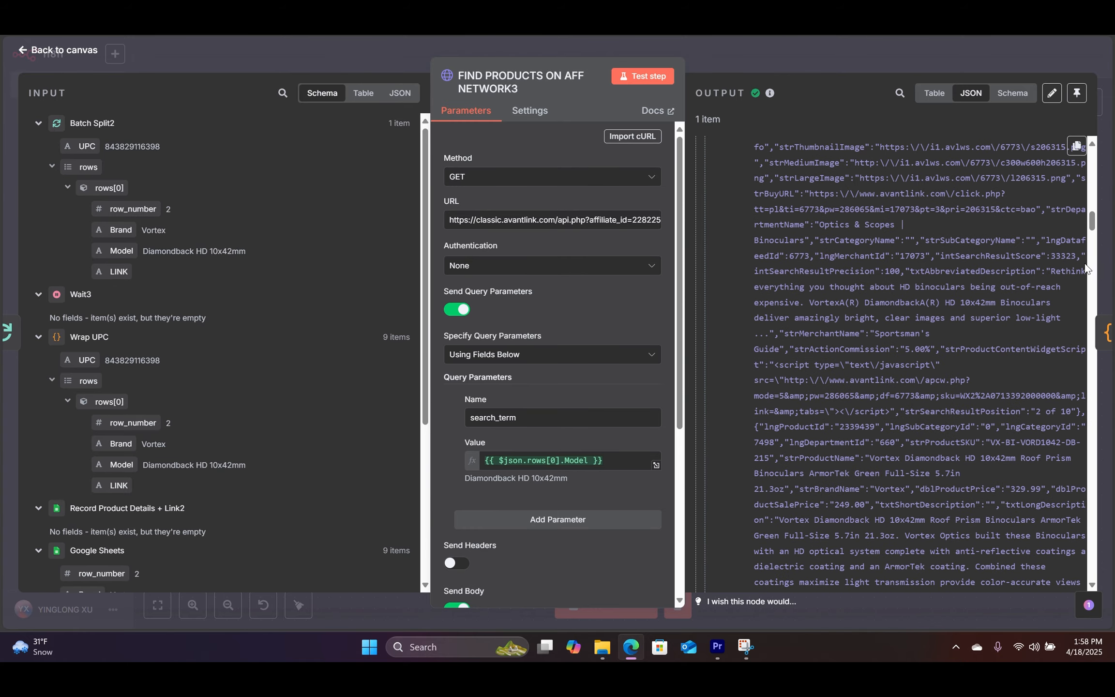
drag(1092, 223, 1084, 155)
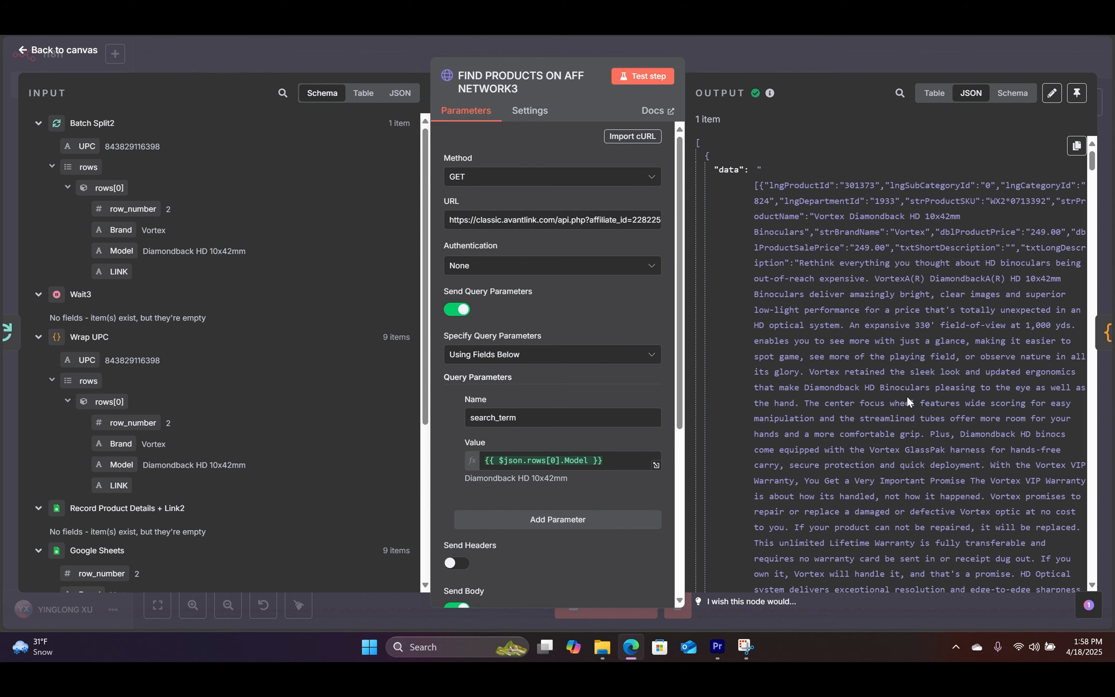
scroll(907, 396, down, 7)
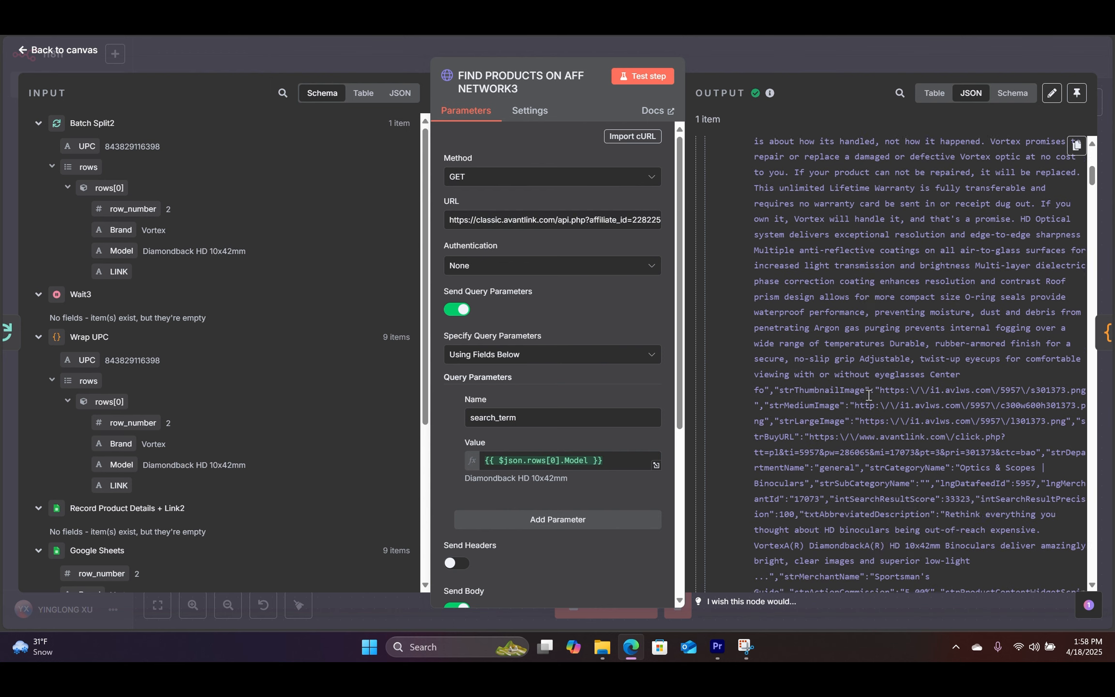
scroll(869, 394, down, 2)
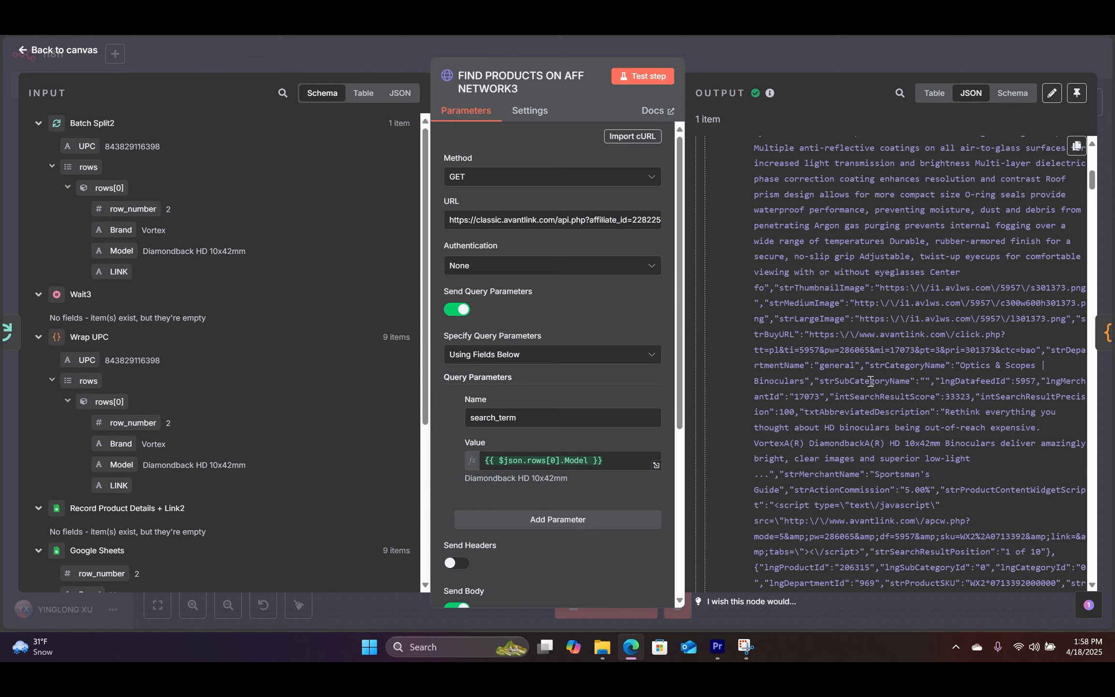
scroll(875, 394, up, 10)
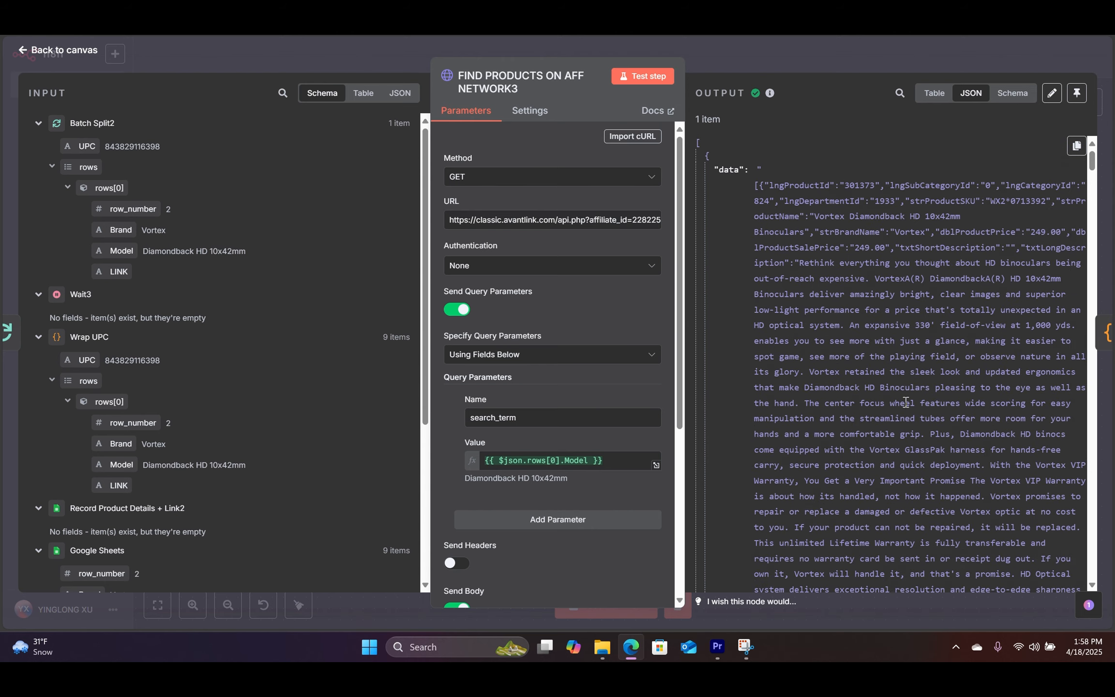
key(Escape)
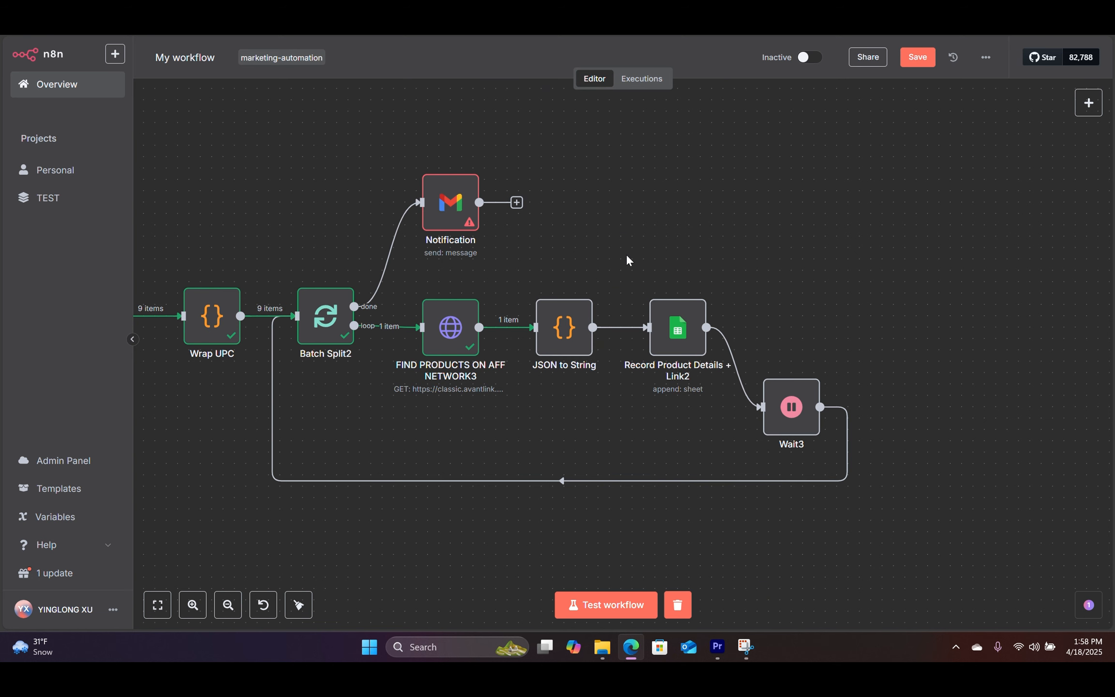
Step: Review the JSON to String code mapping fields like strBuyURL and dblProductPrice
click(565, 333)
double_click(565, 329)
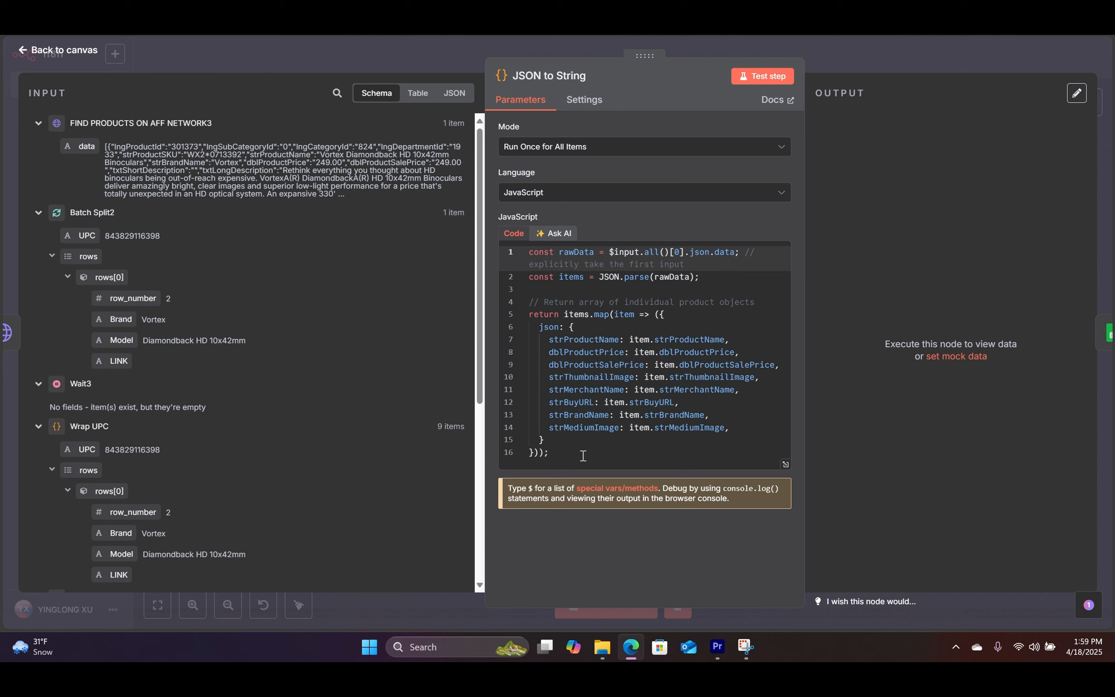
double_click(552, 405)
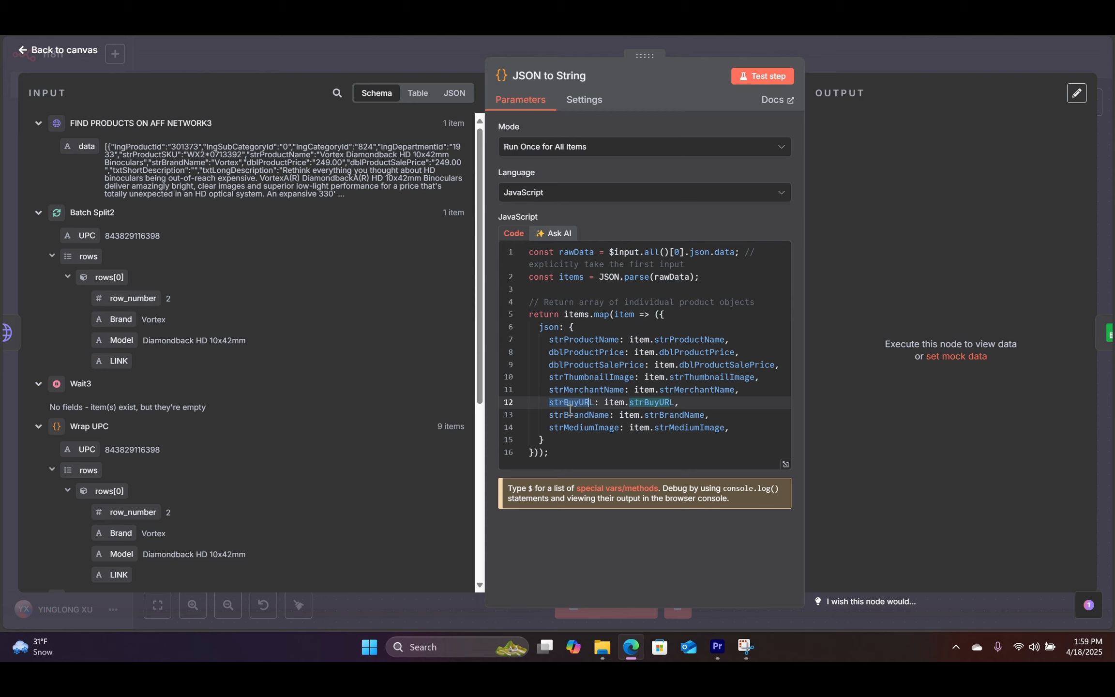
double_click(571, 354)
click(570, 377)
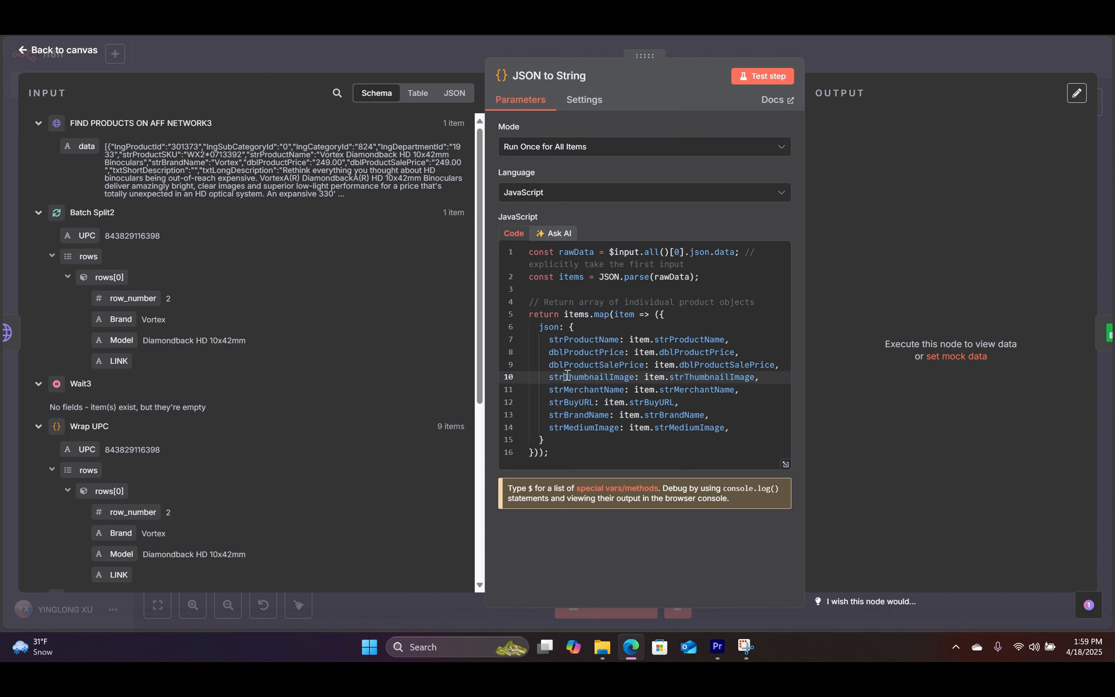
Step: Run the JSON to String code and inspect its 10 product output items
click(758, 76)
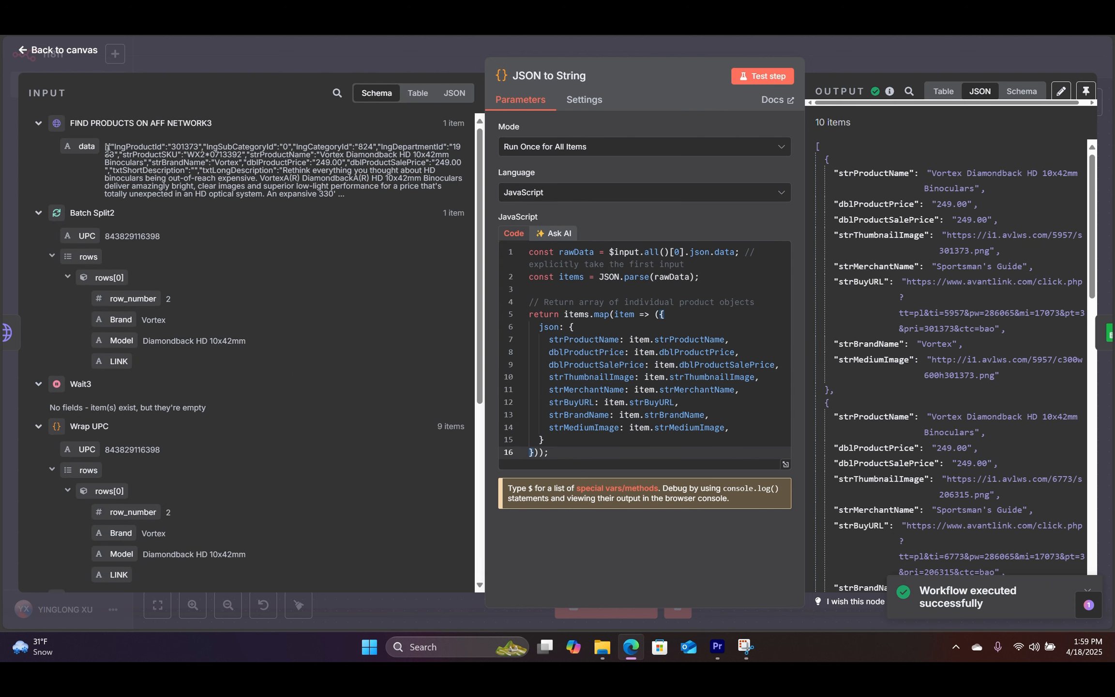
scroll(884, 200, down, 15)
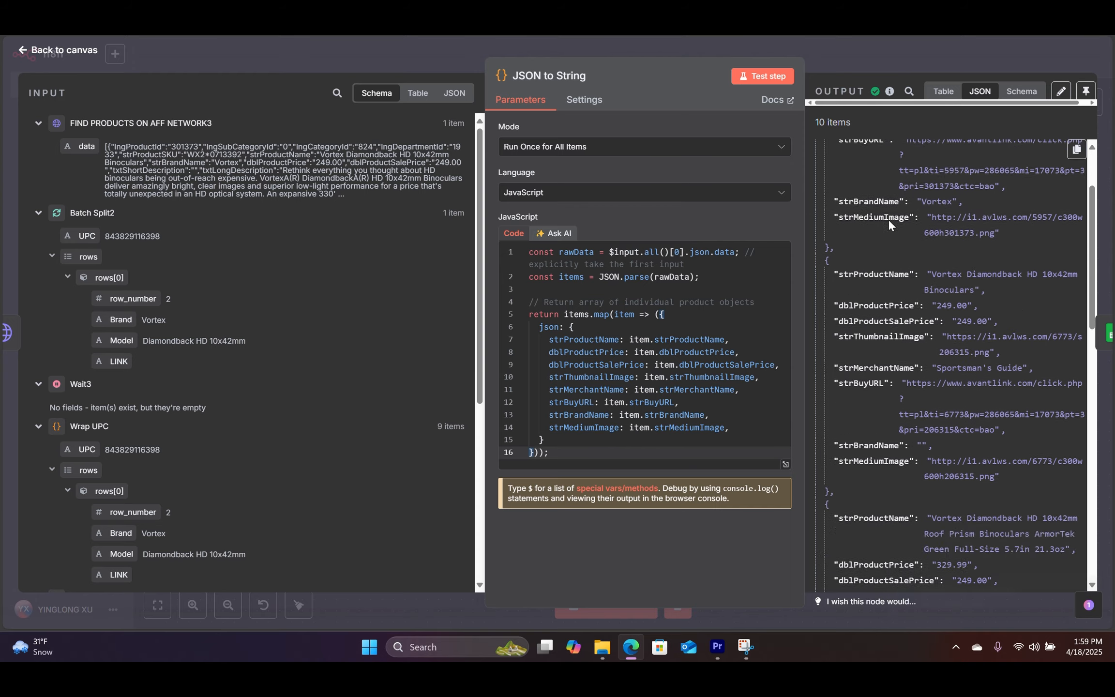
scroll(918, 313, down, 10)
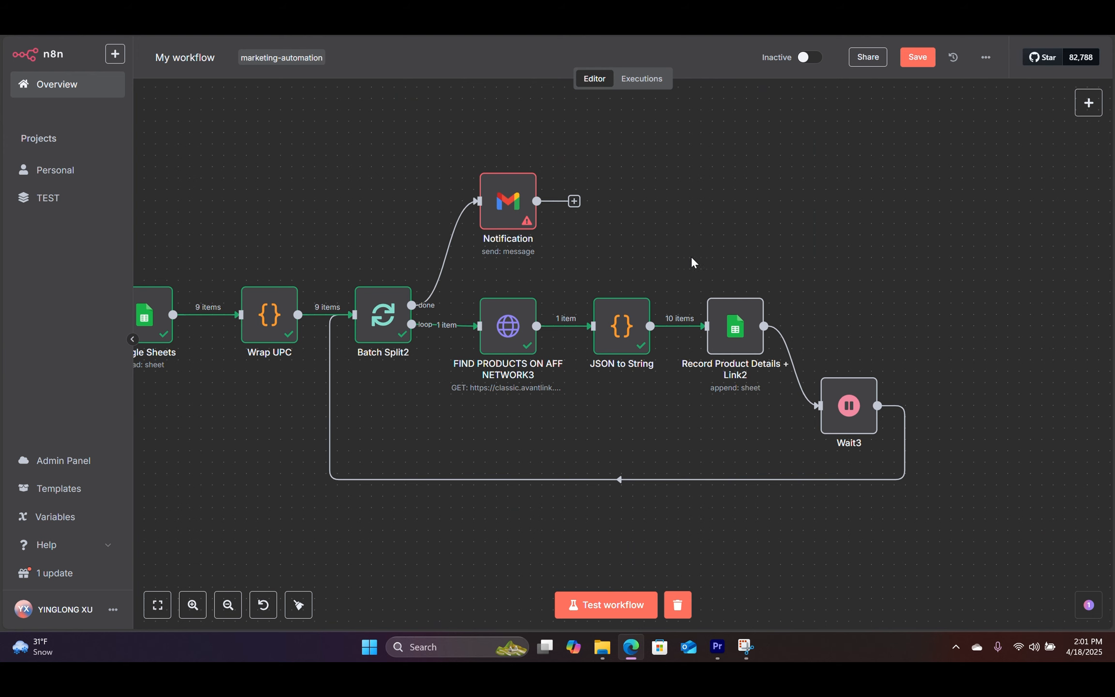
click(620, 322)
double_click(620, 320)
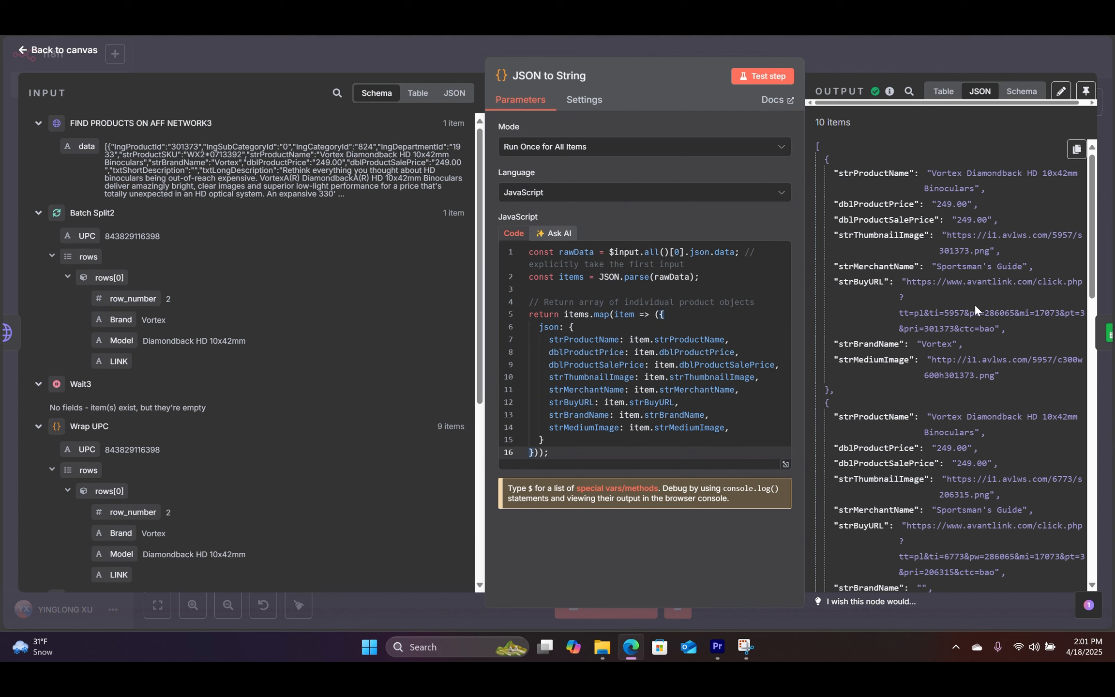
scroll(935, 391, down, 10)
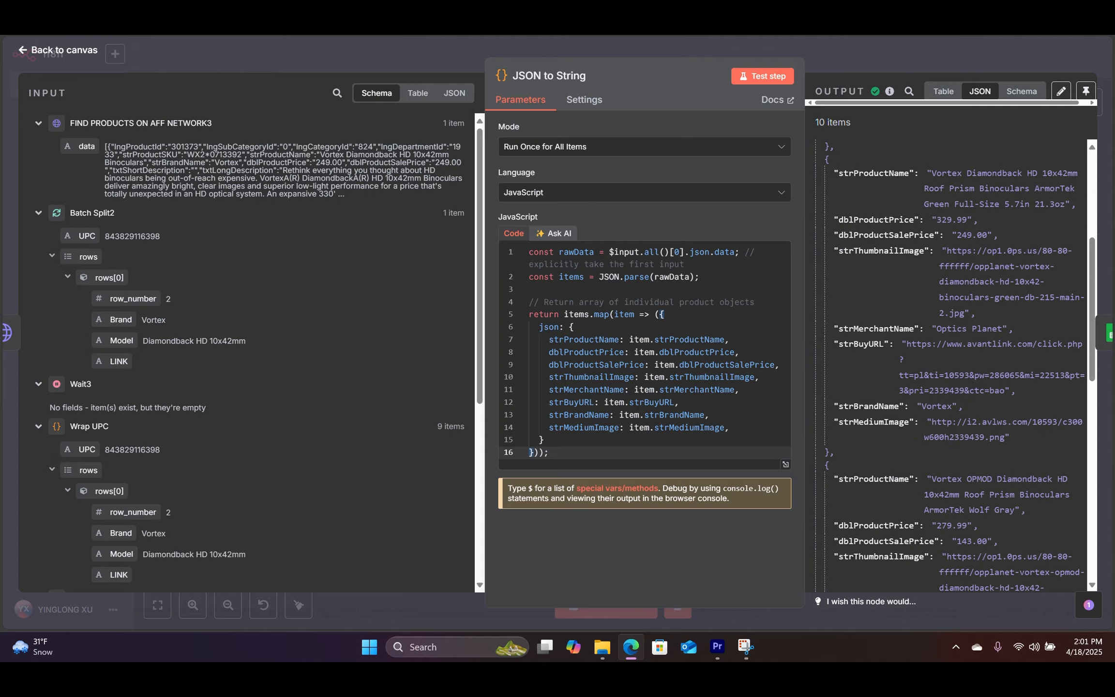
key(ctrl+Tab)
Step: Check the Links Found sheet is empty below its Brand, Model, UPC, LINK and Status headers
click(662, 344)
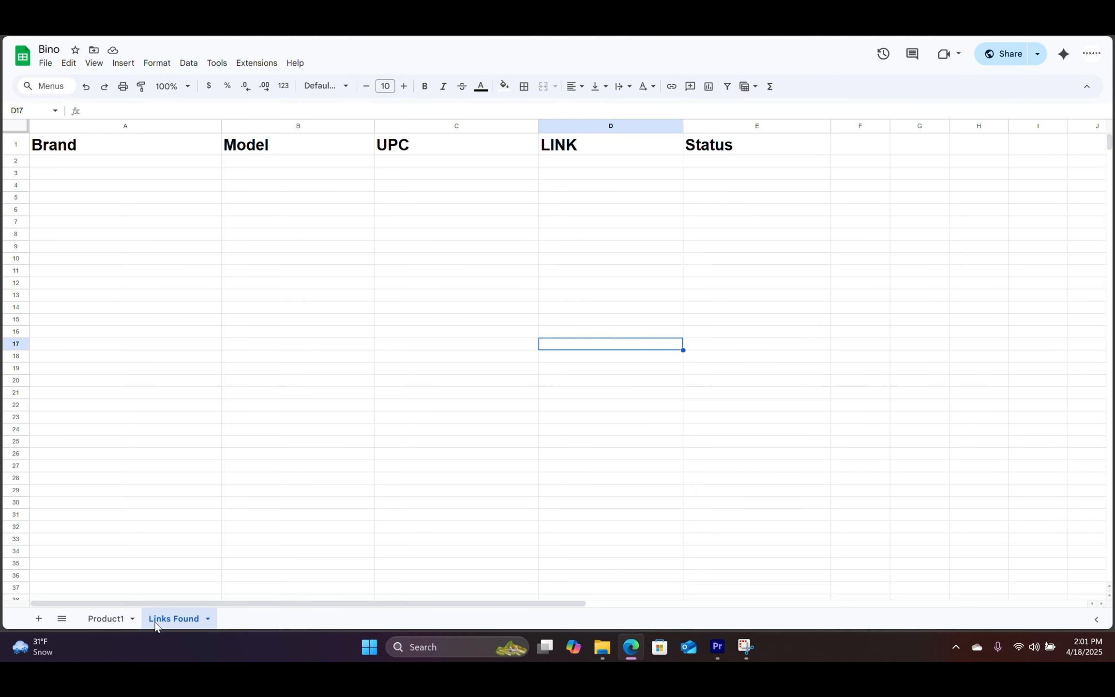
click(255, 345)
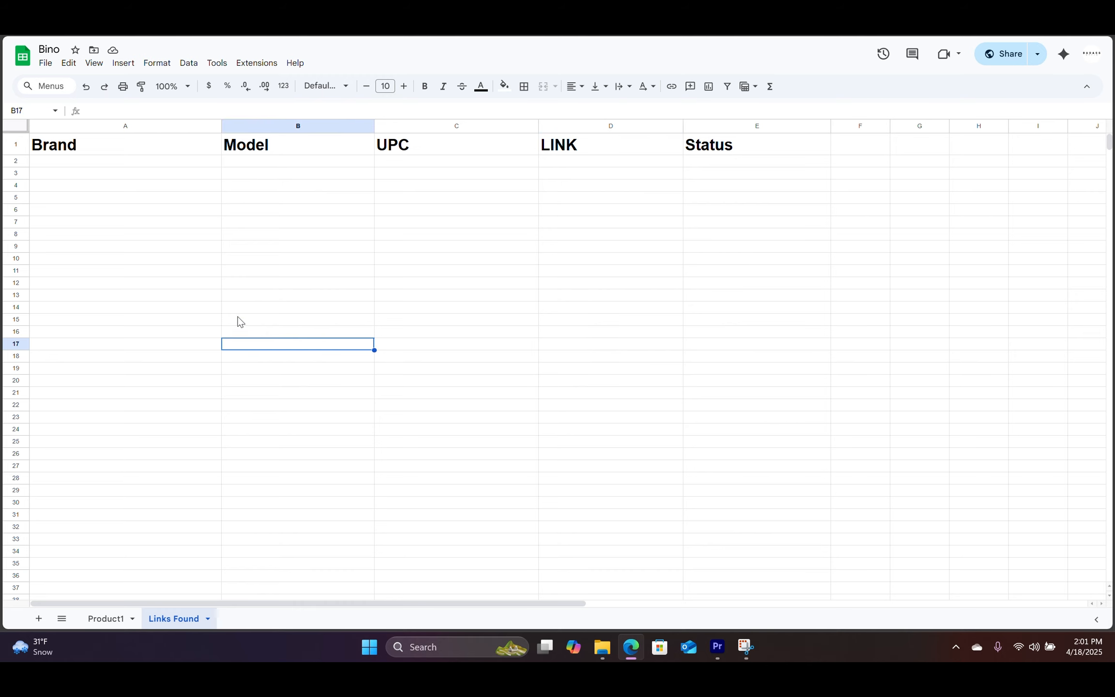
click(115, 622)
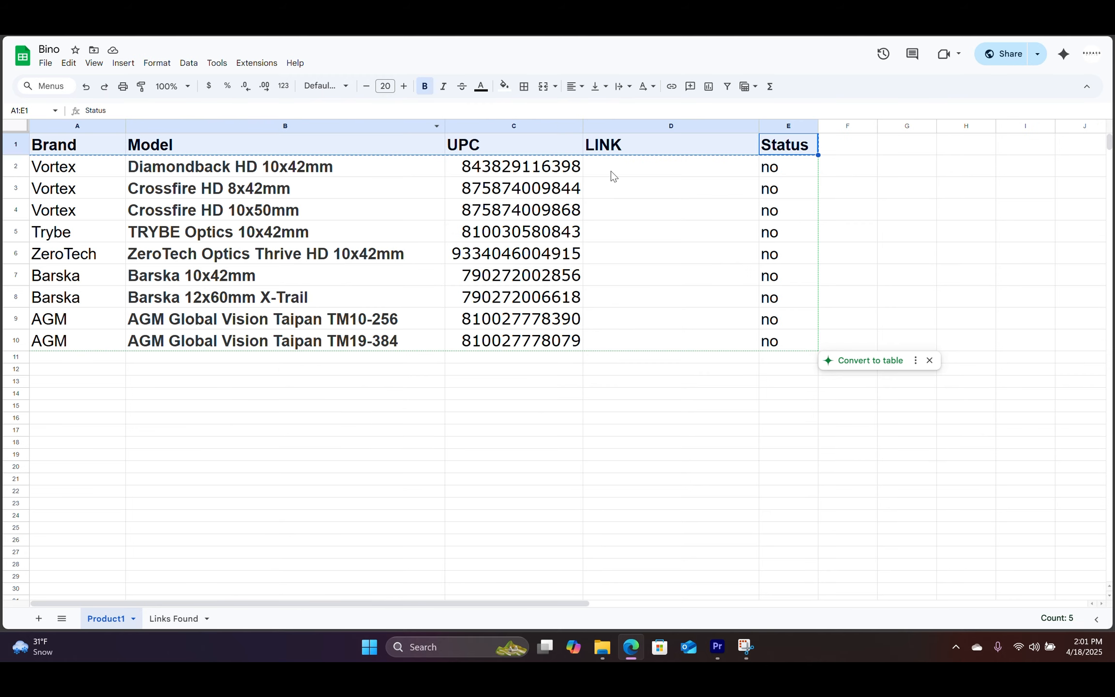
click(173, 618)
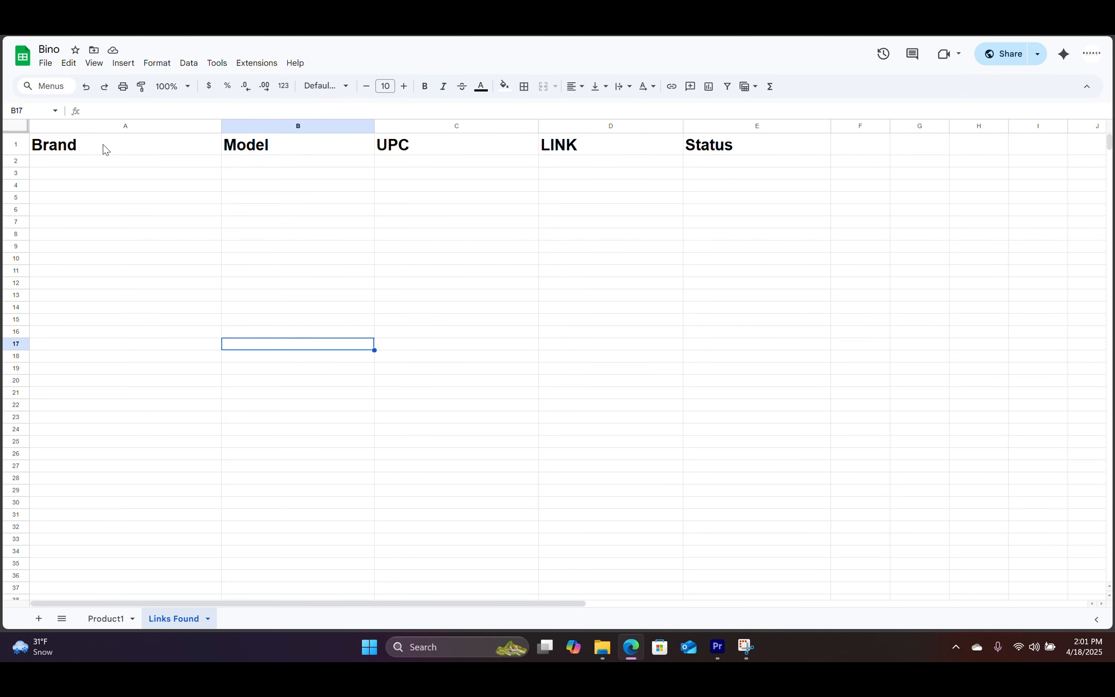
click(189, 164)
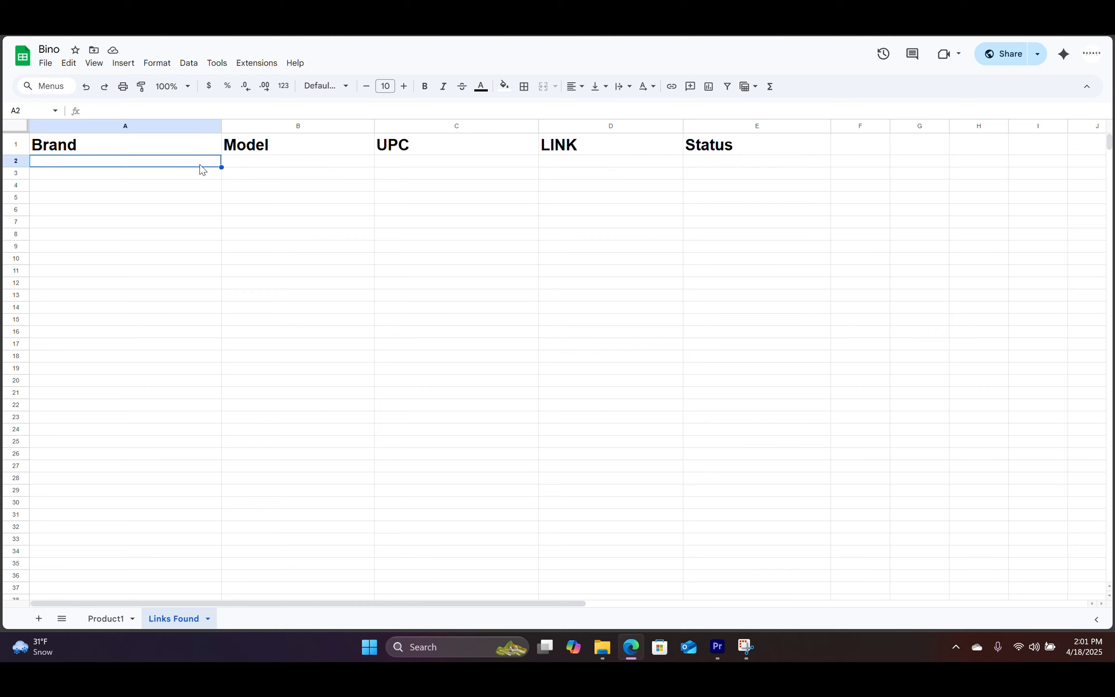
drag(226, 164, 724, 336)
click(728, 371)
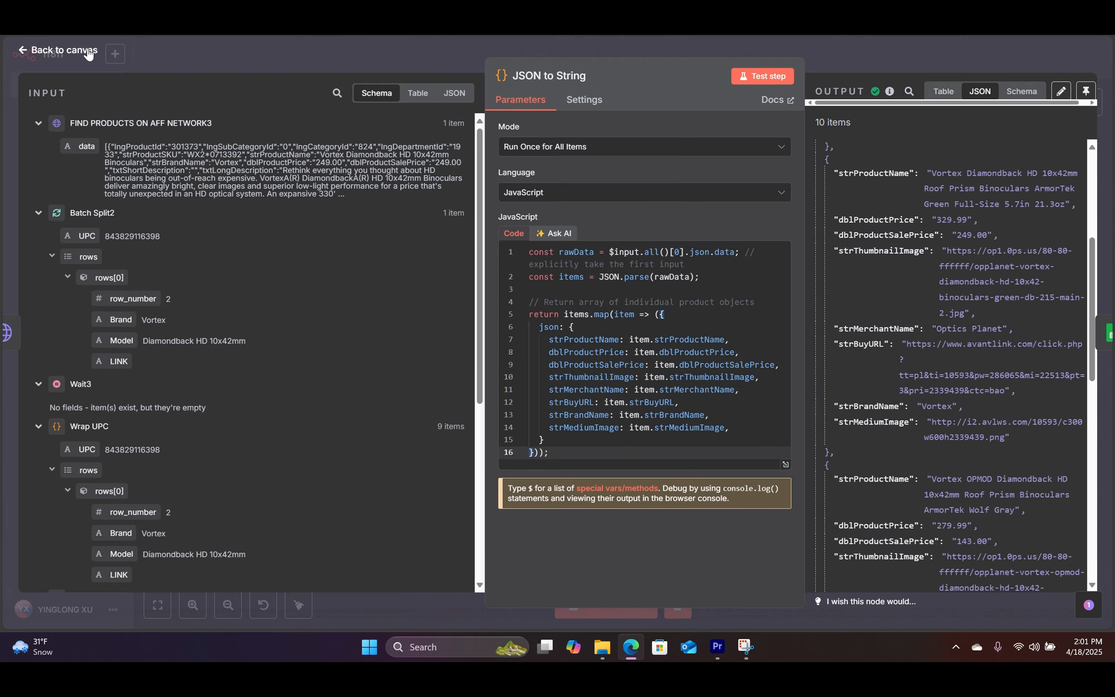
Step: Configure Record Product Details + Link2 to Append Row into Bino's Links Found sheet
click(64, 43)
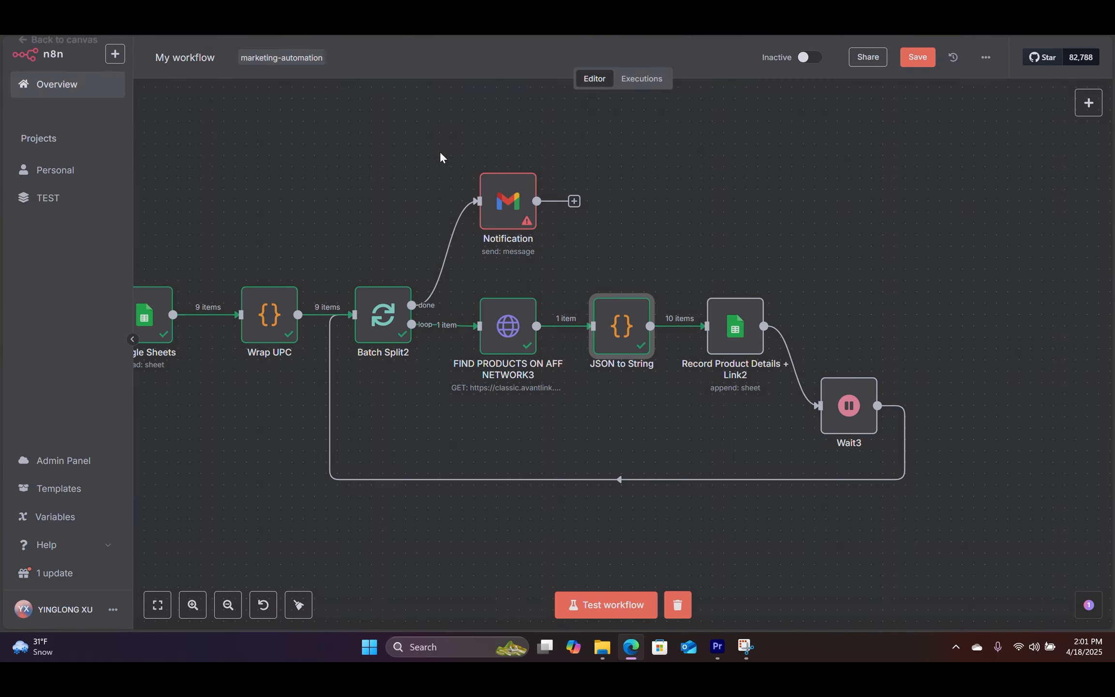
click(740, 331)
double_click(742, 329)
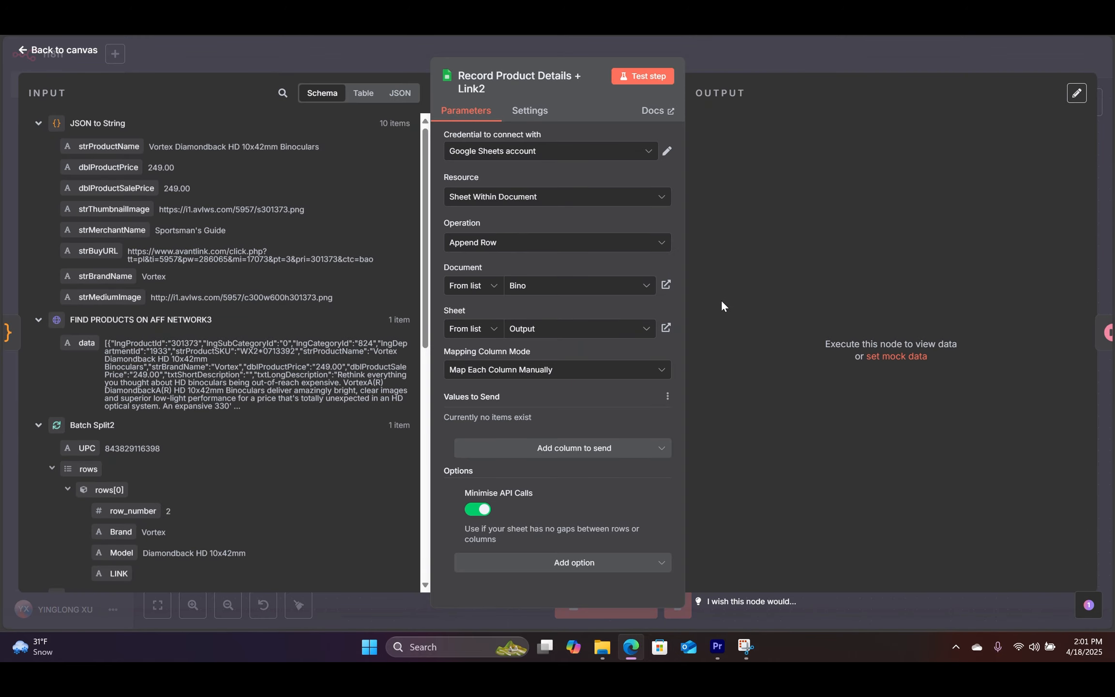
click(539, 244)
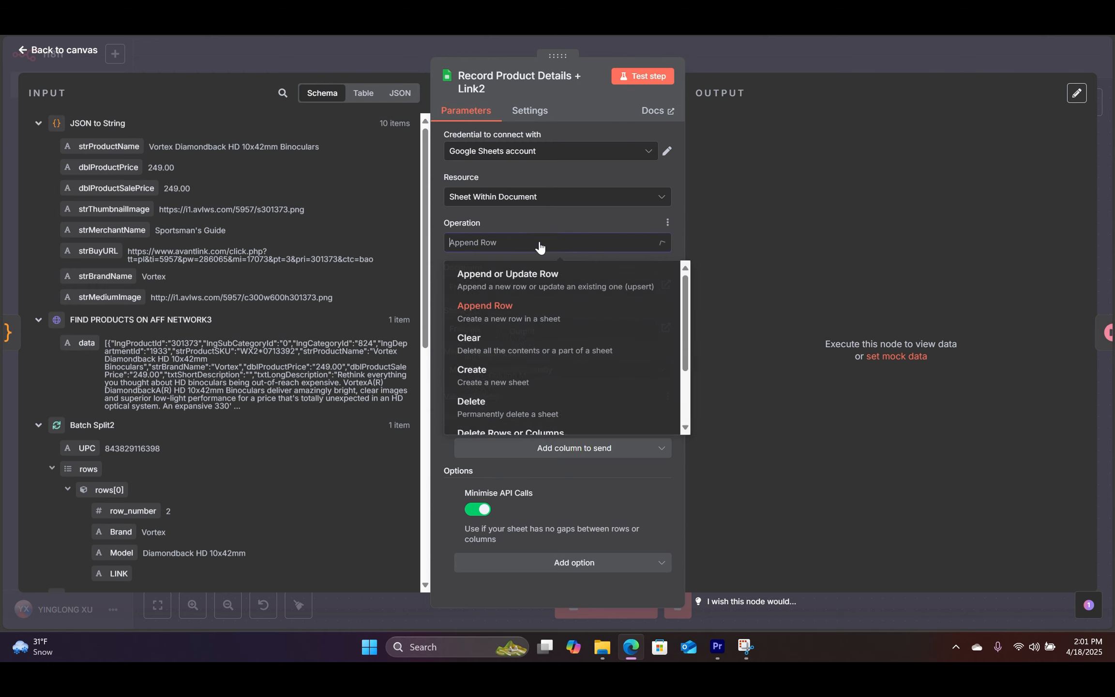
click(486, 314)
click(540, 288)
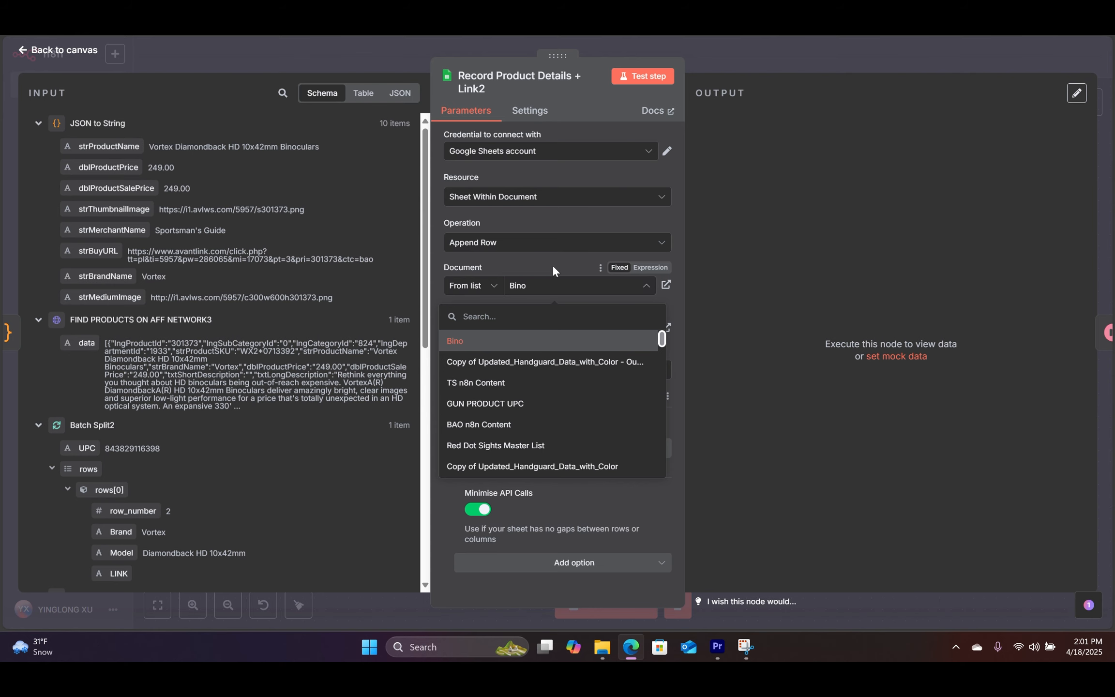
click(554, 268)
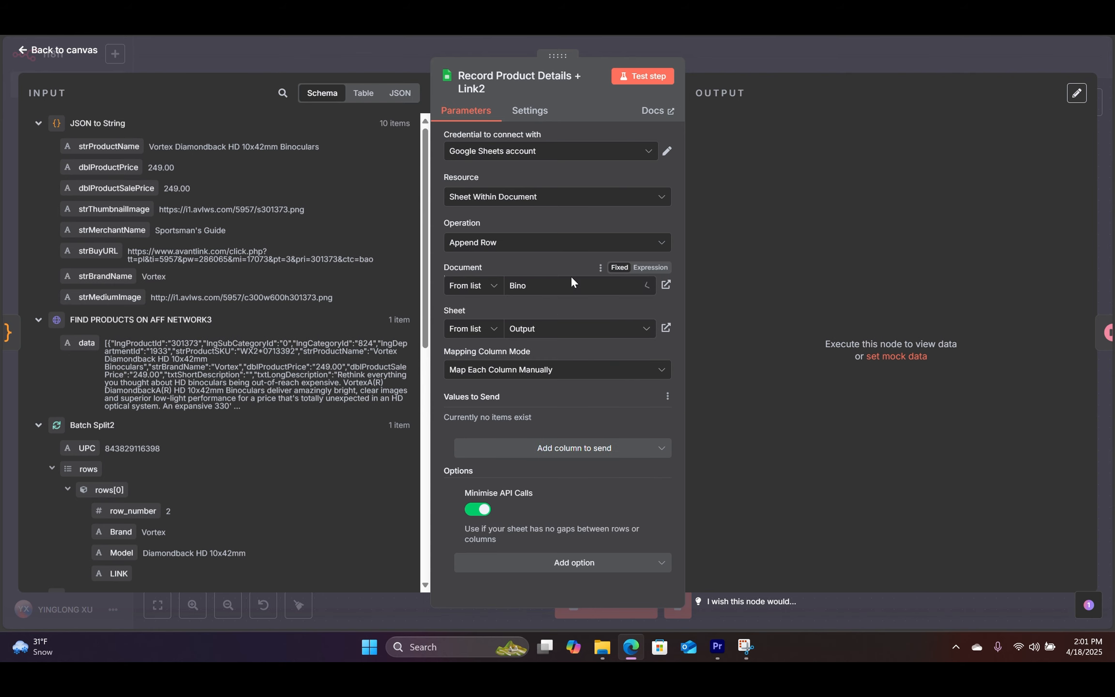
click(567, 334)
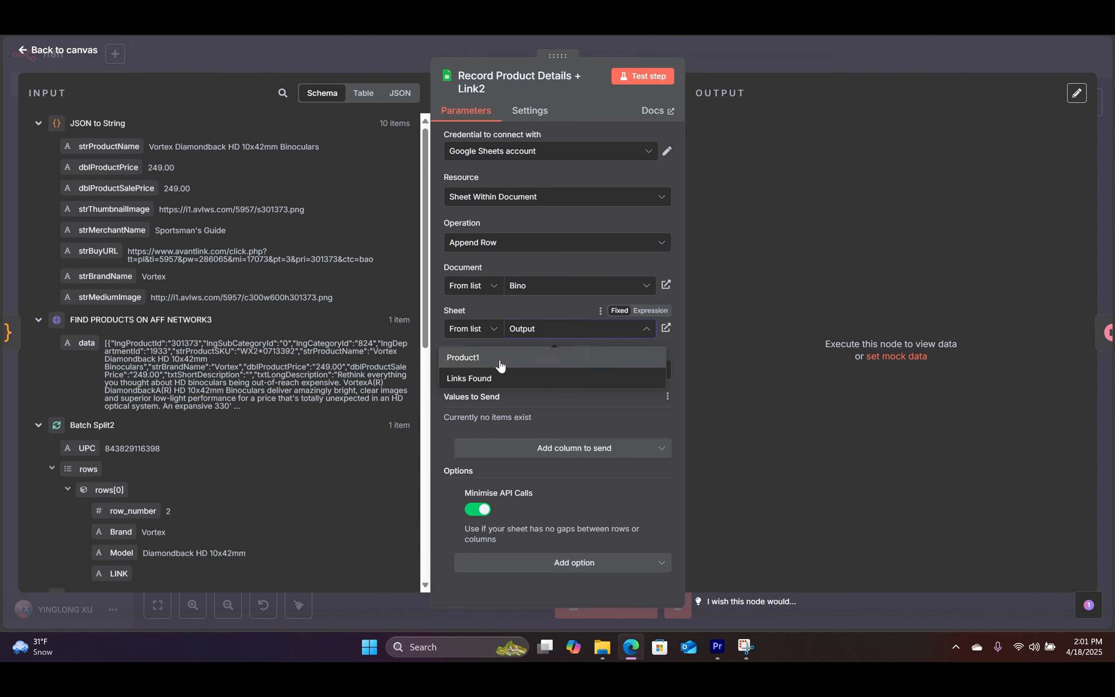
click(465, 381)
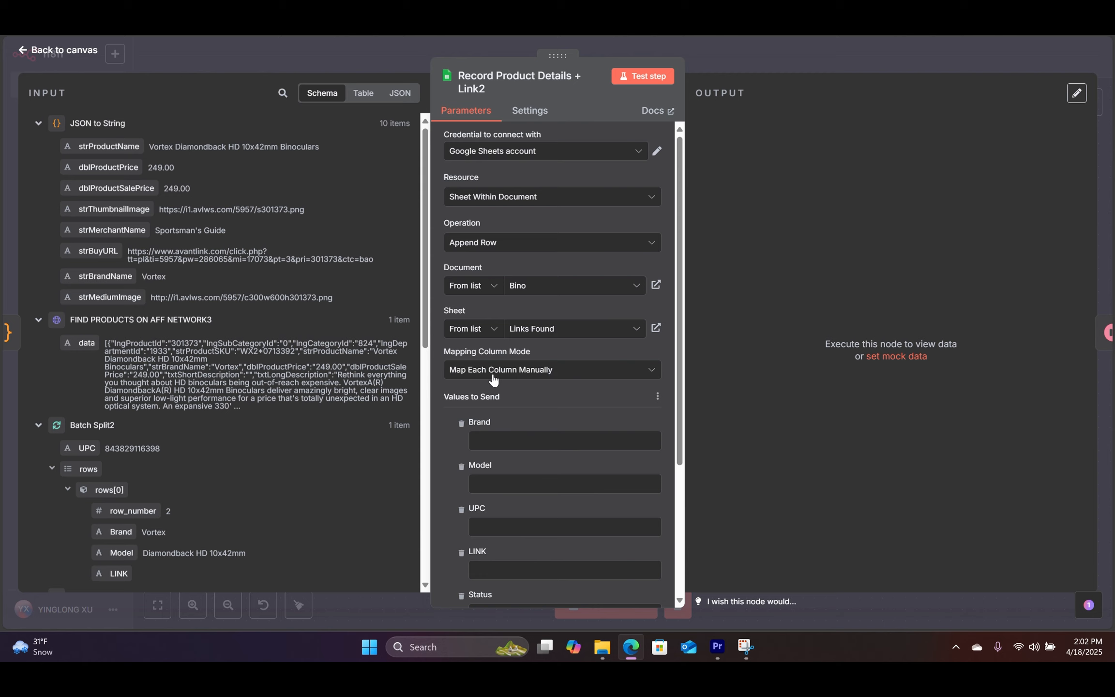
scroll(566, 377, down, 3)
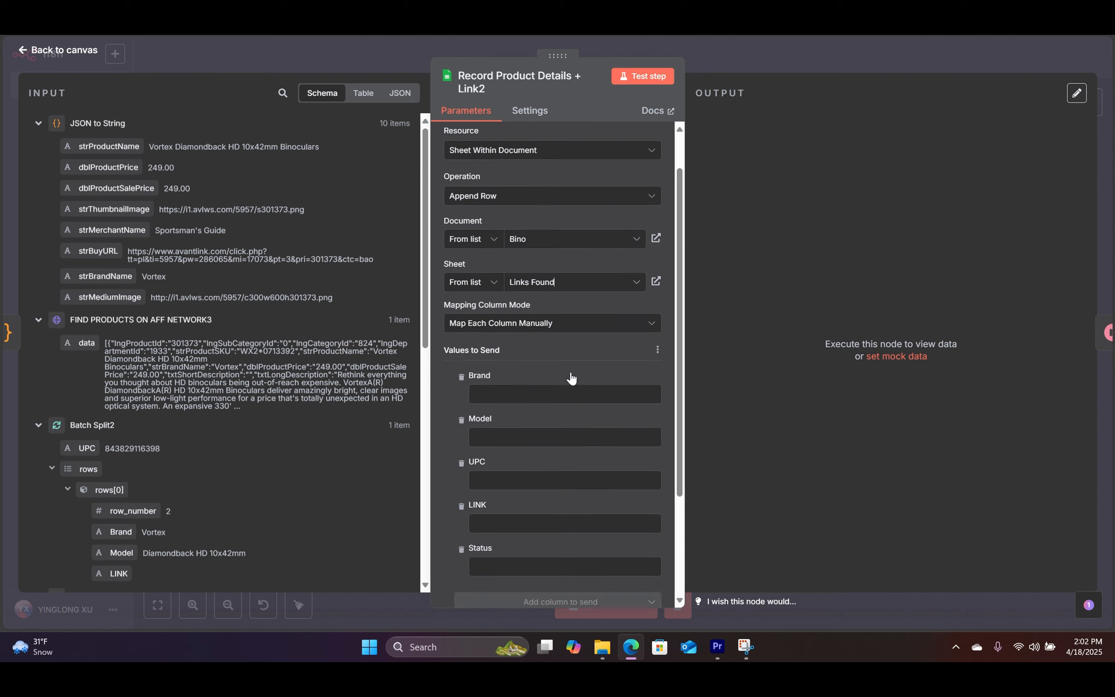
scroll(549, 393, up, 3)
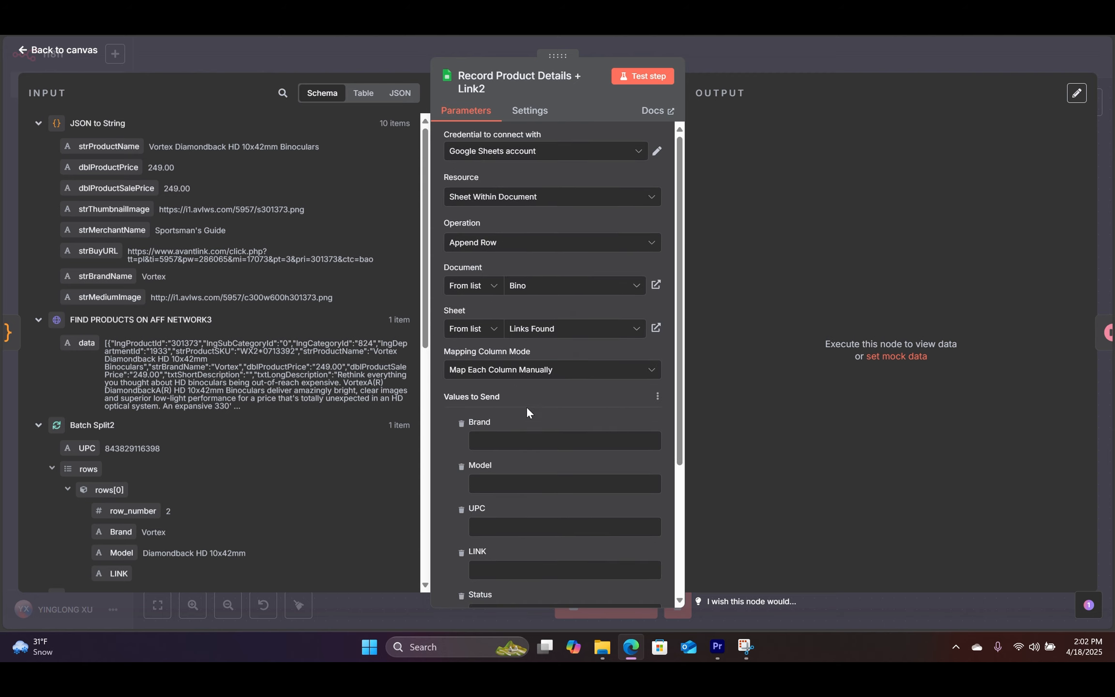
scroll(583, 404, down, 1)
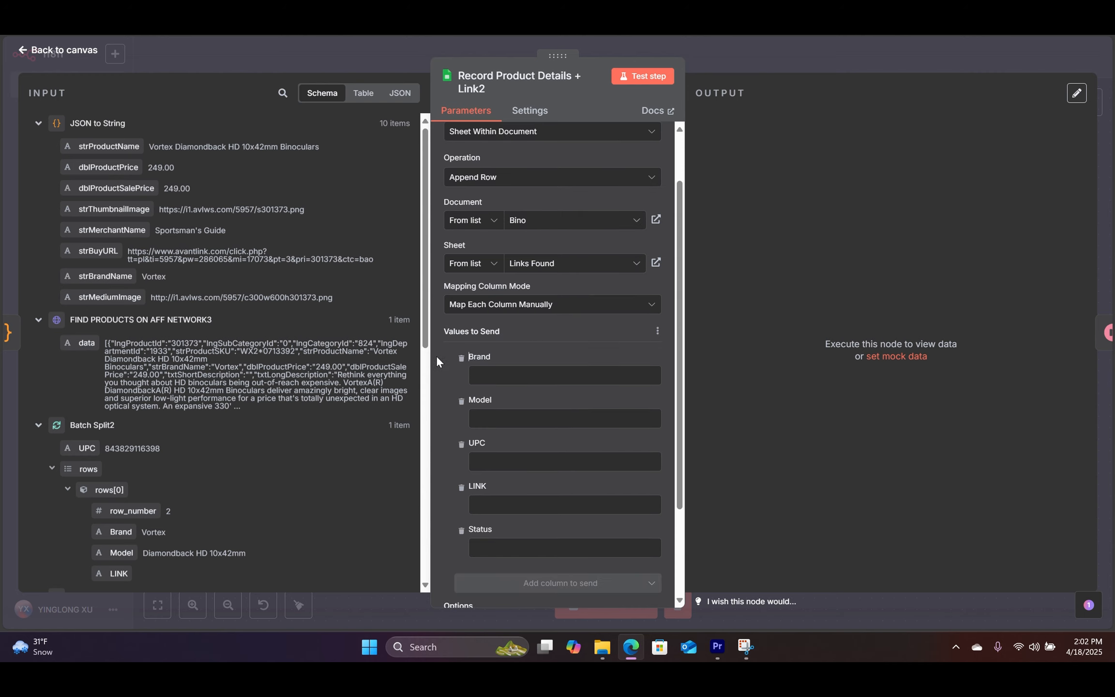
Step: Map strBrandName, strProductName, Batch Split2 UPC and strBuyURL into Brand, Model, UPC and LINK
drag(100, 277, 506, 376)
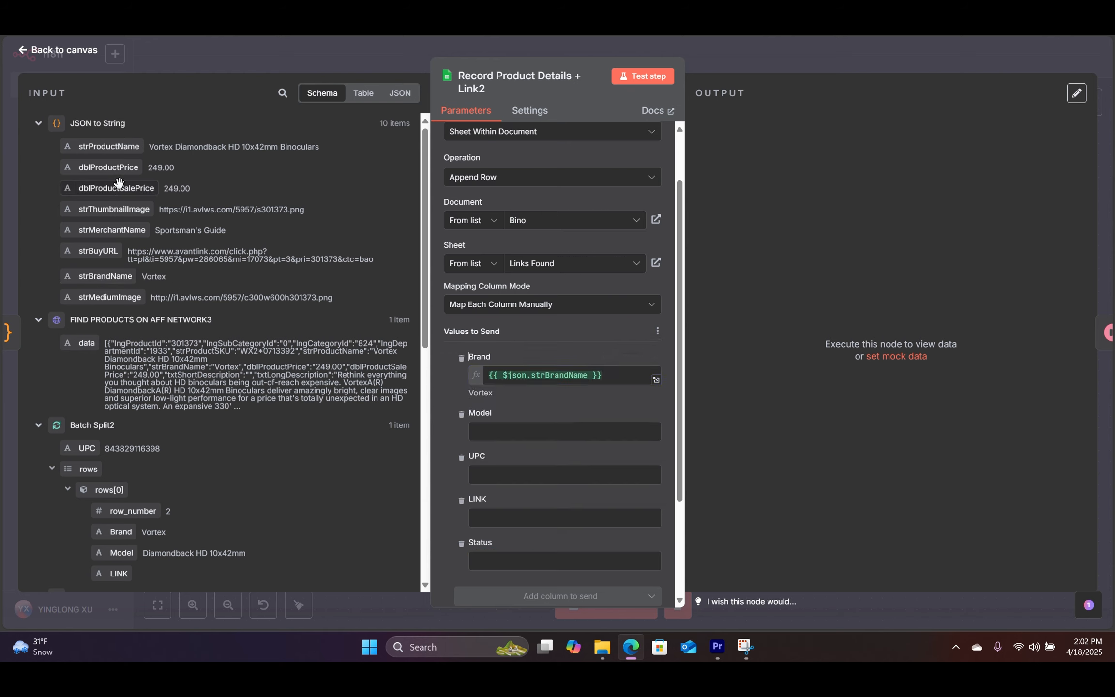
drag(117, 148, 510, 430)
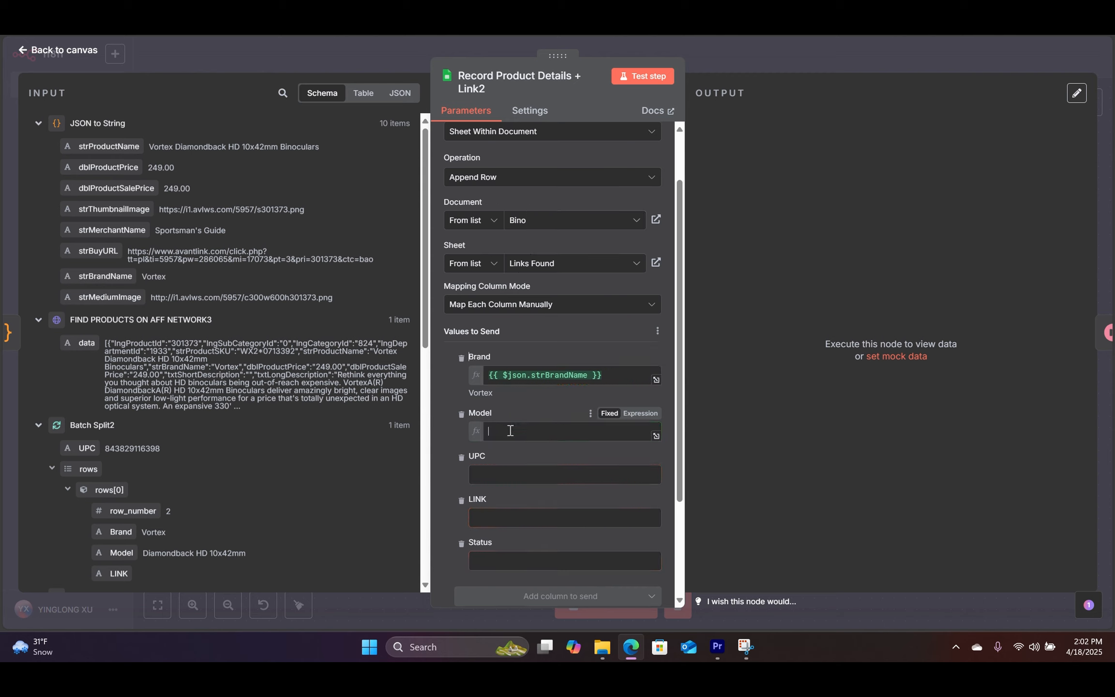
click(438, 384)
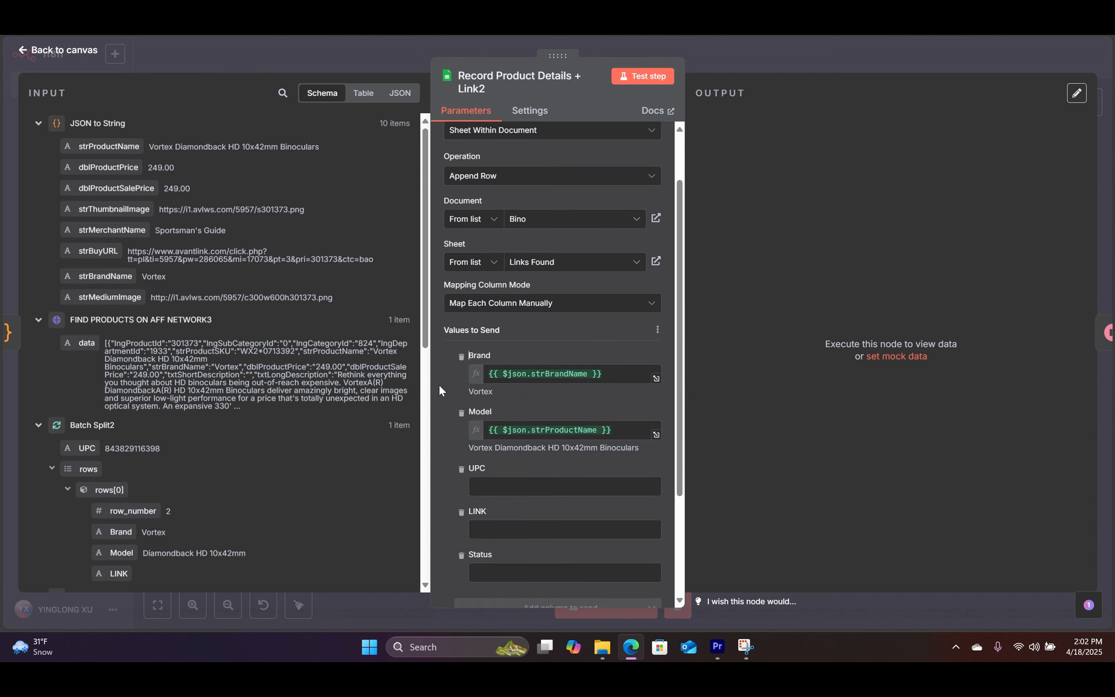
scroll(439, 387, down, 2)
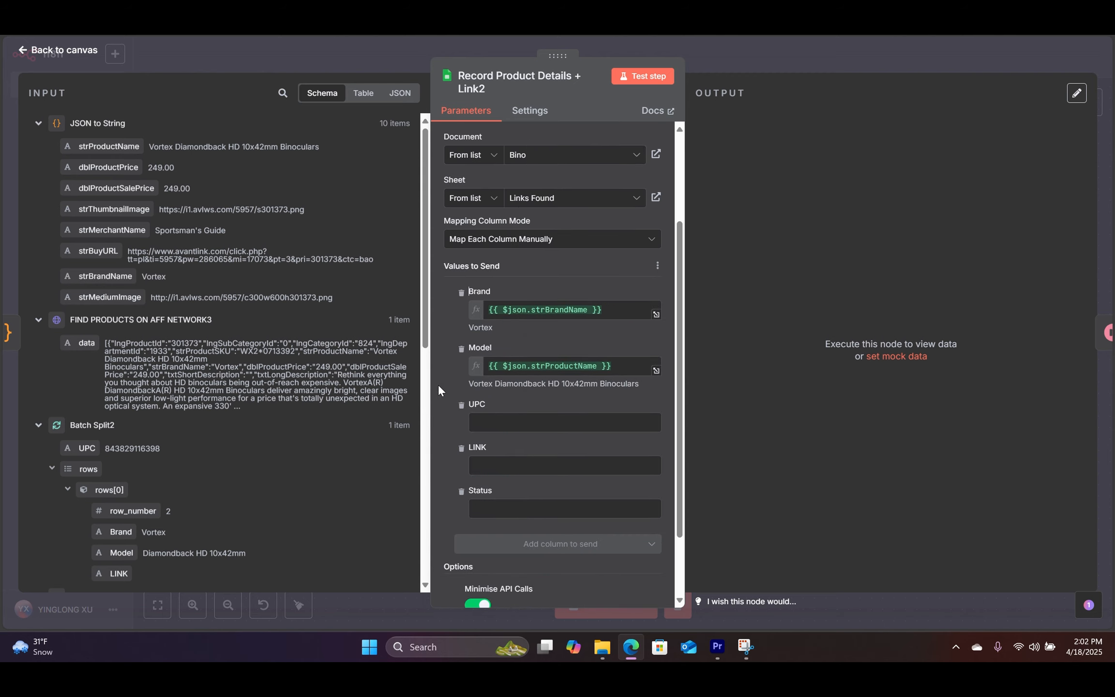
drag(84, 447, 487, 423)
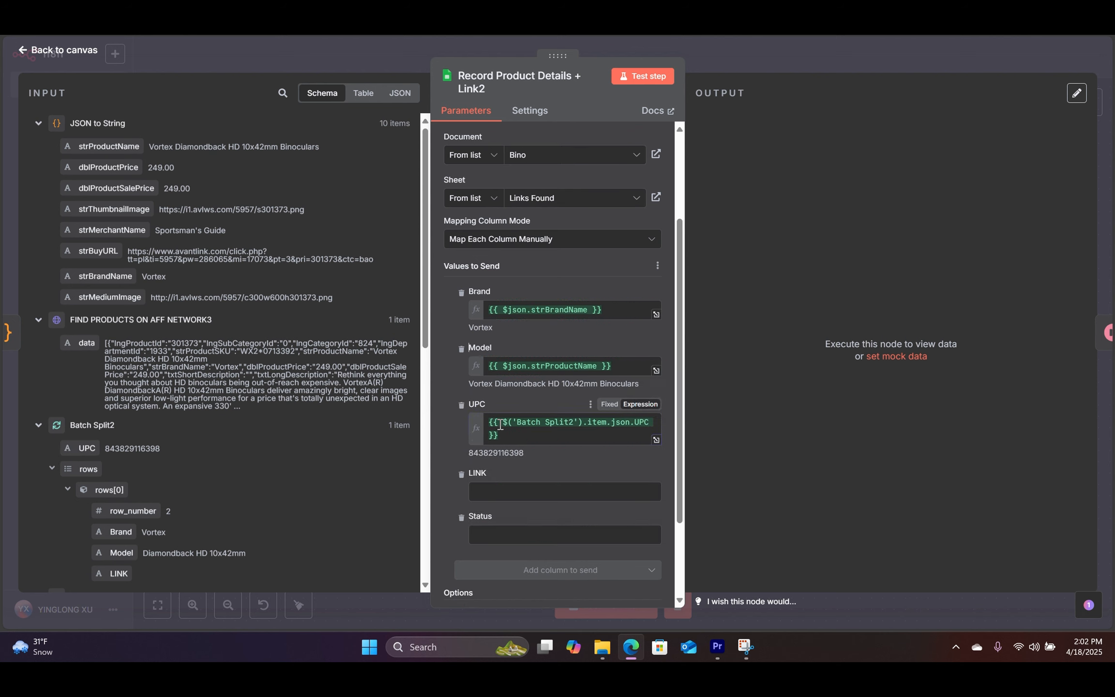
scroll(449, 374, down, 2)
drag(99, 251, 489, 428)
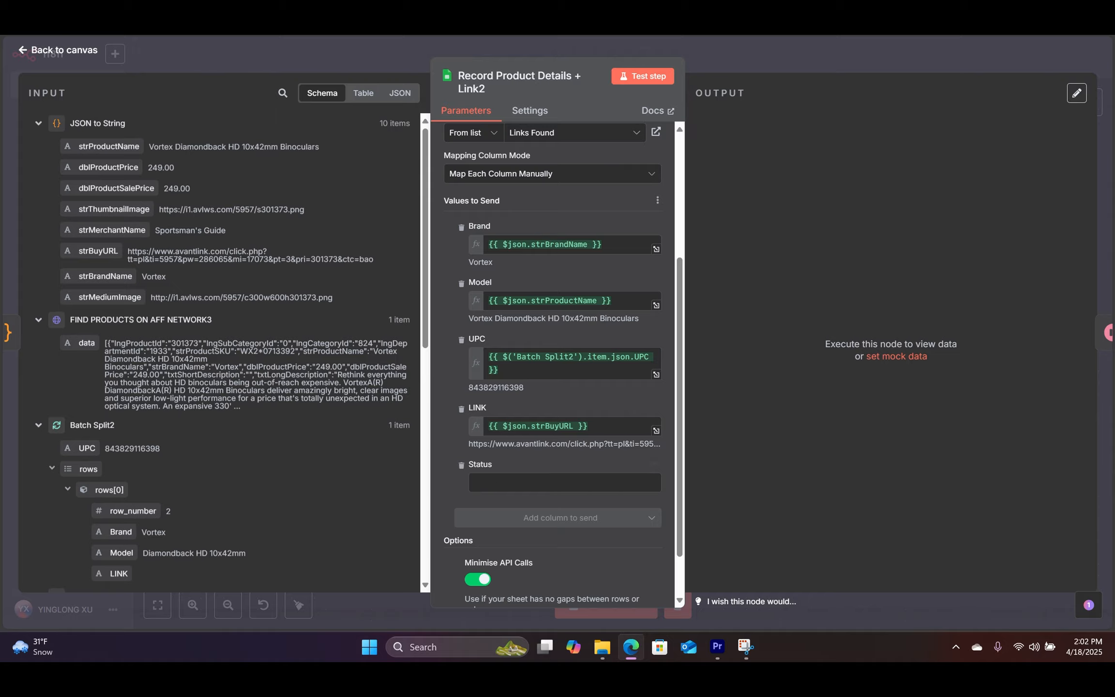
Step: Compare against the Product1 and Links Found sheets in the Bino spreadsheet
click(564, 37)
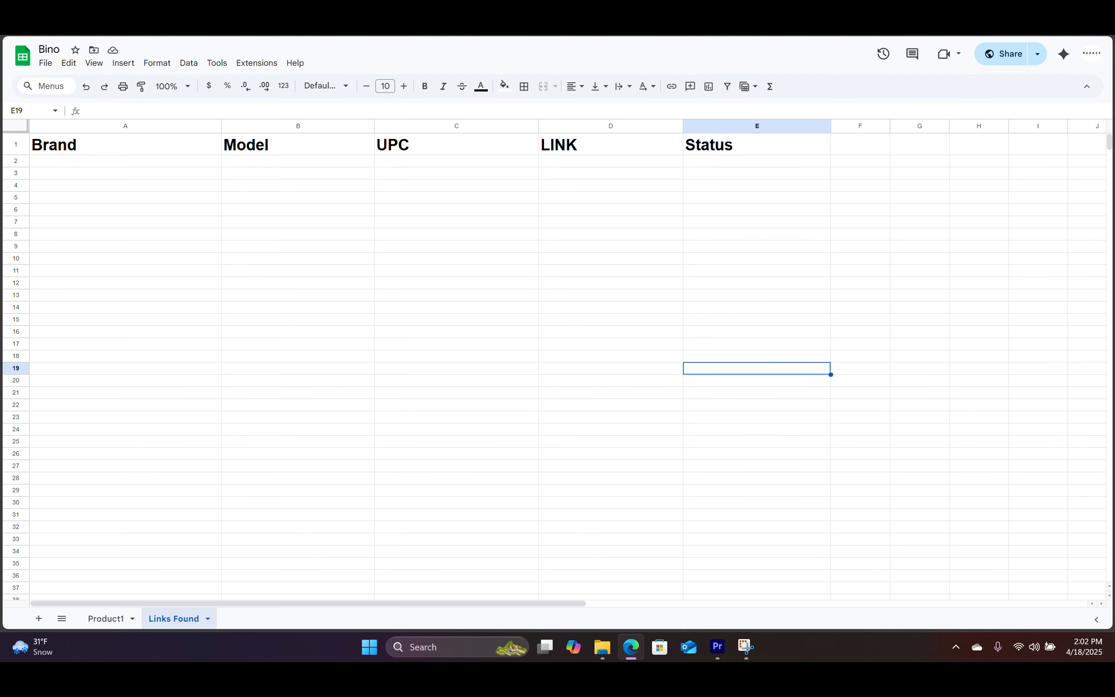
click(106, 618)
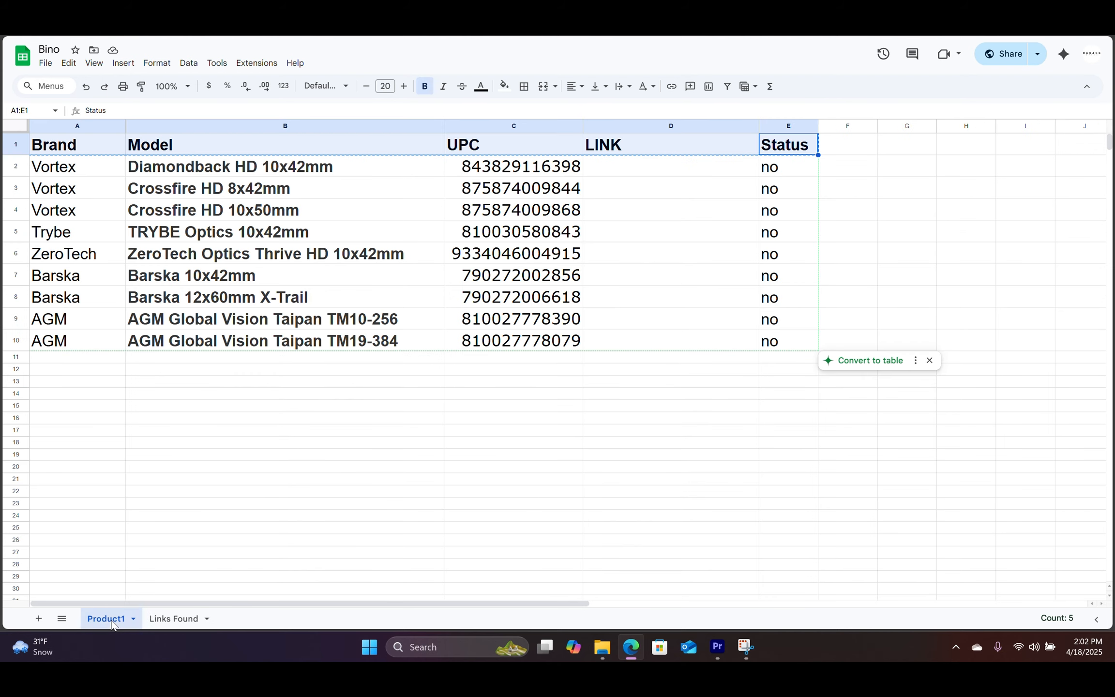
click(175, 619)
click(532, 36)
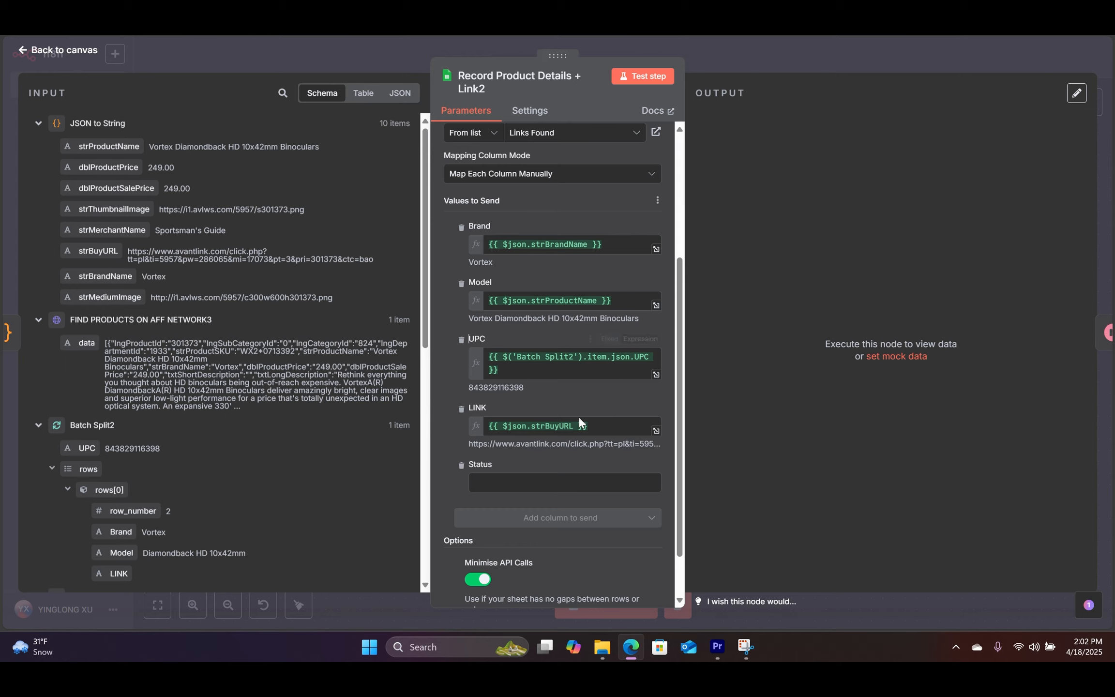
Step: Set Status to yes and run the step to append 10 Vortex product rows
click(510, 483)
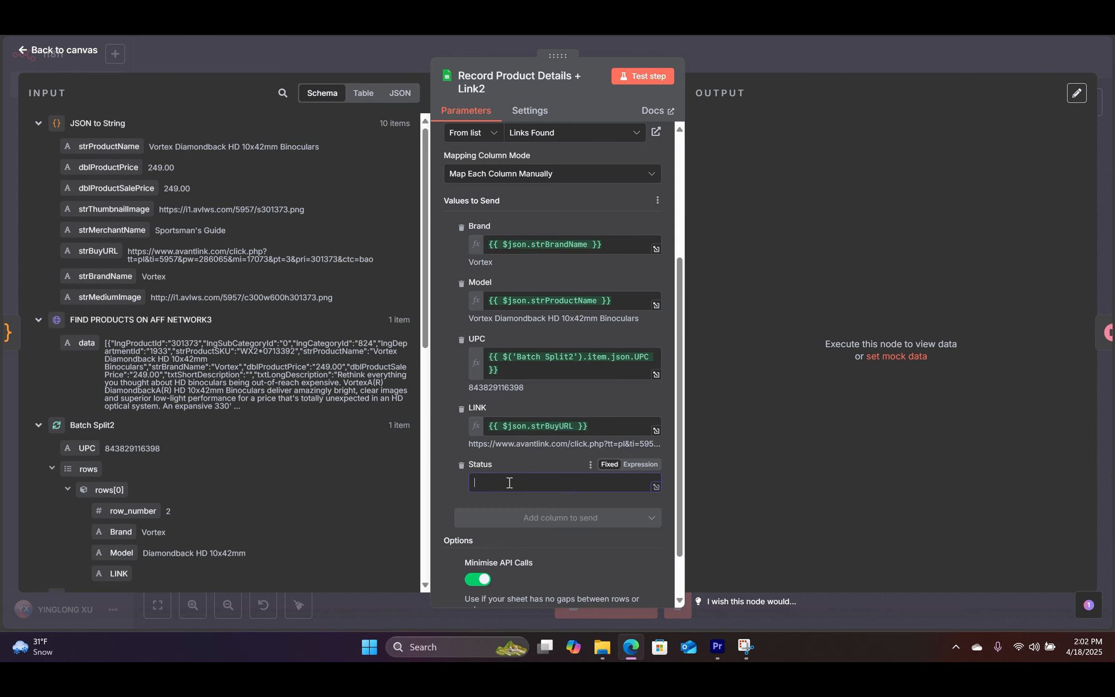
click(448, 437)
scroll(447, 436, down, 1)
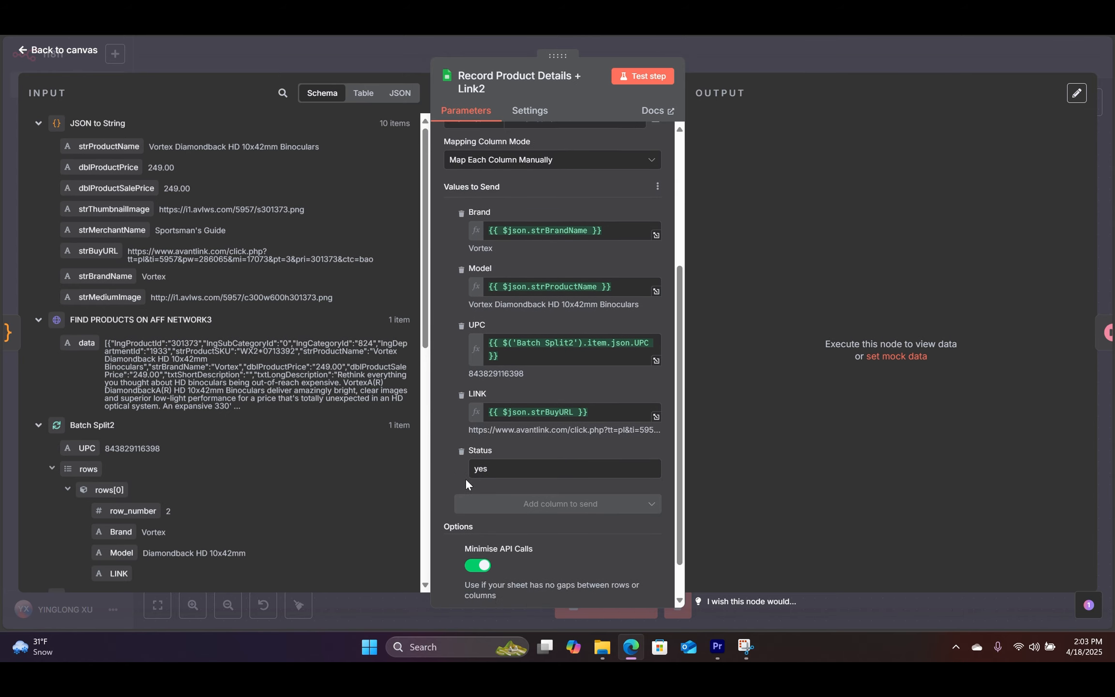
scroll(465, 478, up, 1)
scroll(482, 591, down, 3)
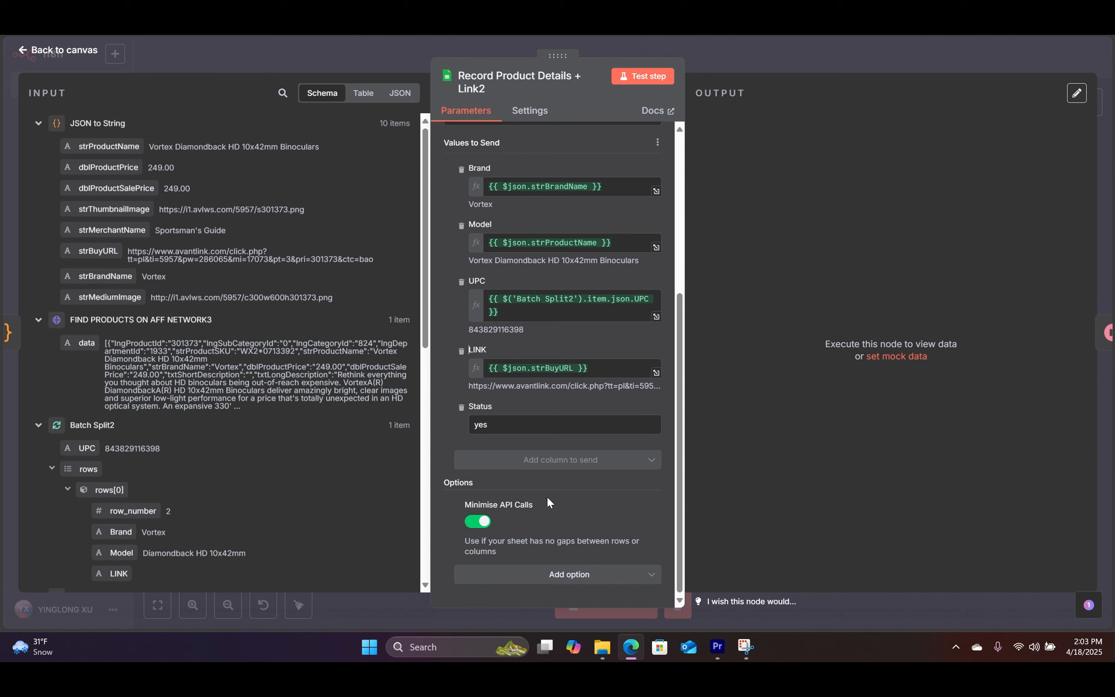
click(647, 80)
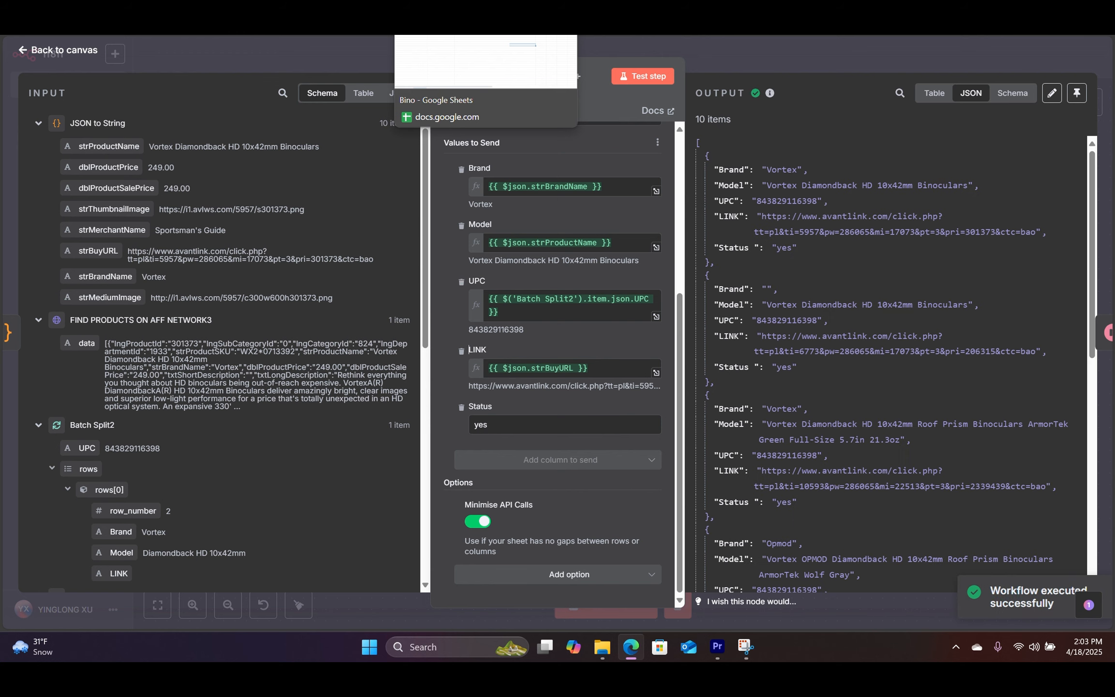
click(455, 19)
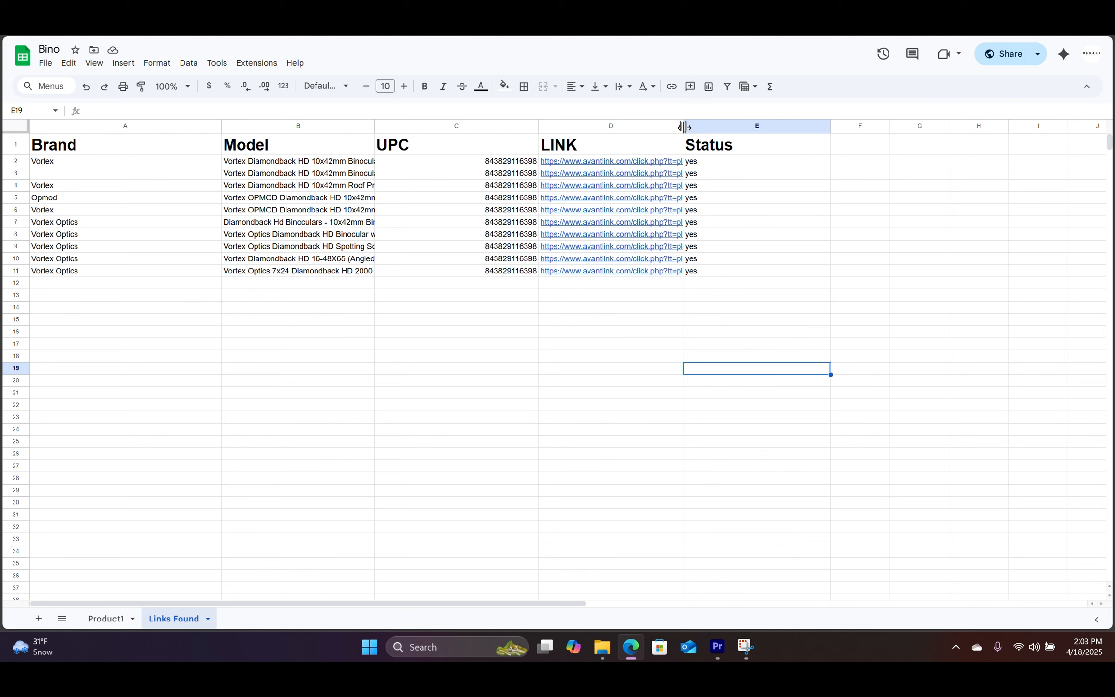
Step: Widen the LINK column to show full AvantLink URLs and narrow the UPC column
drag(683, 126, 821, 125)
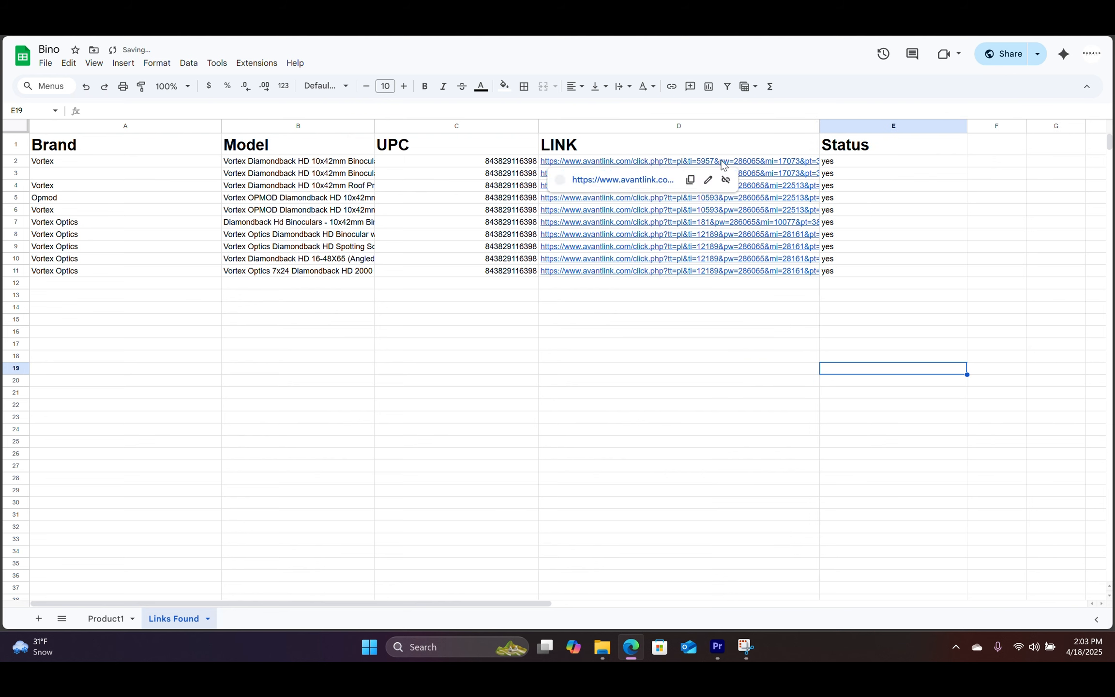
drag(537, 125, 477, 124)
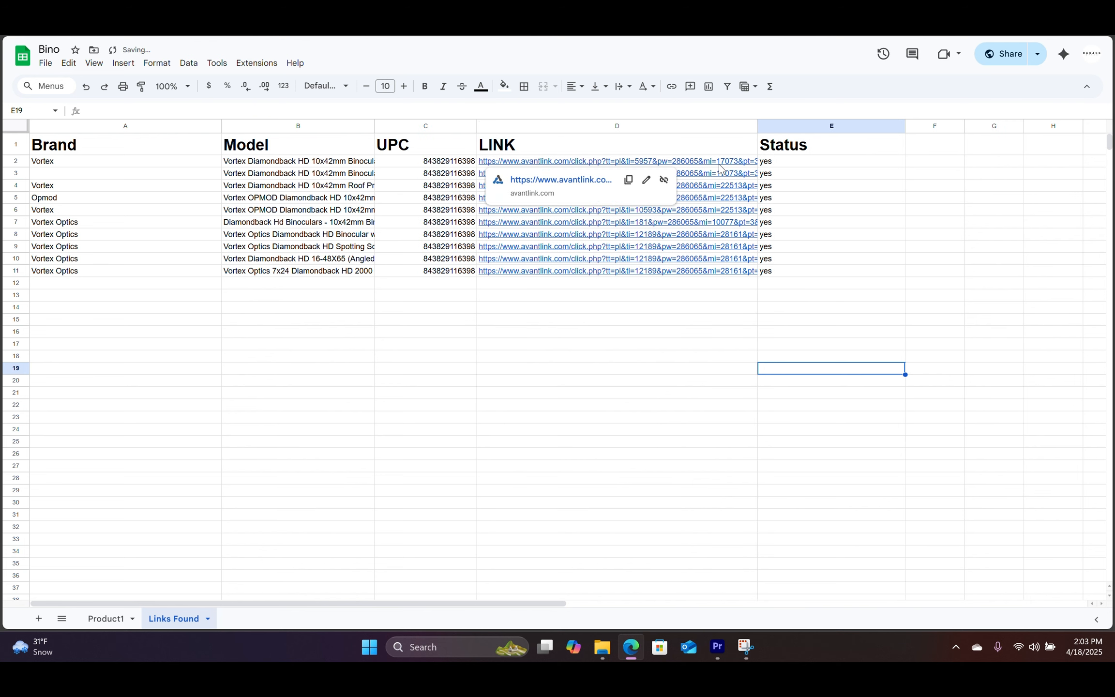
click(867, 211)
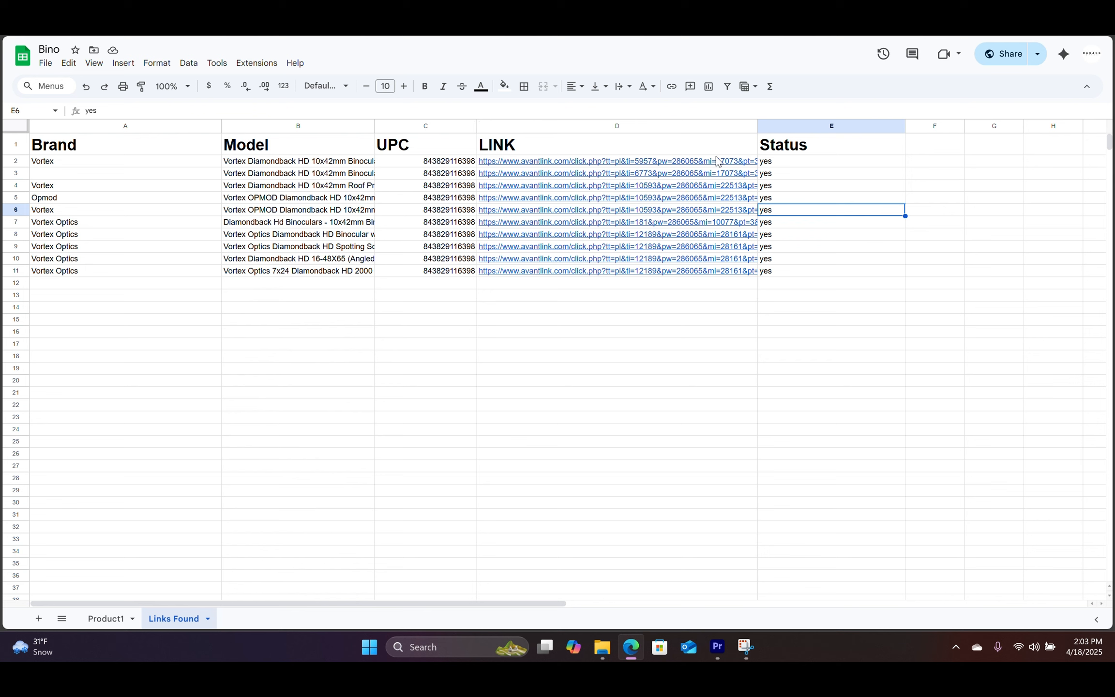
drag(757, 126, 790, 126)
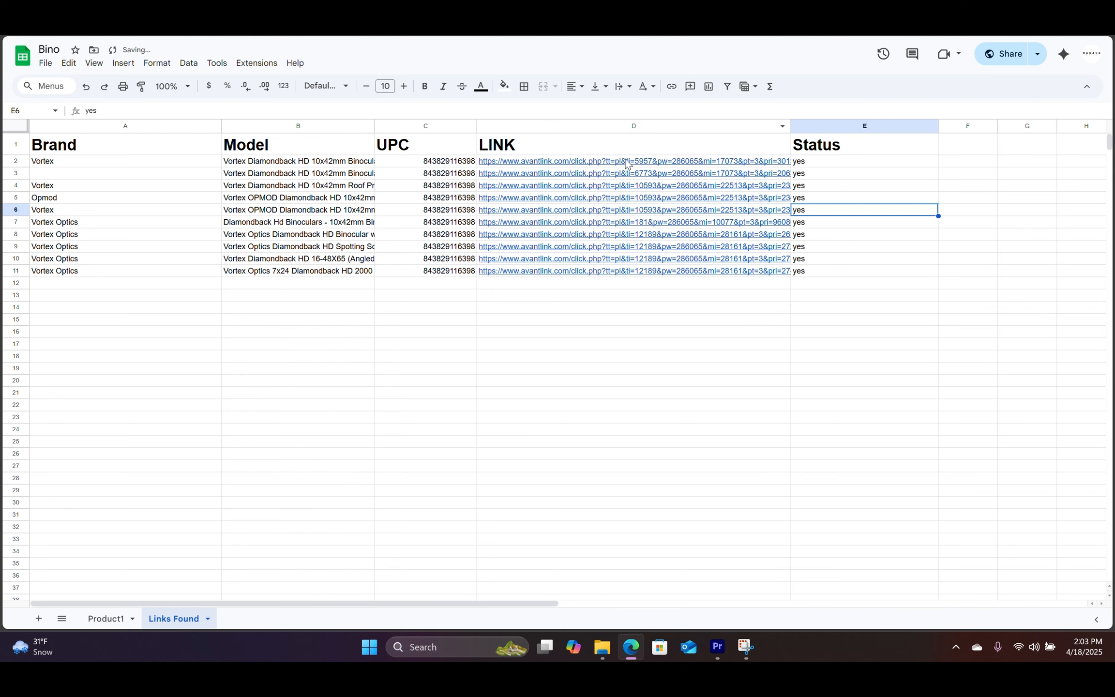
drag(626, 165, 633, 268)
click(611, 300)
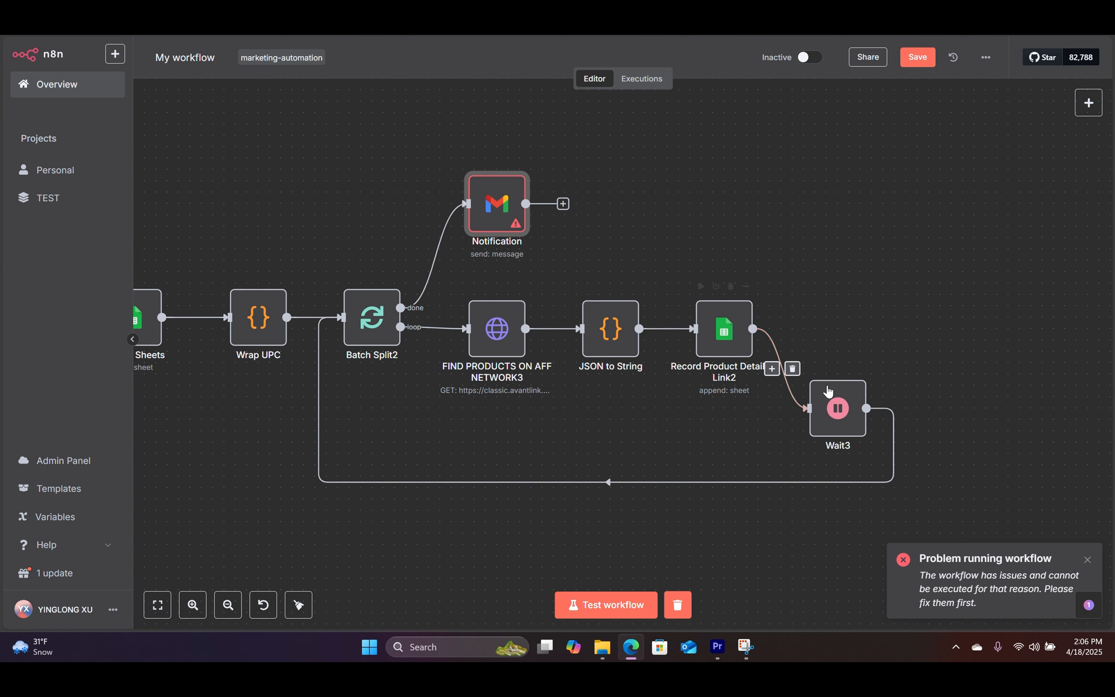
double_click(841, 409)
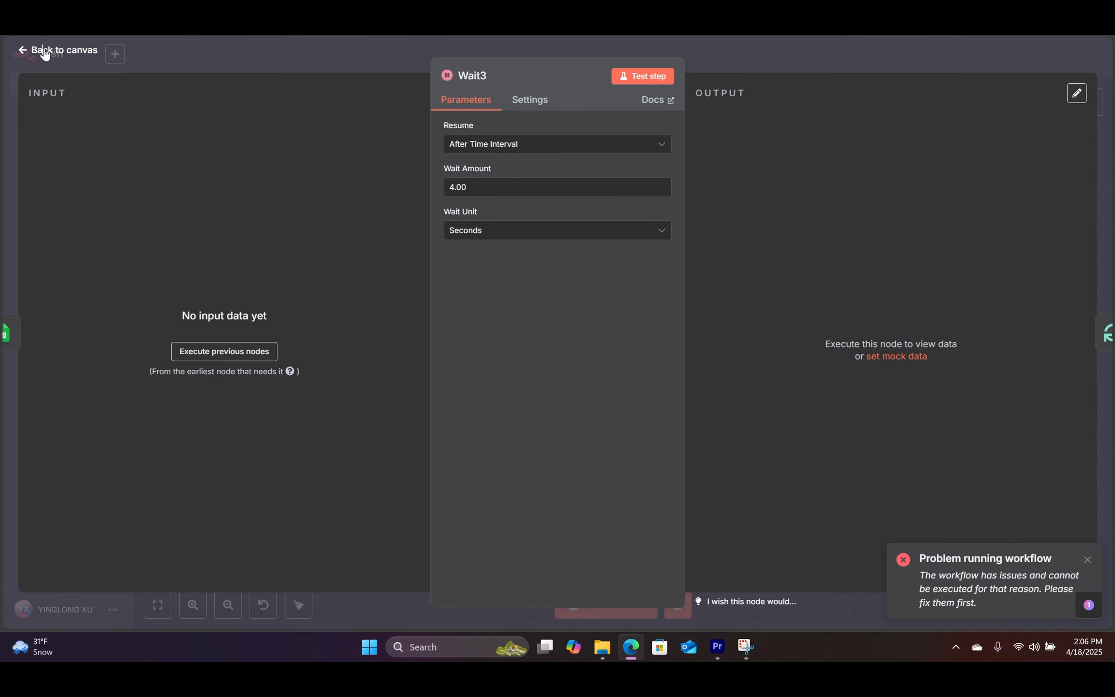
click(45, 54)
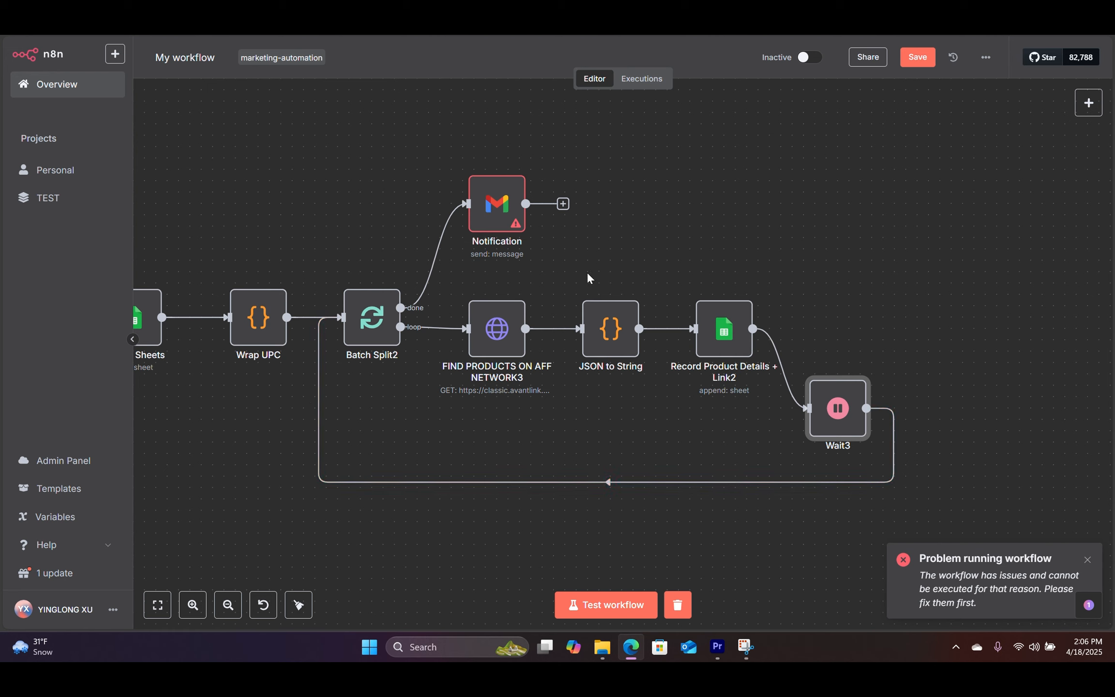
scroll(595, 276, left, 3)
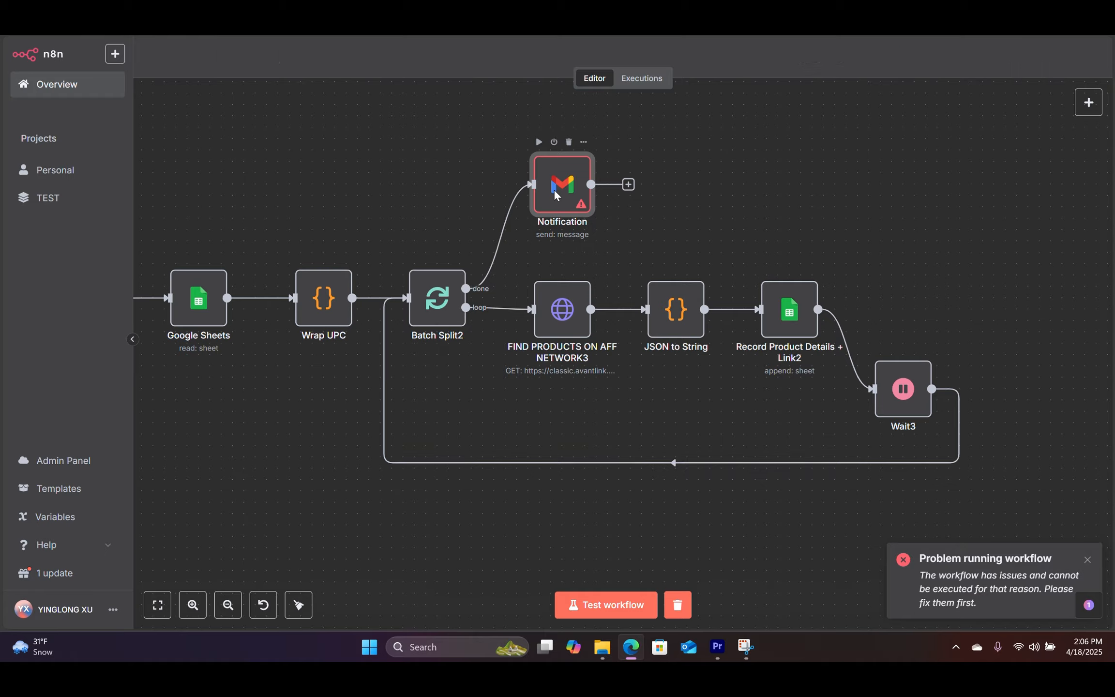
Step: Open the Notification node and re-enter the recipient address in the To field
double_click(555, 190)
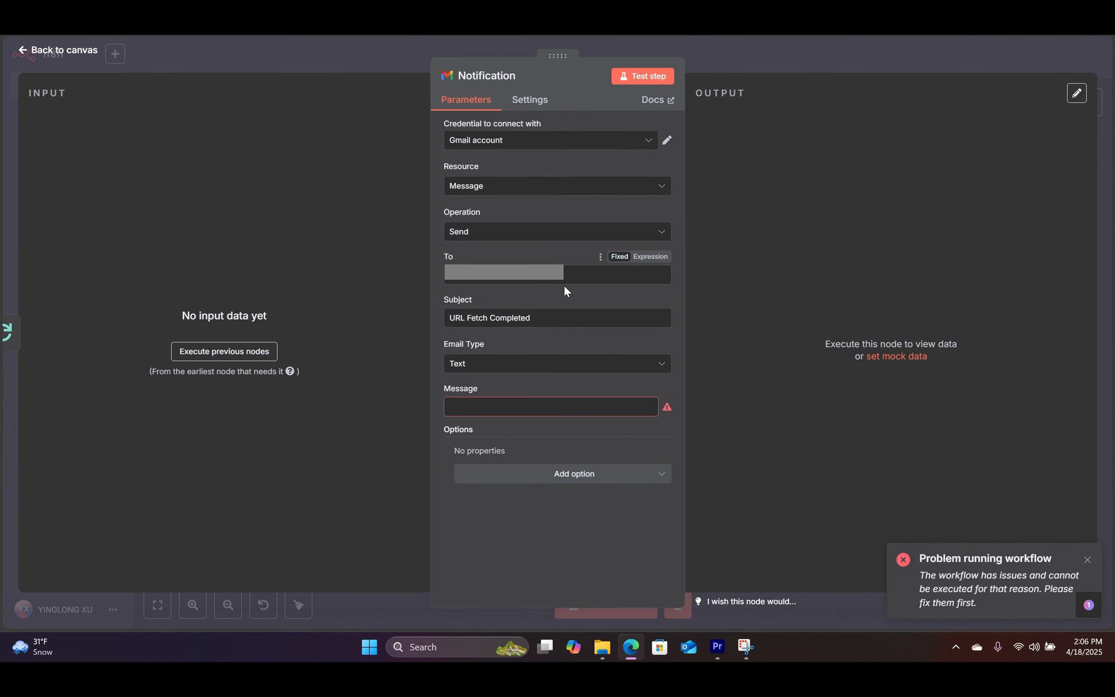
drag(553, 276, 424, 268)
key(BackSpace)
key(ctrl+v)
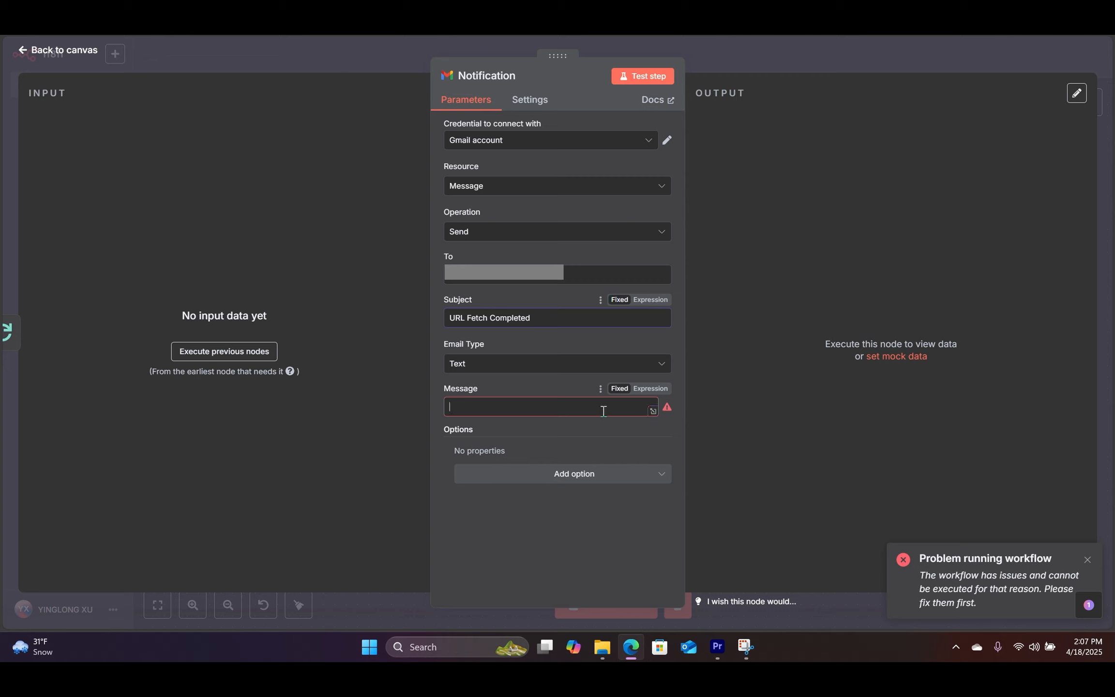
Step: Write the message saying URLs have been found, followed by the Bino spreadsheet link
text(H)
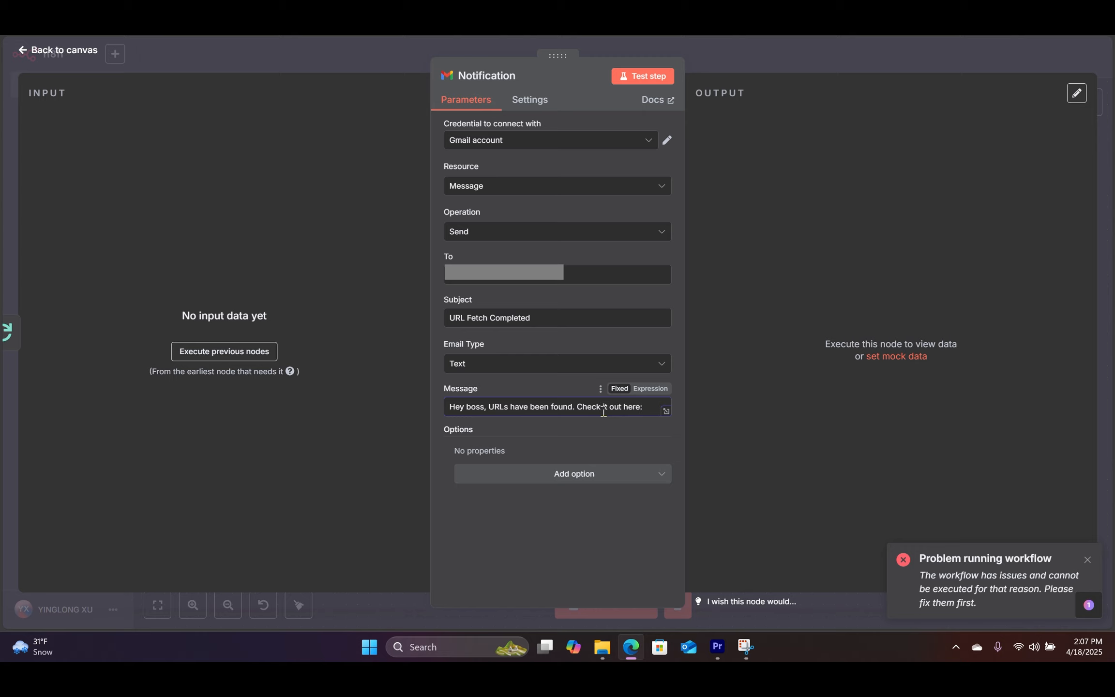
click(665, 413)
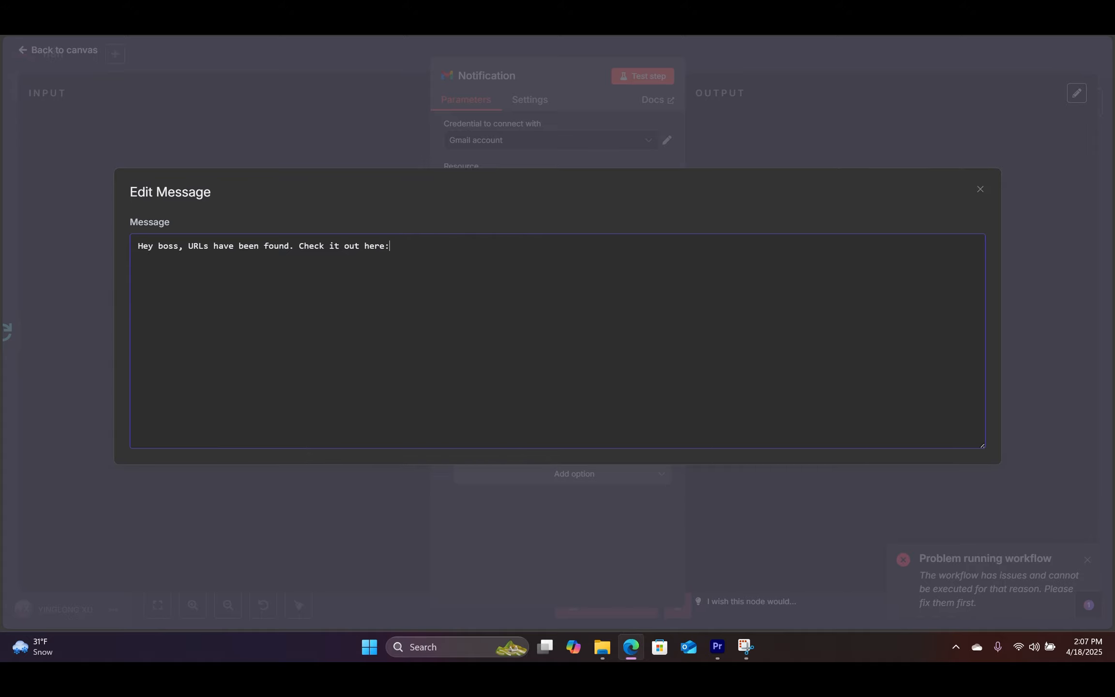
click(435, 36)
key(ctrl+shift+Tab)
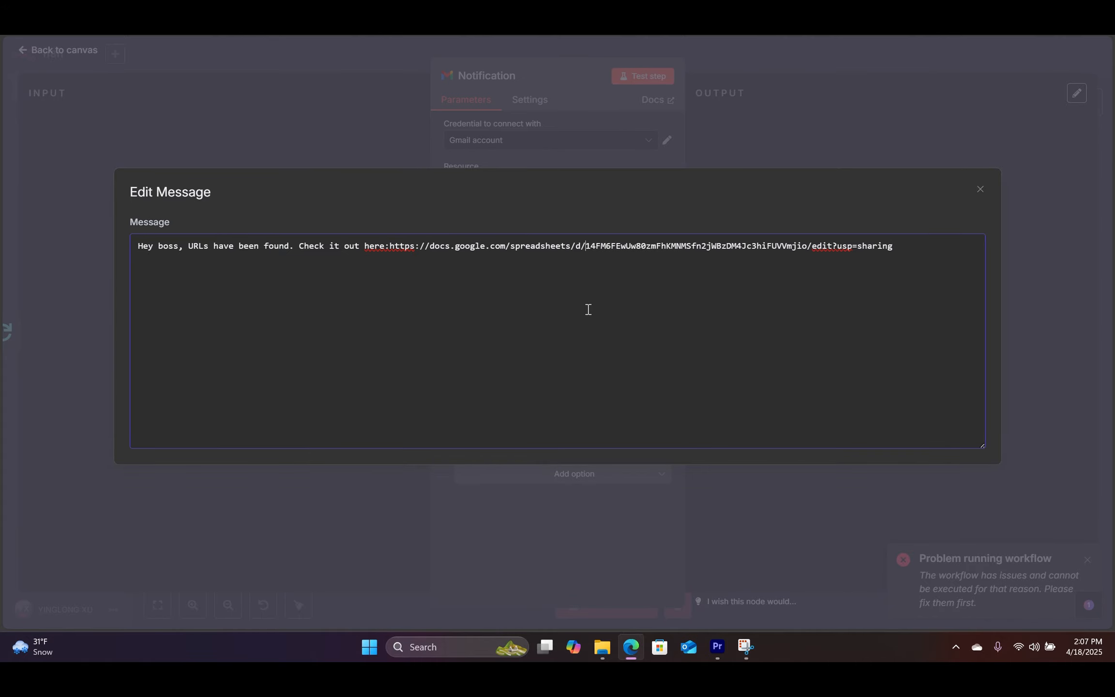
click(909, 131)
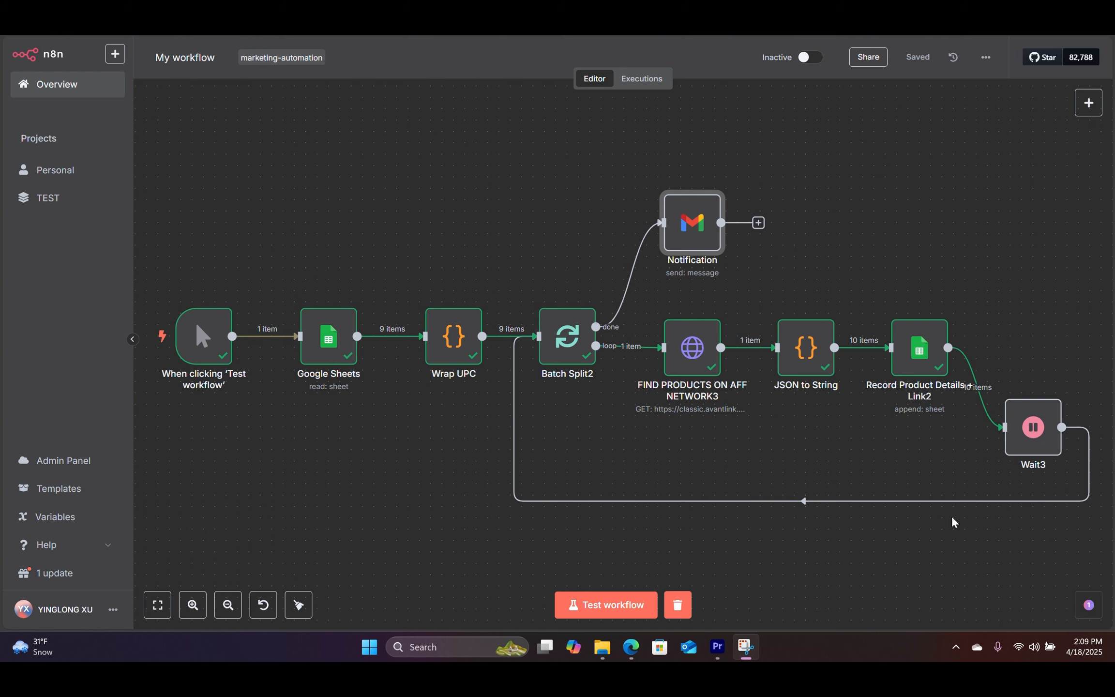
Step: Start a full workflow test run and bring up the Links Found sheet
scroll(513, 239, left, 3)
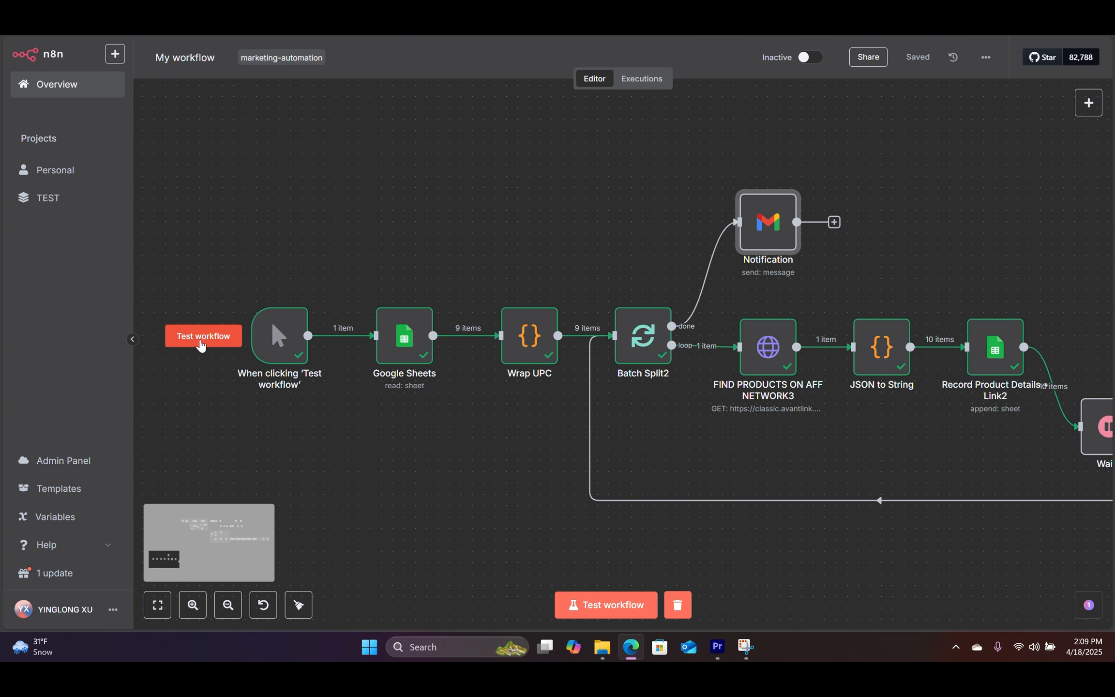
click(201, 345)
drag(647, 210, 548, 212)
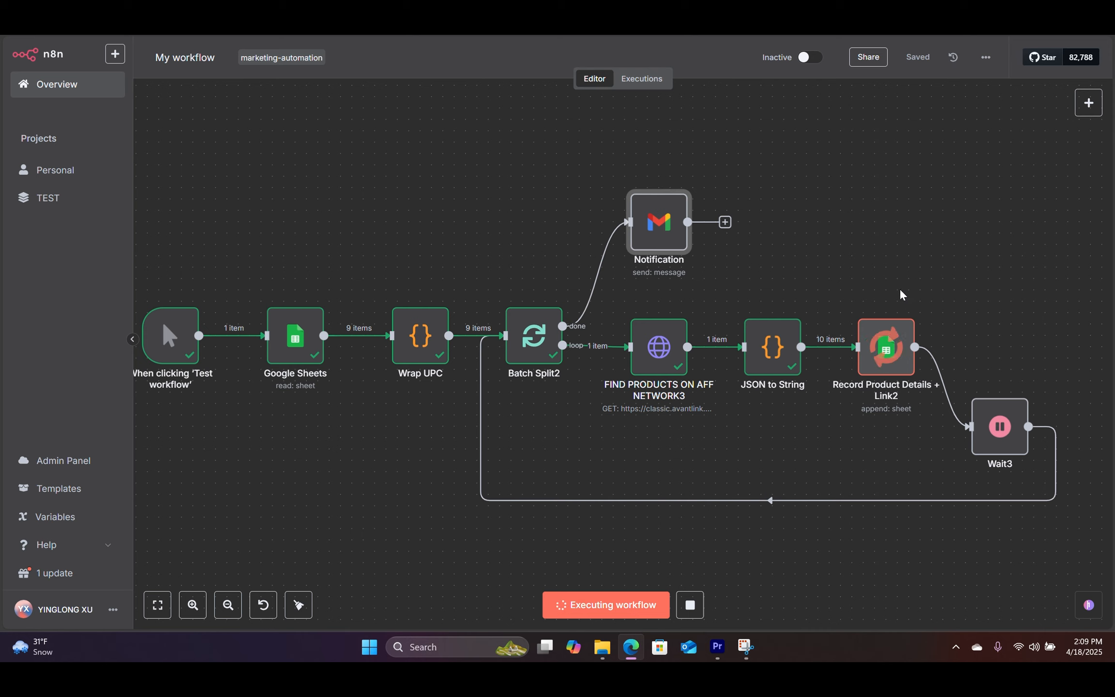
key(ctrl+Tab)
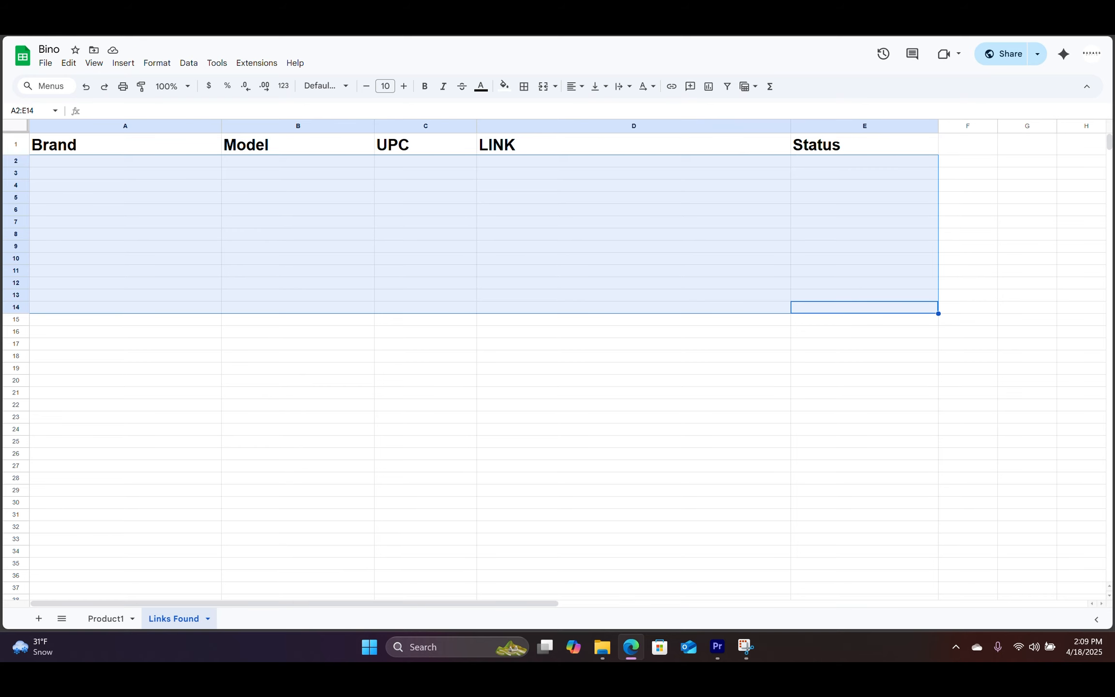
Step: Check the 30 new Links Found rows for Diamondback 10x42 and Crossfire 8x42 and 10x50 against Product1
click(1001, 345)
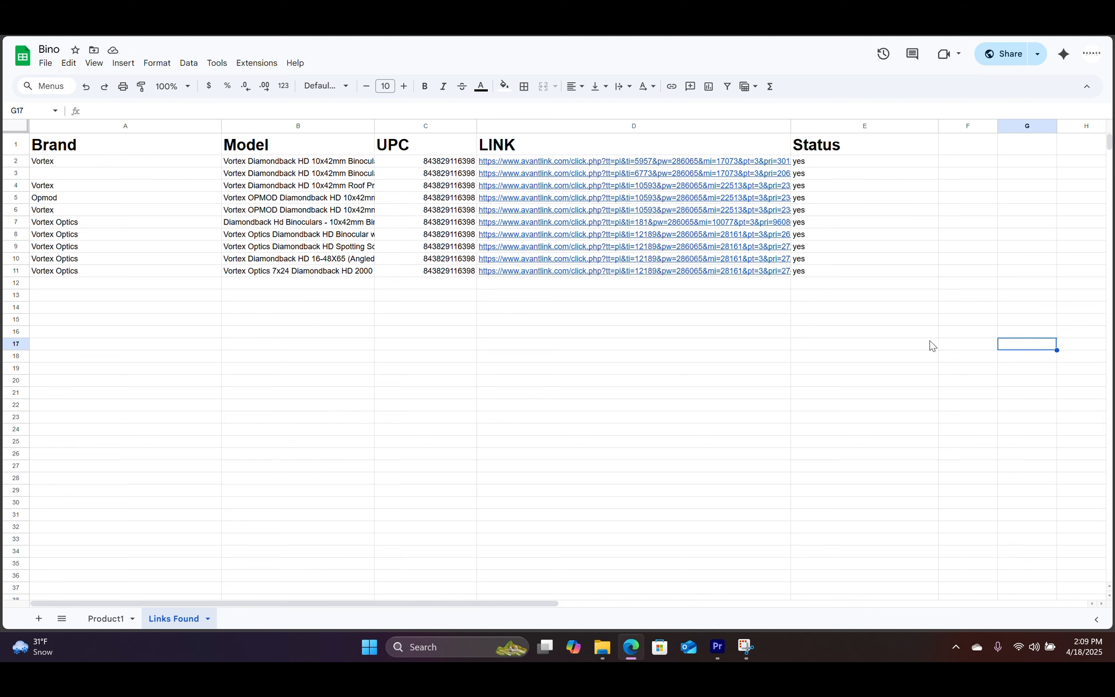
click(101, 620)
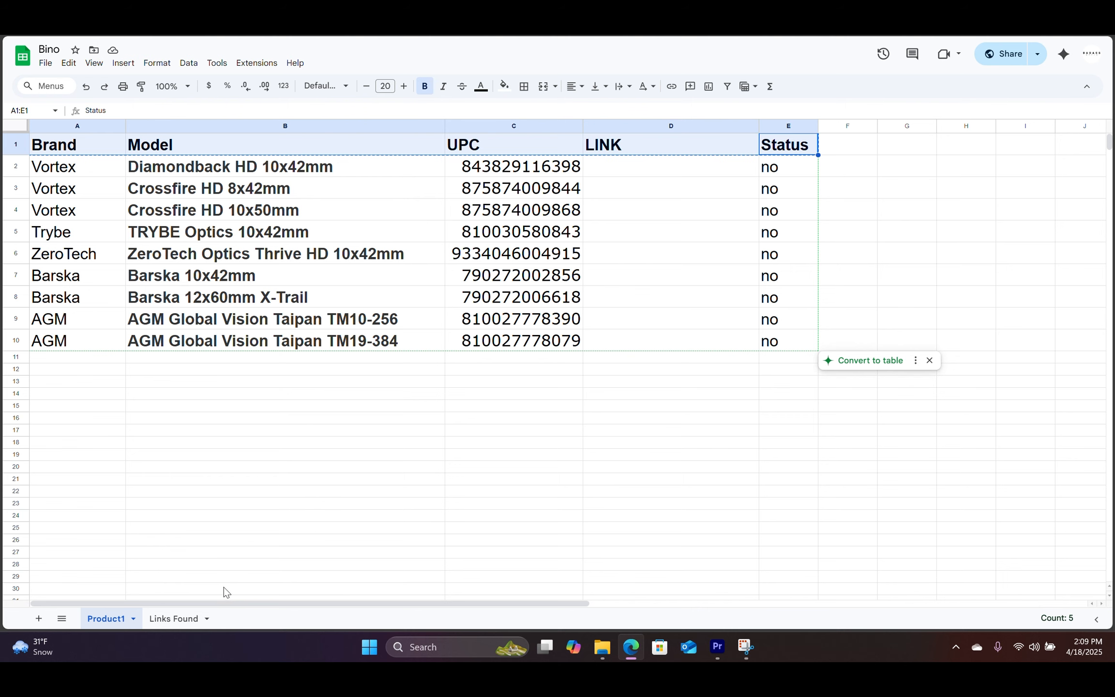
click(175, 619)
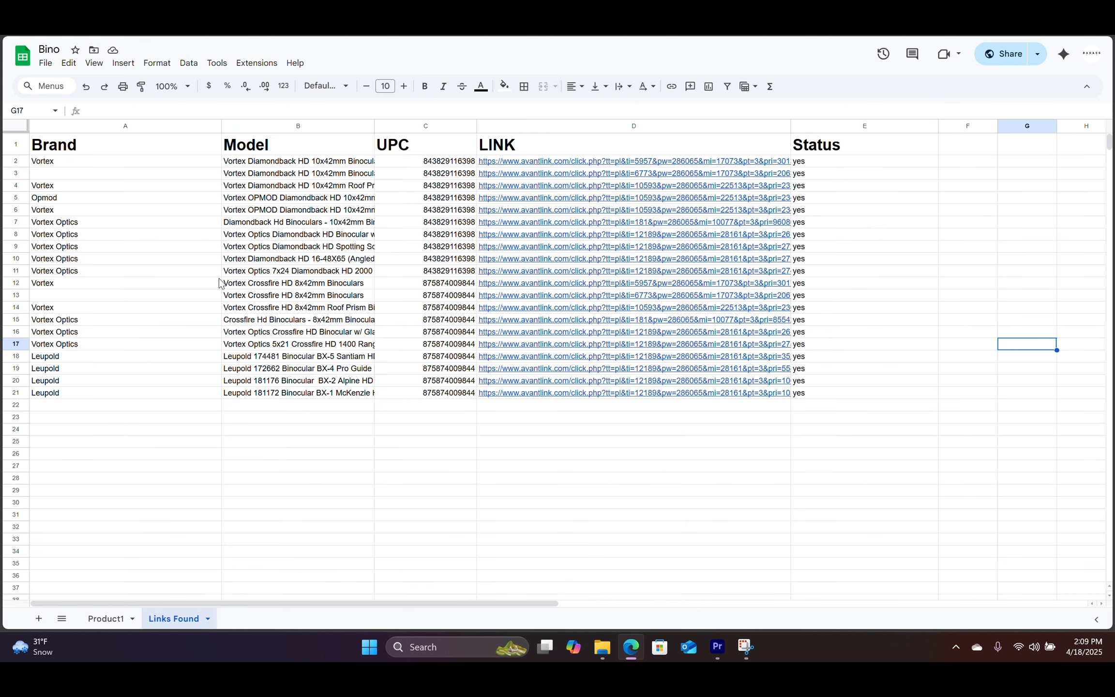
scroll(373, 429, down, 2)
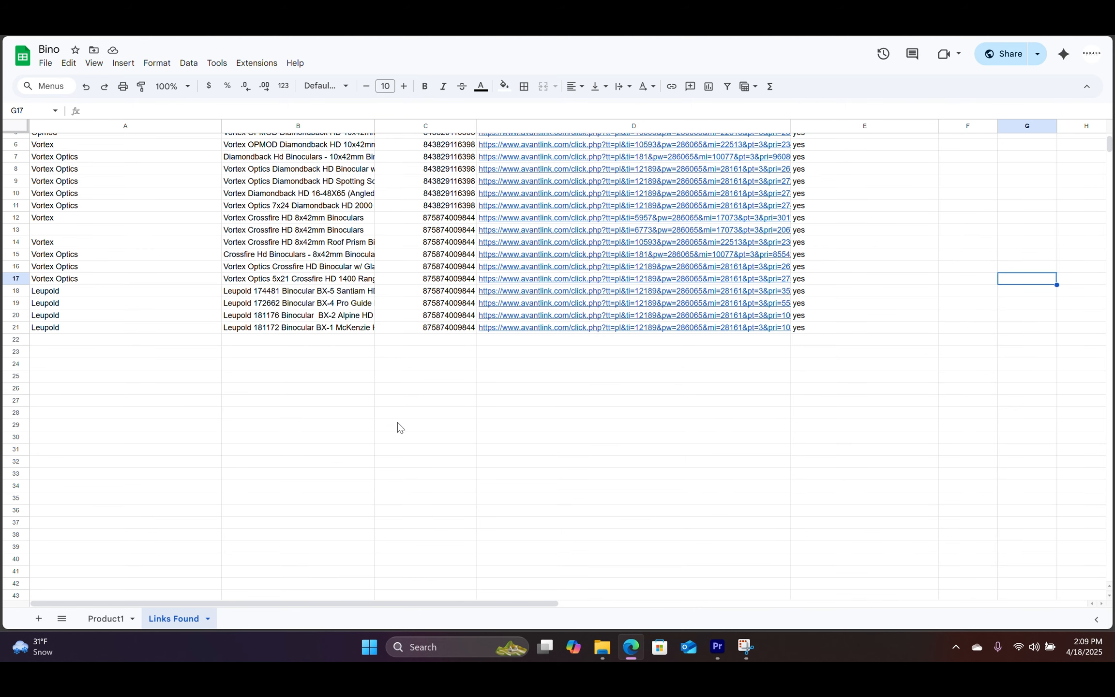
scroll(638, 348, up, 2)
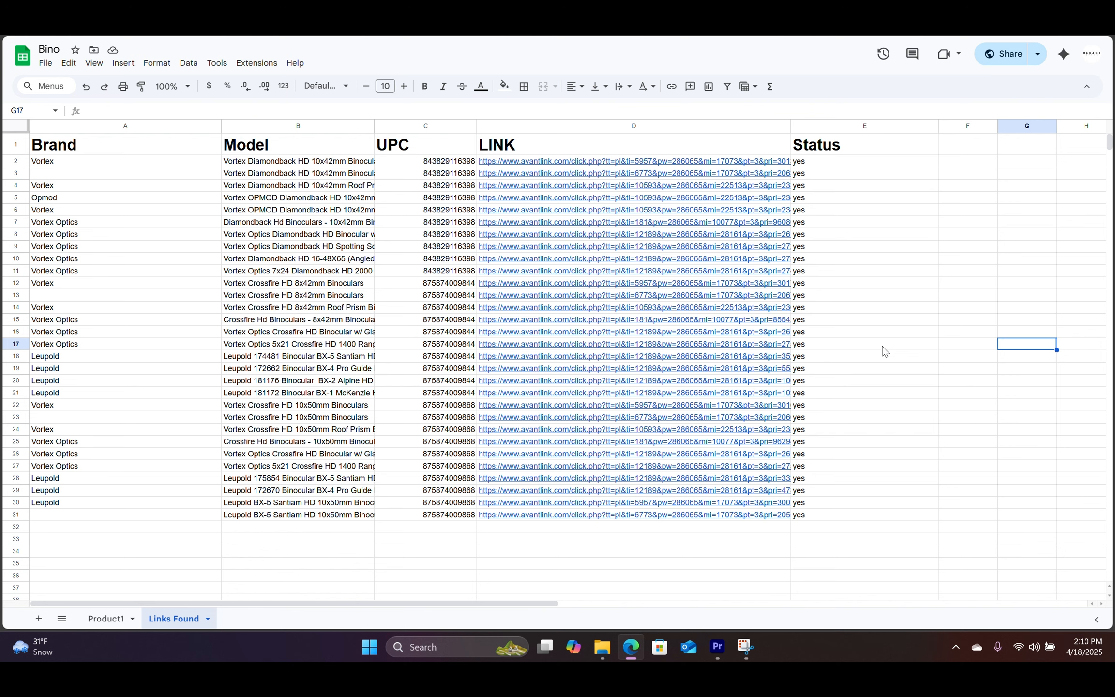
Step: Follow the AvantLink links in cells D5 and D10 and check their store pages
click(571, 198)
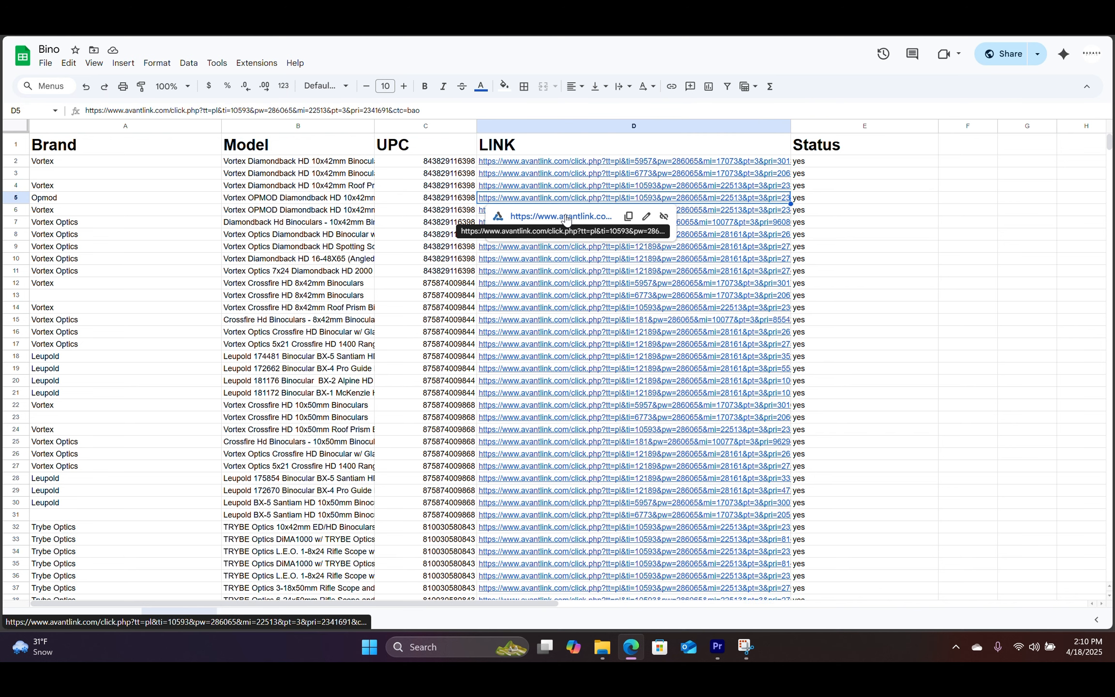
click(564, 218)
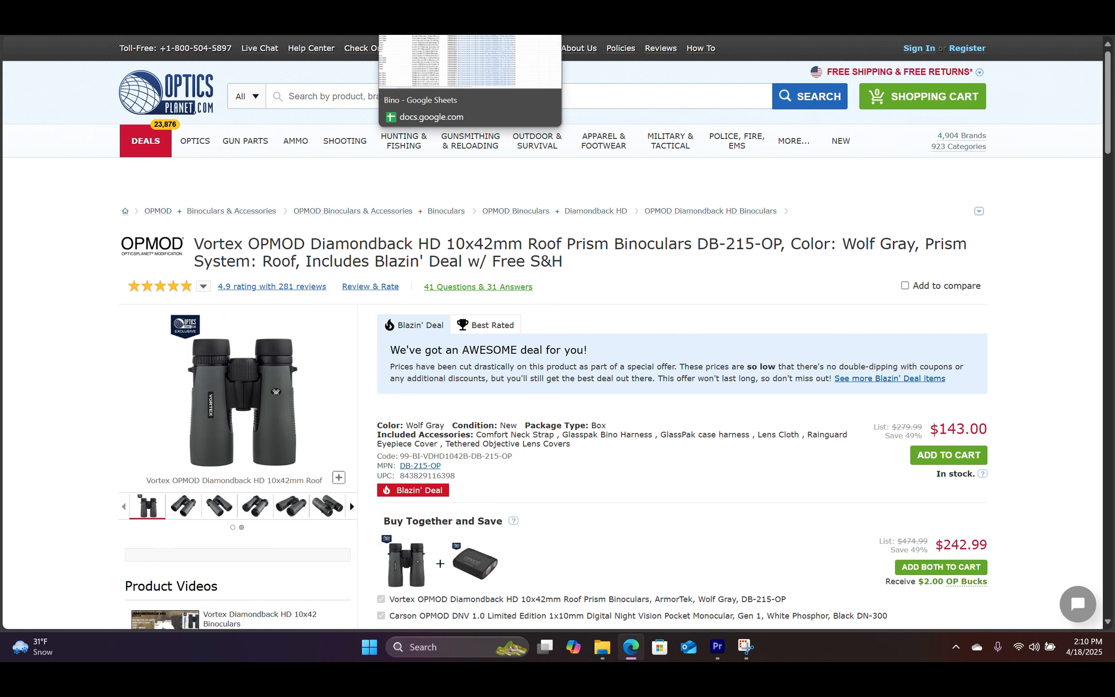
click(486, 36)
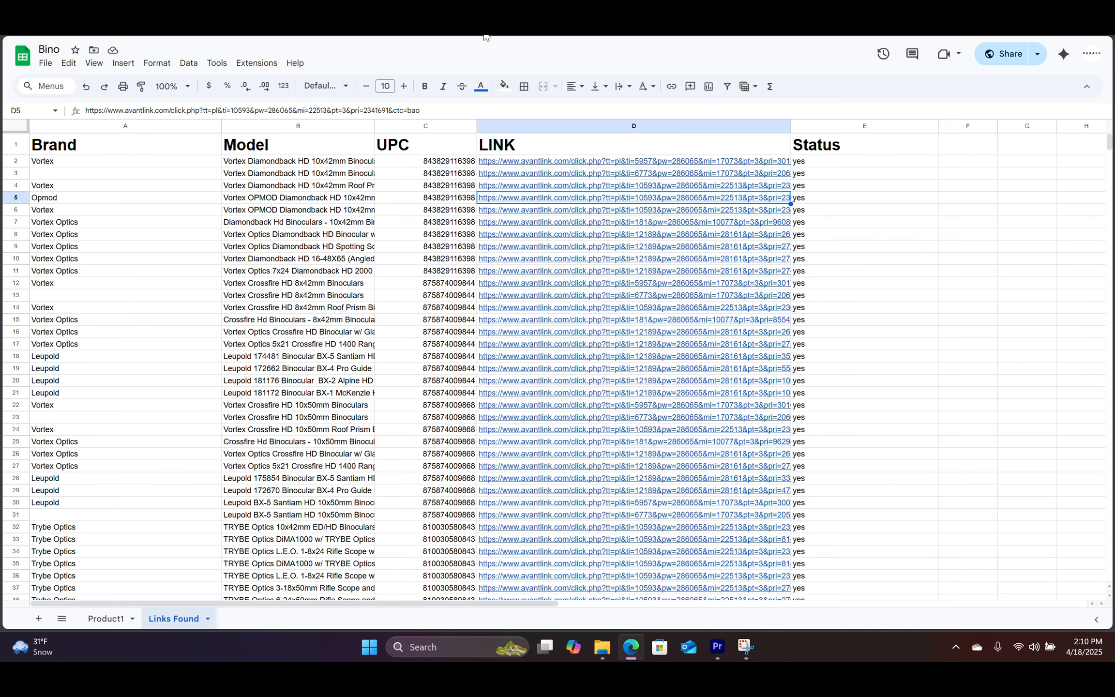
click(582, 265)
shift+click(570, 285)
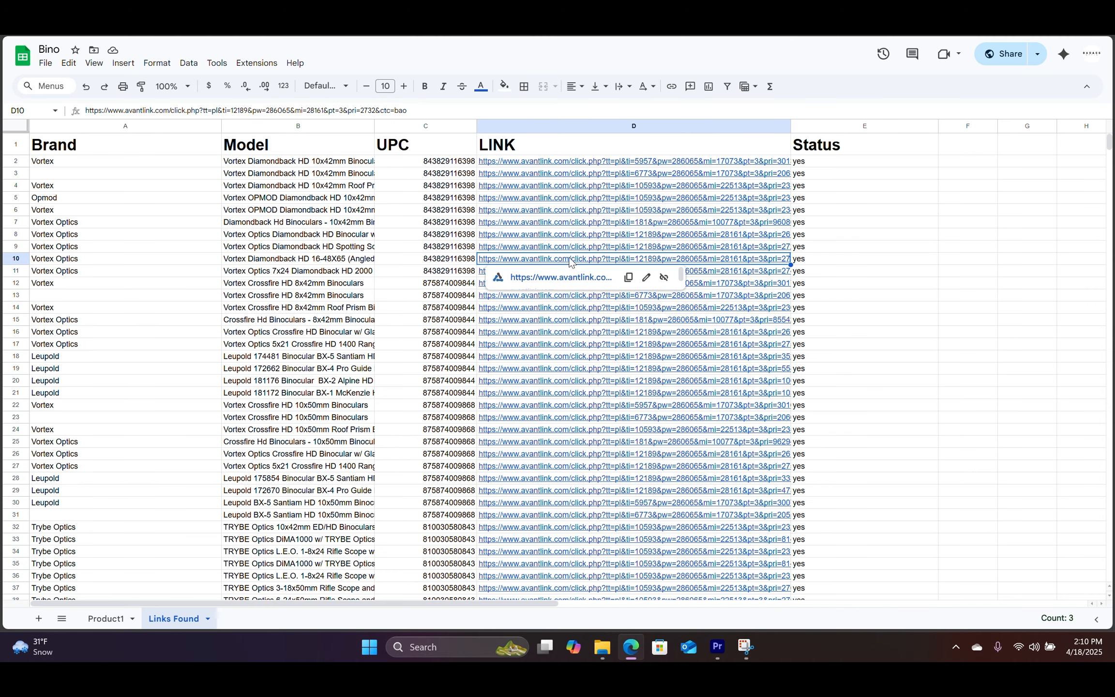
click(559, 301)
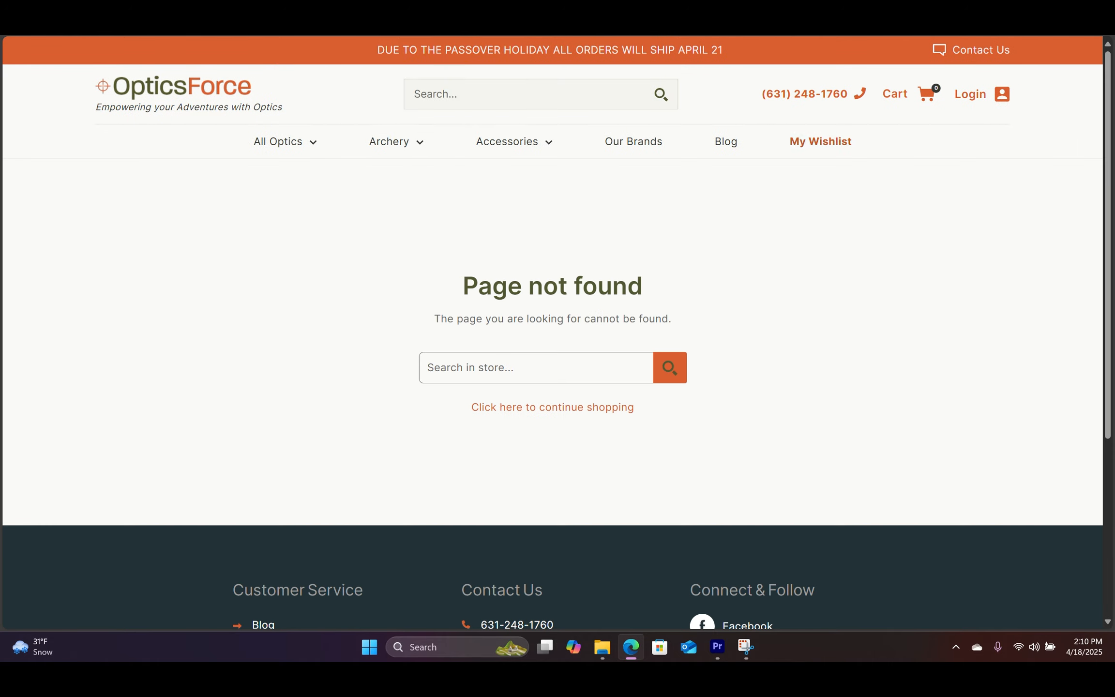
click(486, 36)
Step: Follow the product links in cells D15 and D19 to their binocular store pages
click(582, 319)
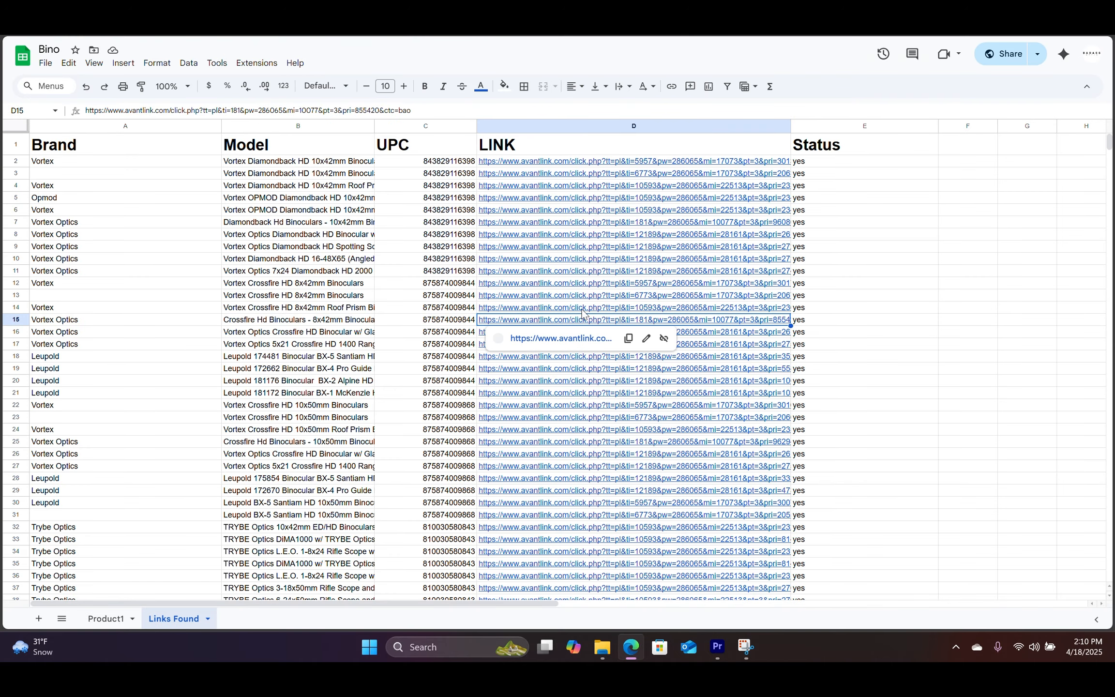
click(576, 337)
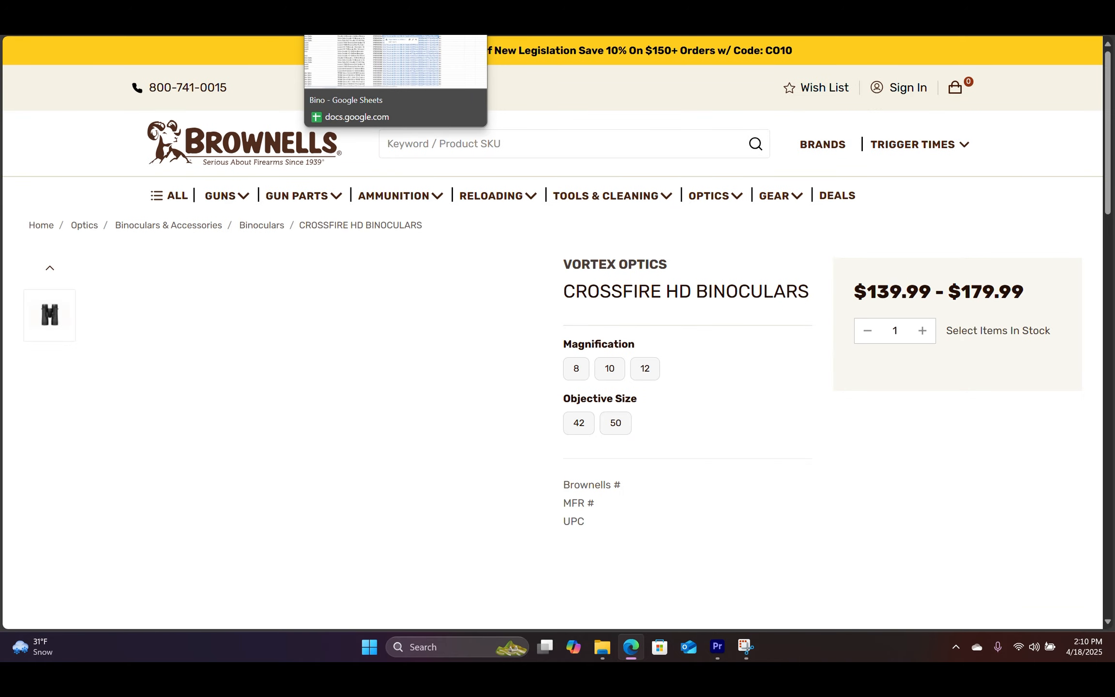
click(361, 36)
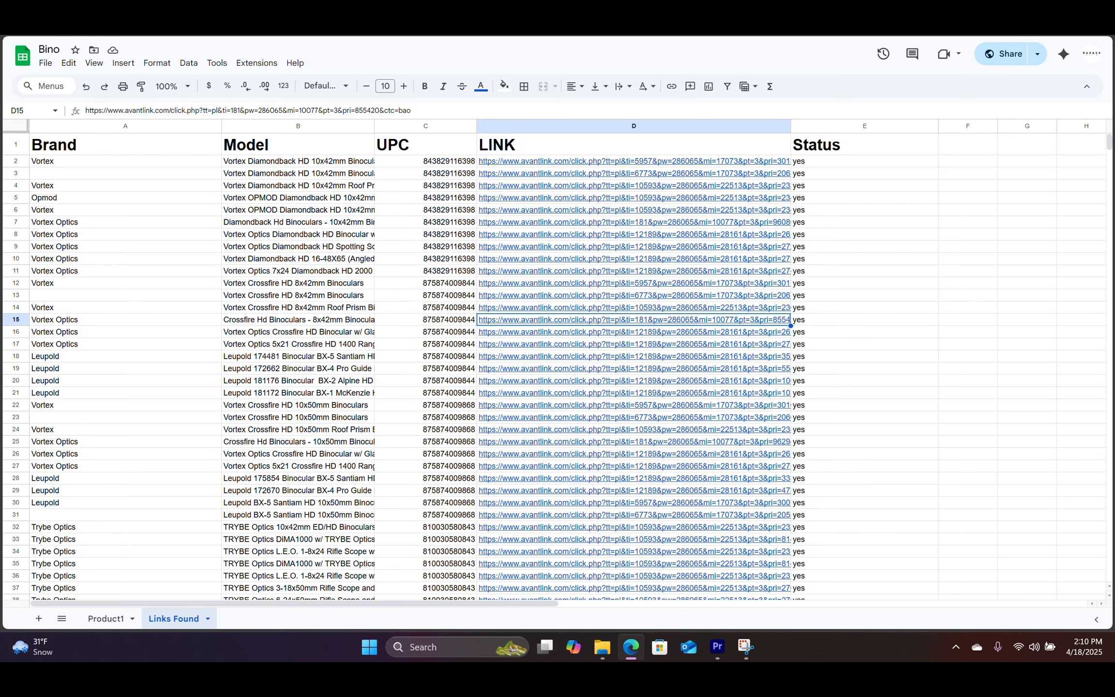
click(535, 370)
click(538, 386)
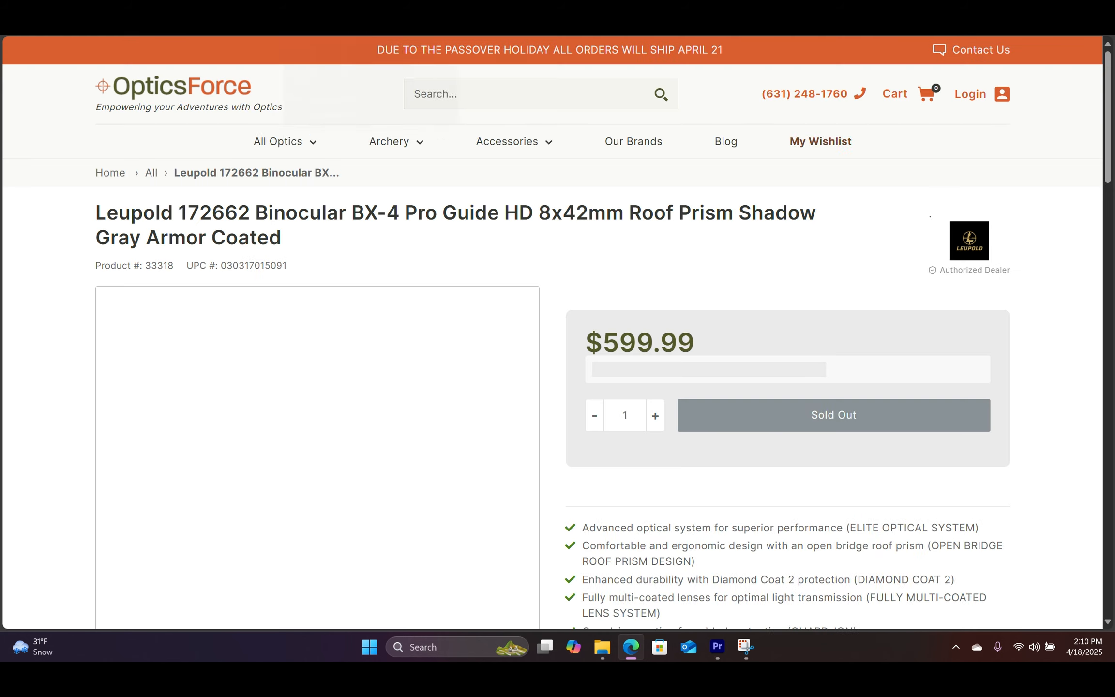
click(361, 36)
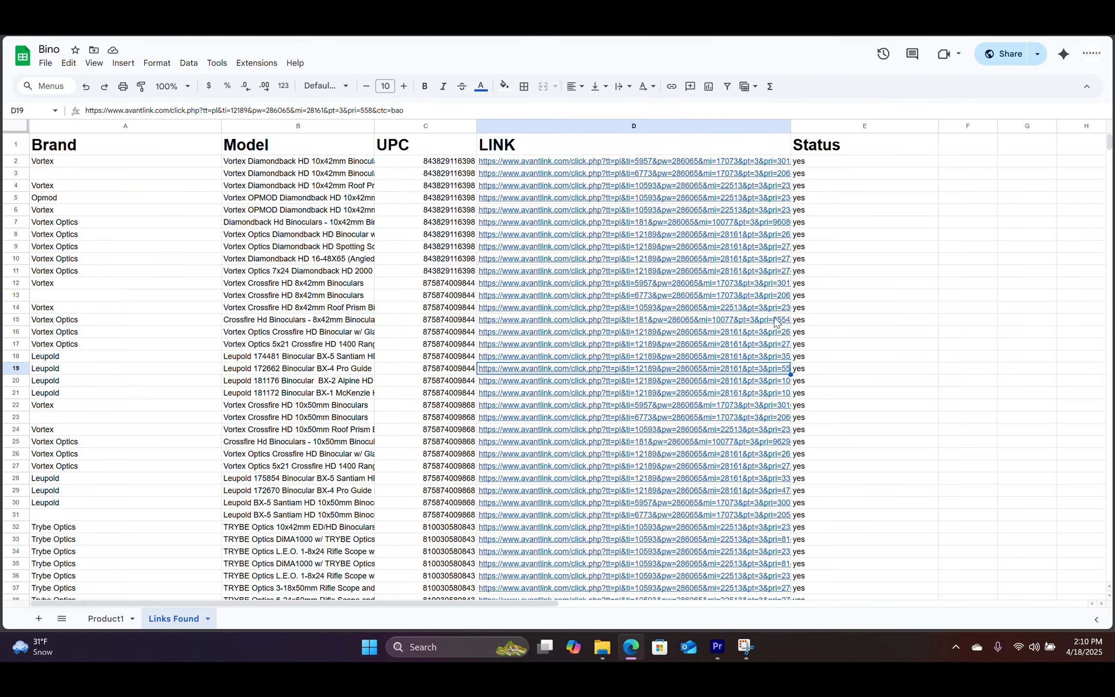
Step: Scroll through the already opened OpticsPlanet product page, then return to the Bino sheet
scroll(397, 453, down, 12)
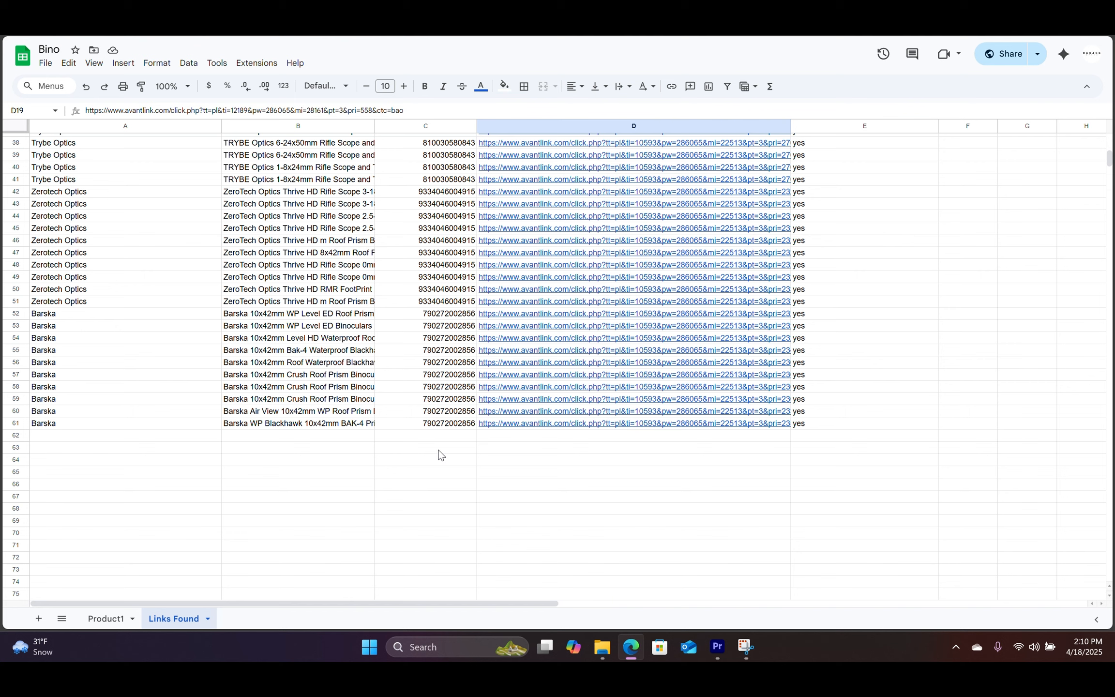
mouse_move(564, 412)
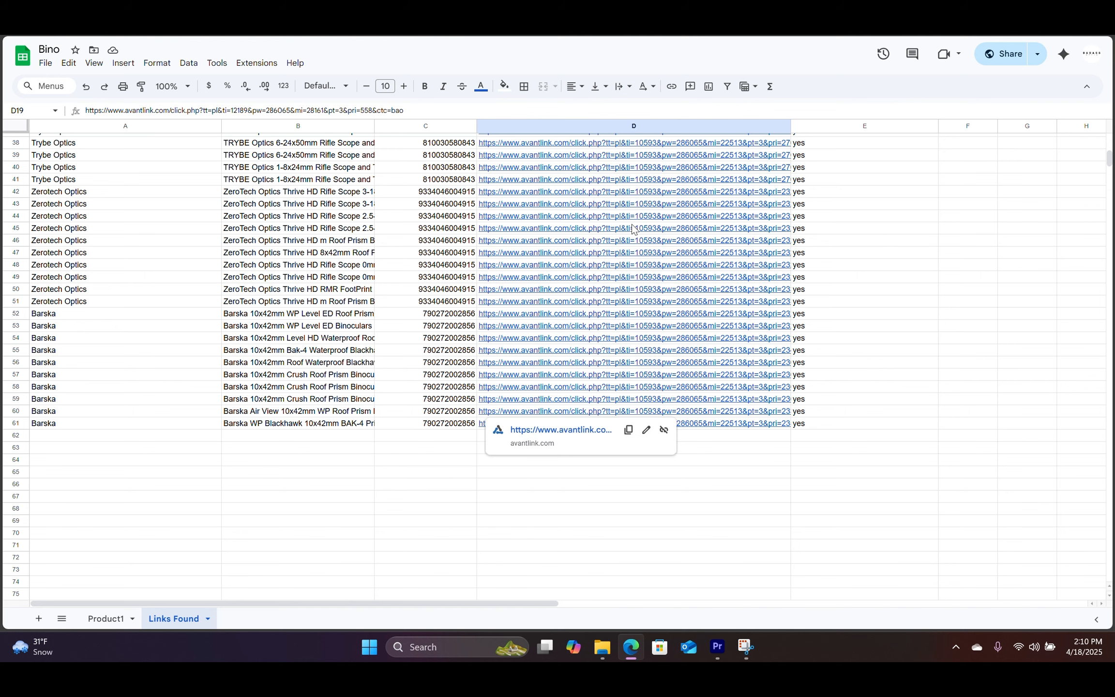
click(472, 36)
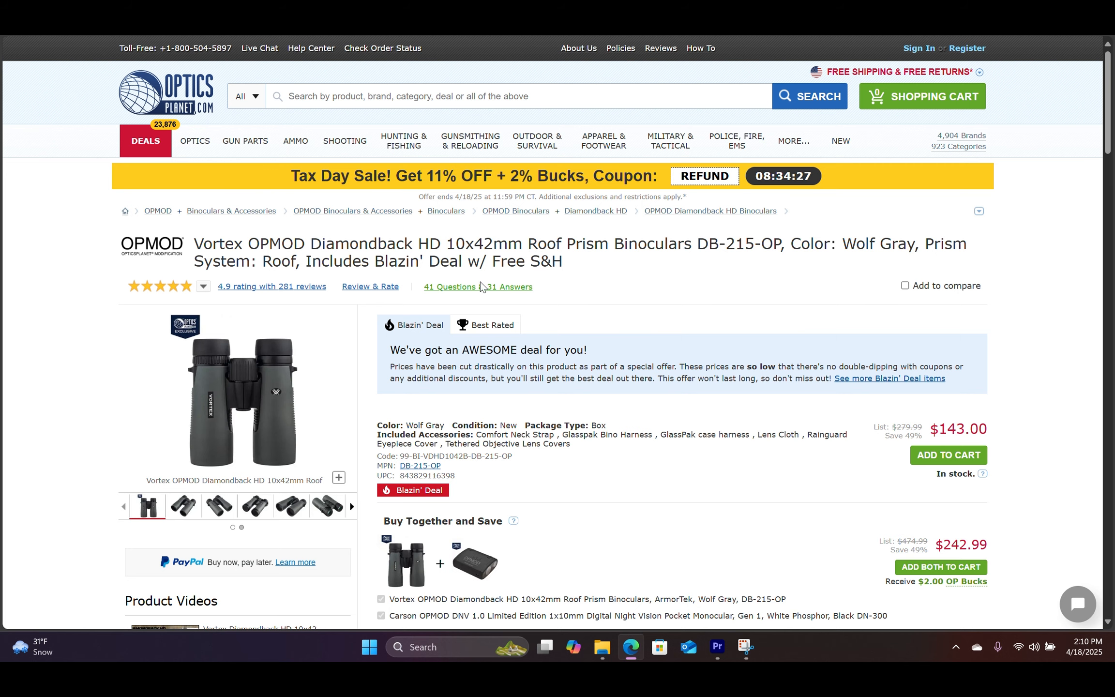
scroll(608, 379, down, 1)
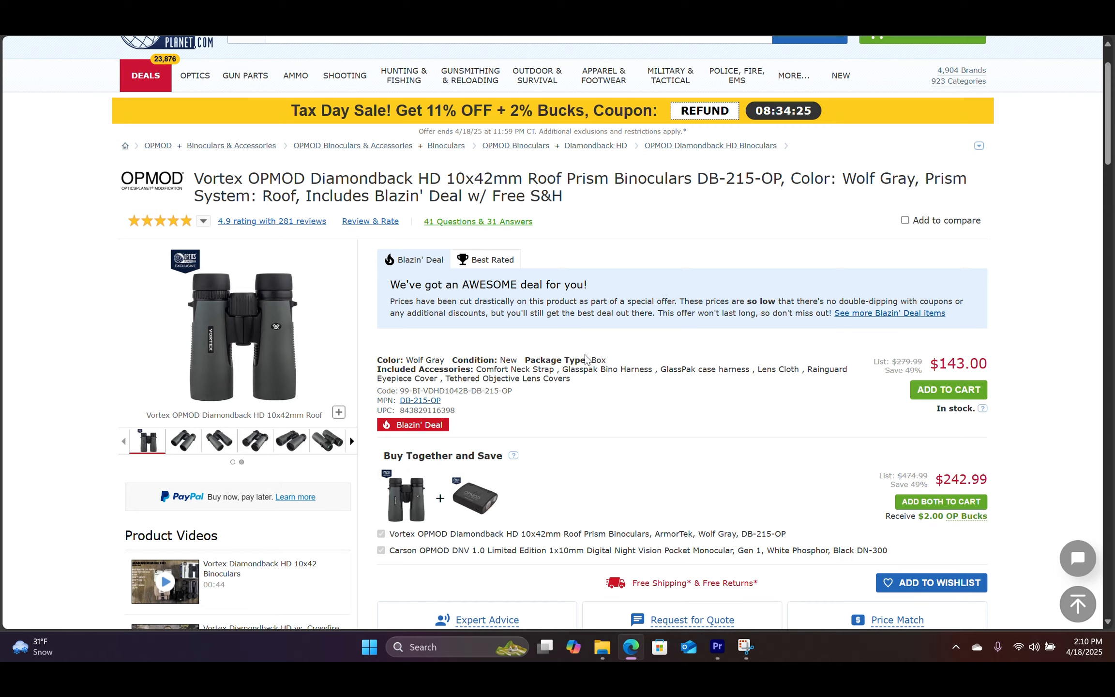
scroll(634, 347, up, 1)
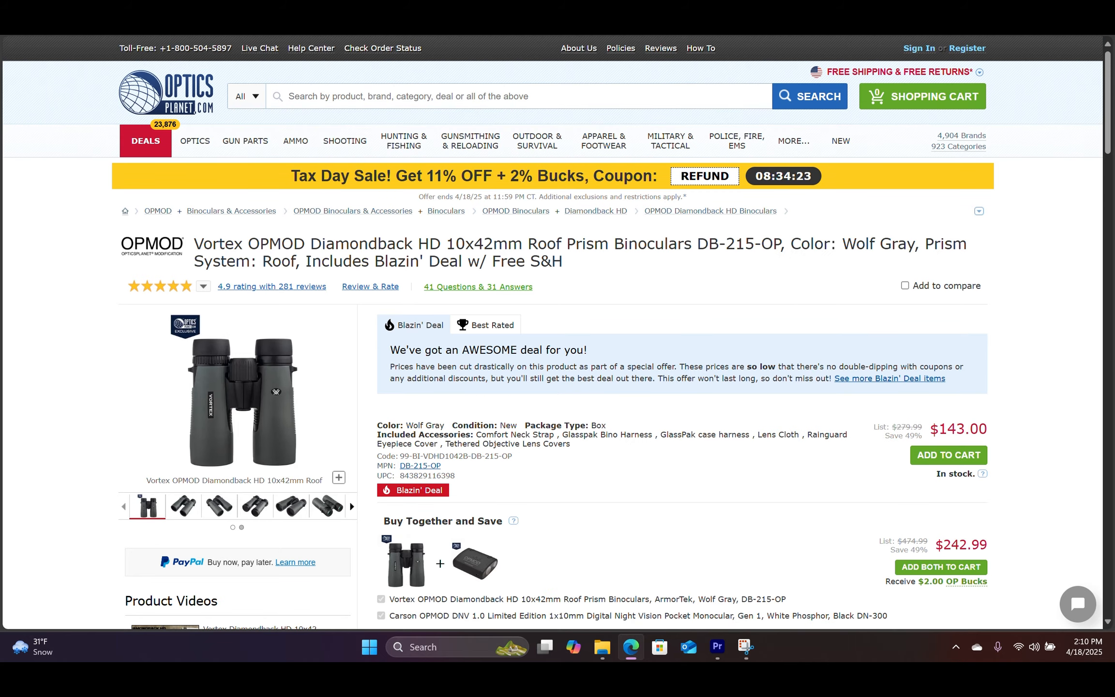
click(435, 35)
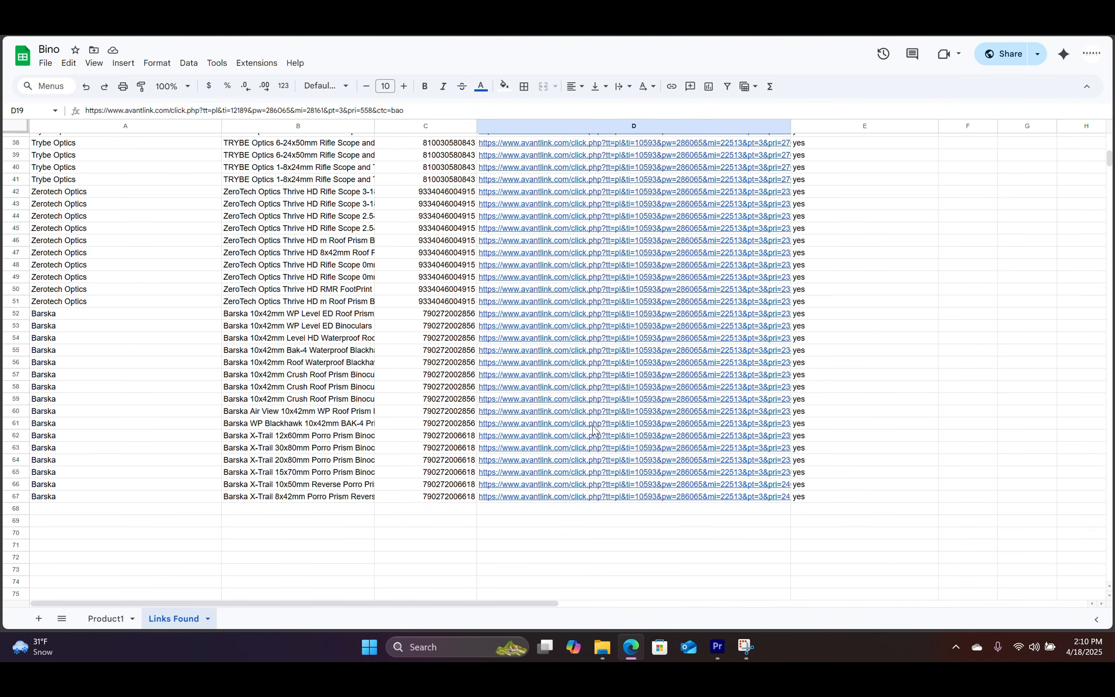
scroll(660, 444, up, 10)
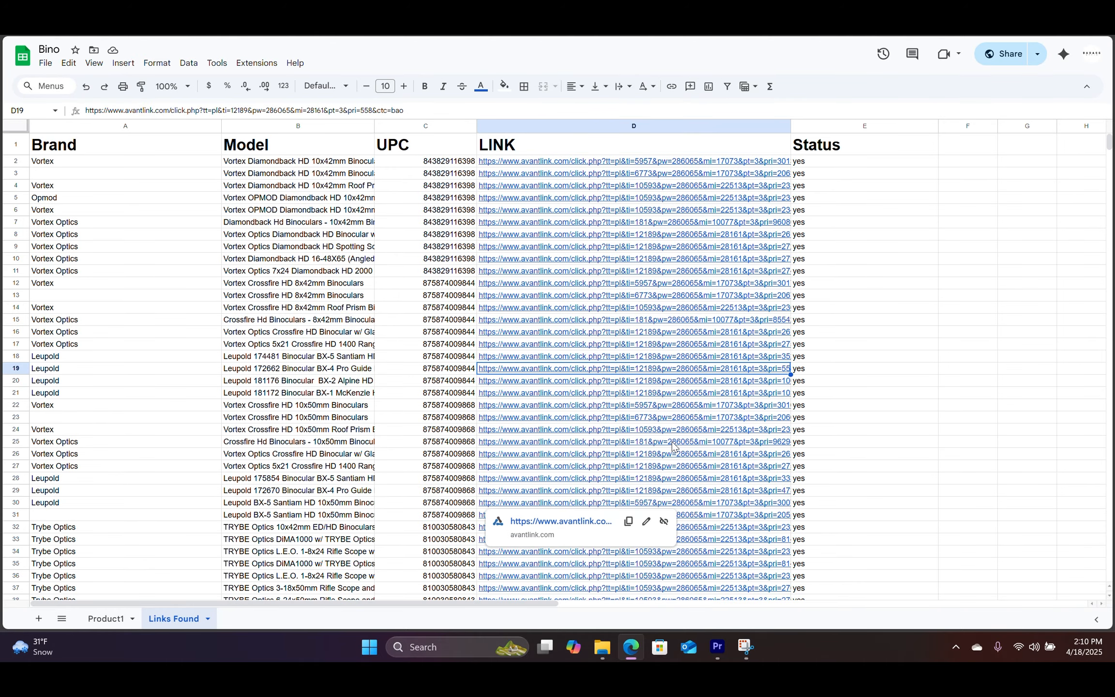
scroll(672, 444, down, 18)
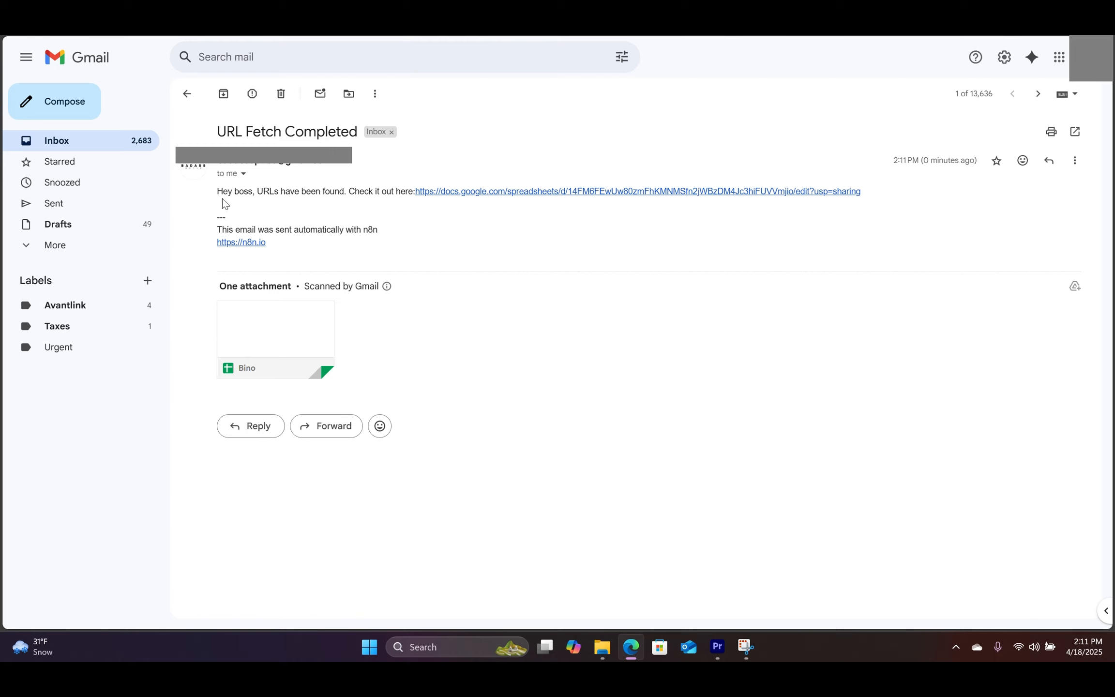
Step: Follow the docs.google.com link in the 'URL Fetch Completed' email to the Bino spreadsheet
drag(218, 191, 296, 194)
click(330, 194)
click(527, 192)
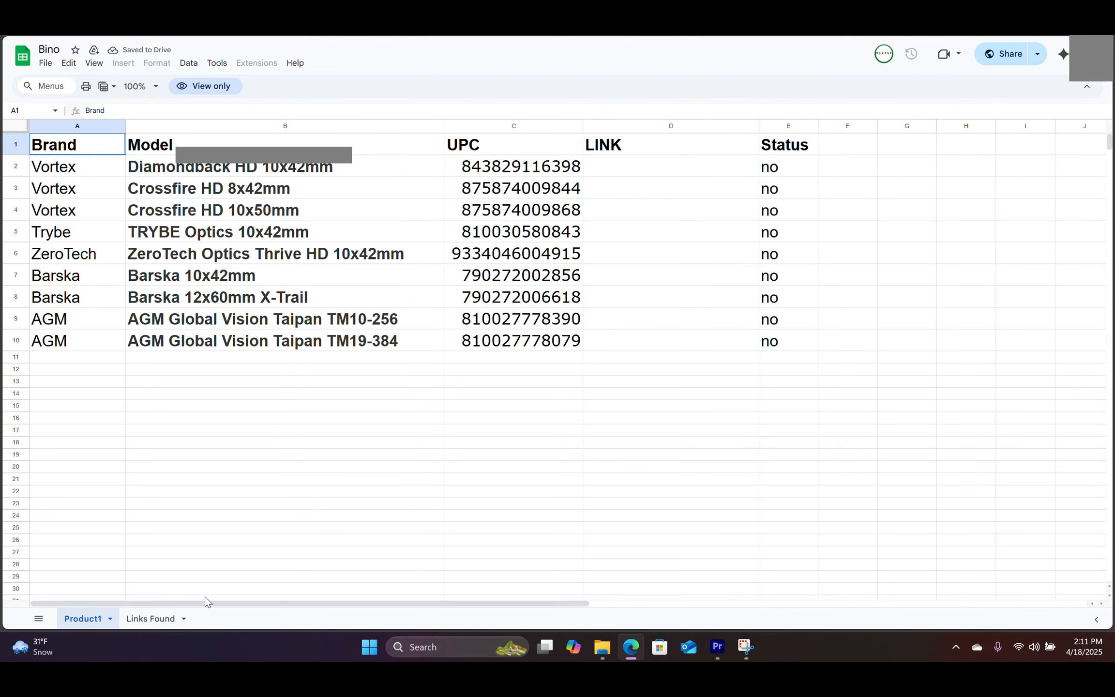
Step: Show the Links Found sheet and scroll its AvantLink link rows down to AGM Global Vision
click(154, 624)
scroll(783, 489, down, 15)
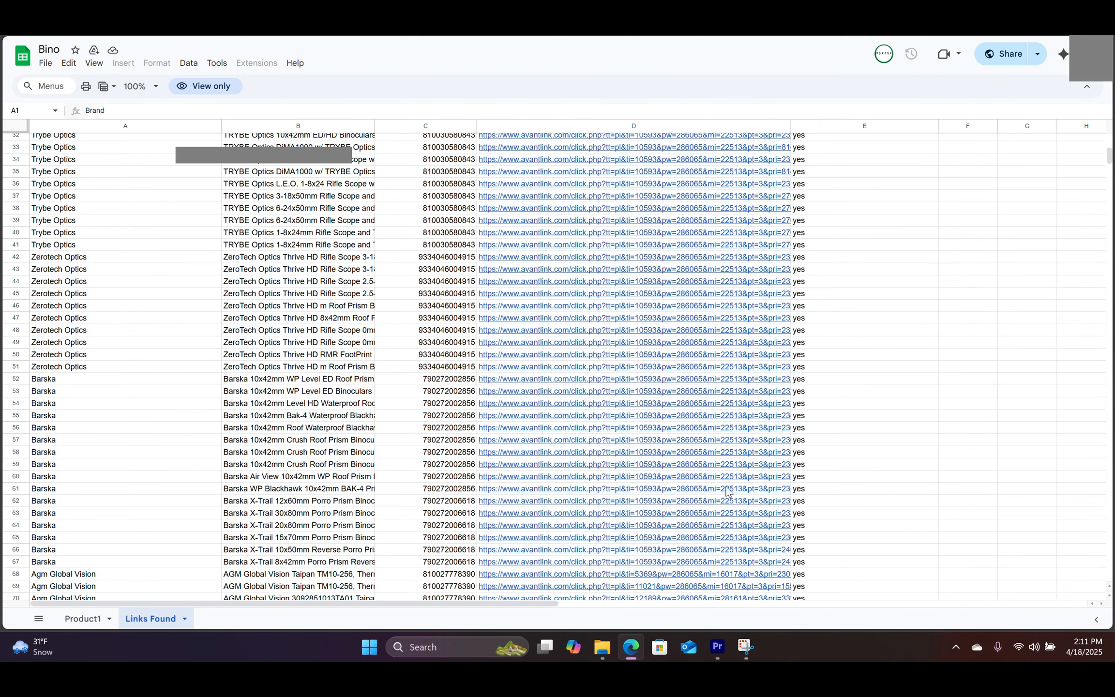
scroll(783, 489, down, 4)
scroll(787, 479, up, 9)
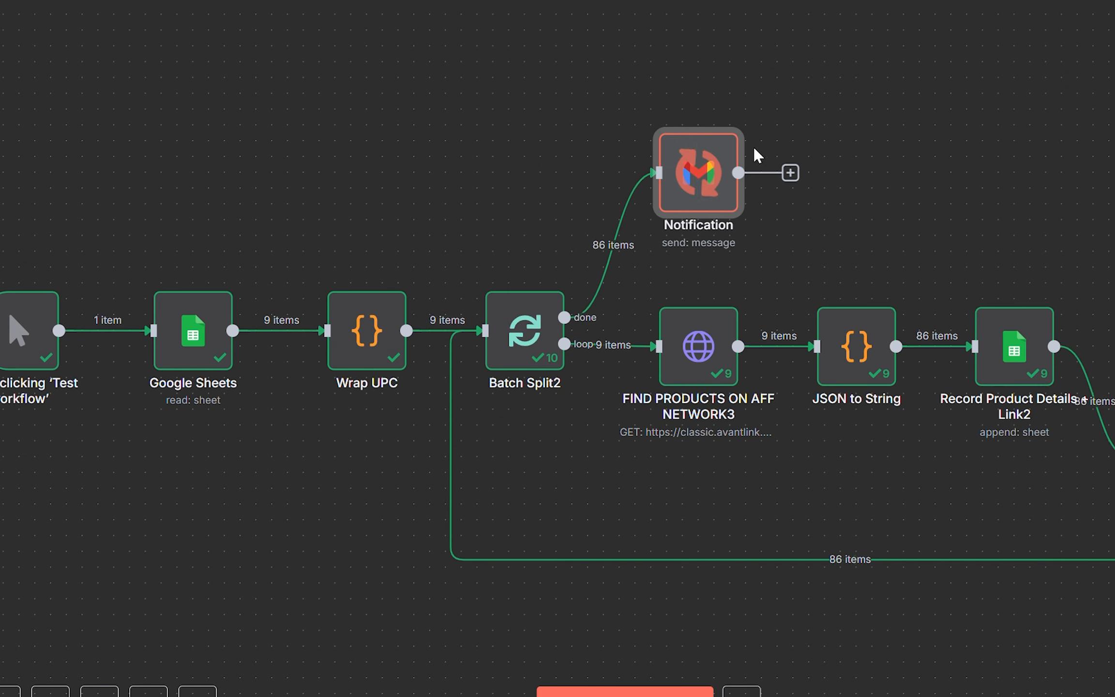
mouse_move(995, 311)
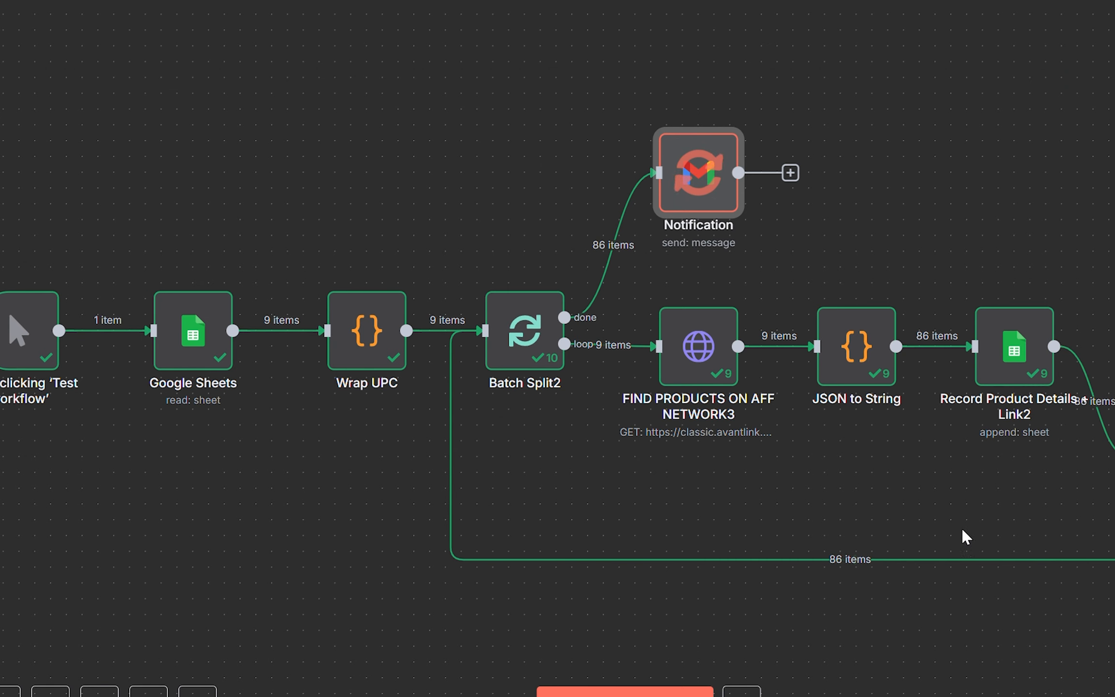
scroll(924, 513, right, 3)
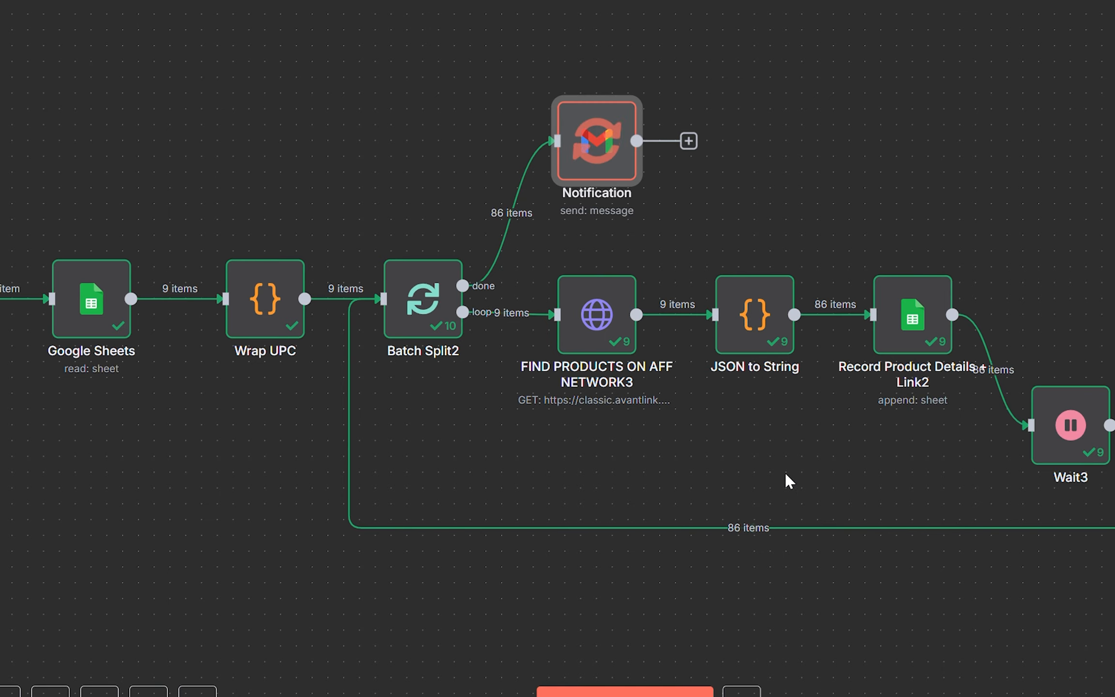
mouse_move(786, 481)
mouse_down()
mouse_move(913, 498)
mouse_move(780, 475)
mouse_up()
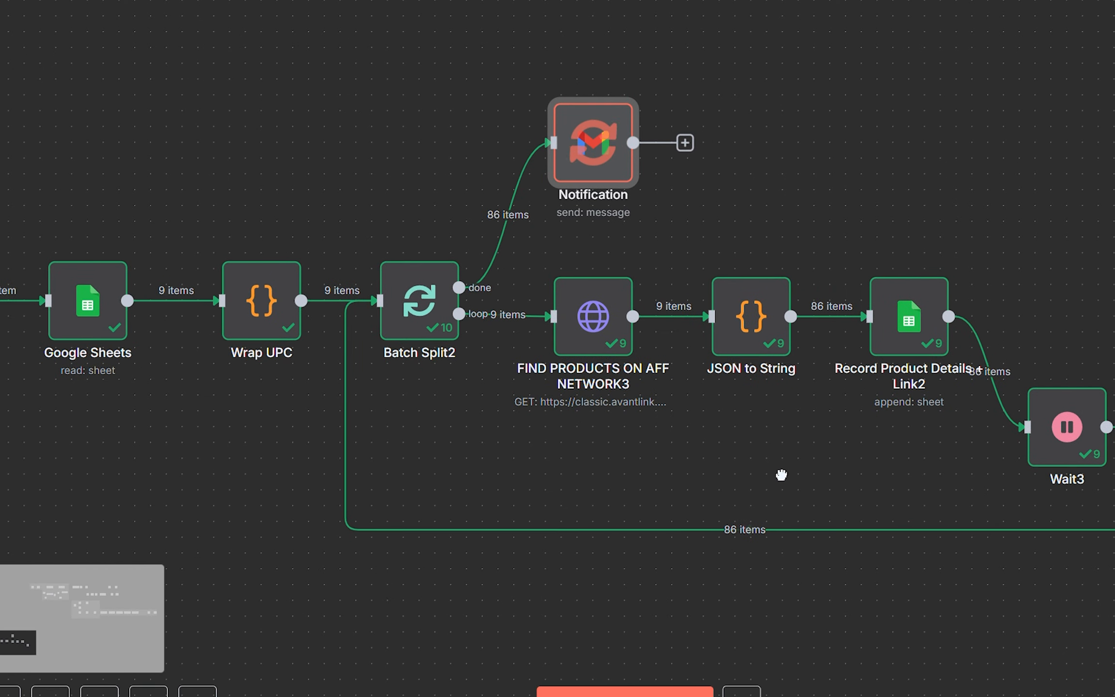